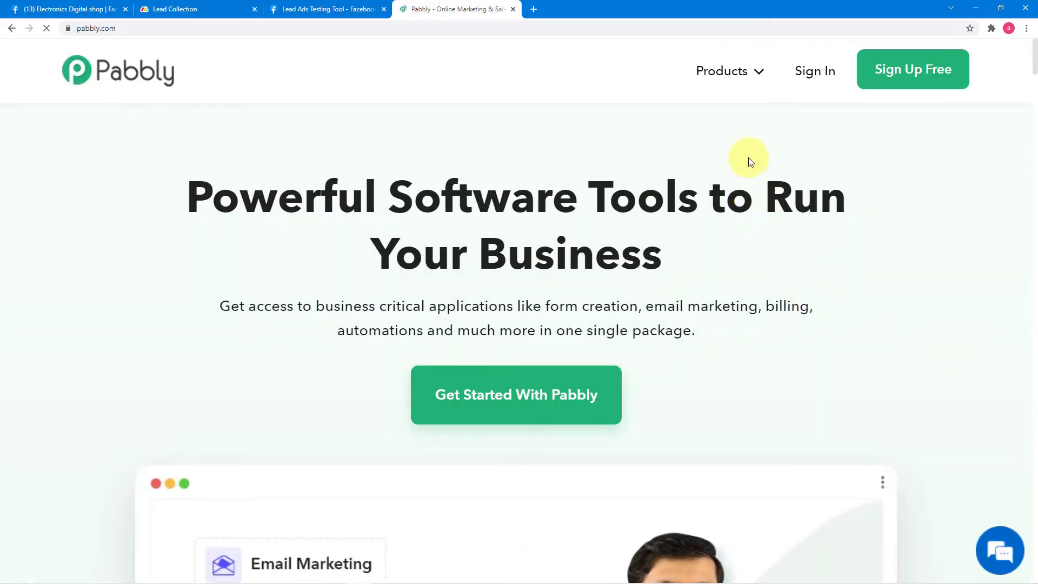
Step: Sign in to Pabbly from the Pabbly Connect product page and open the Pabbly Connect dashboard
mouse_move(728, 76)
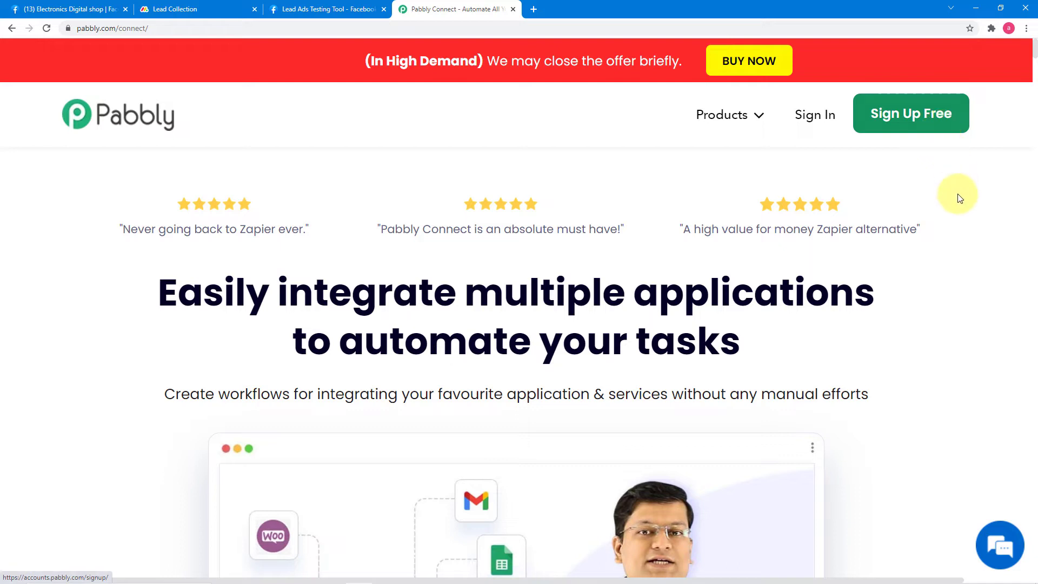
click(825, 120)
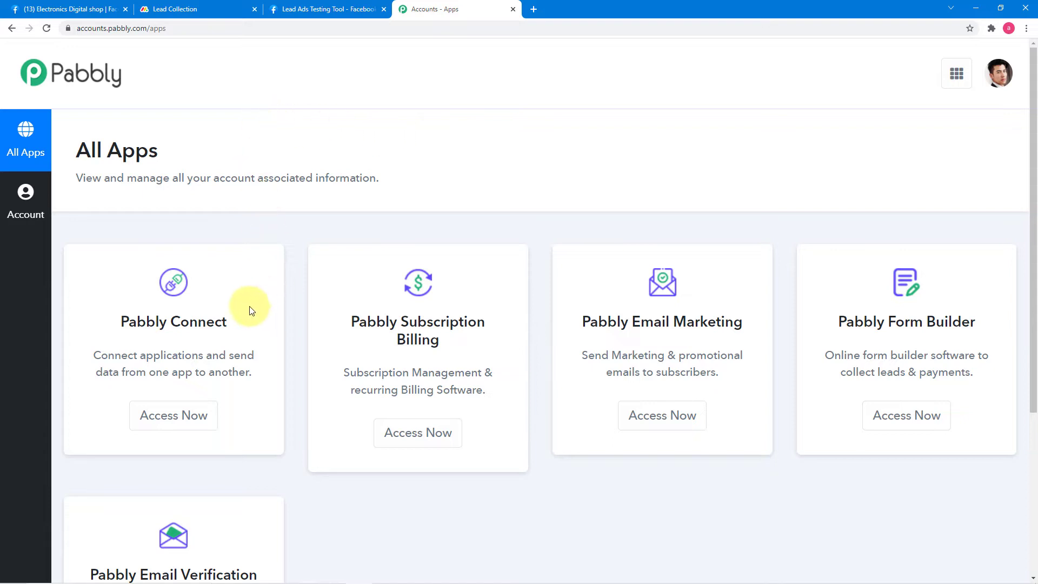
click(203, 433)
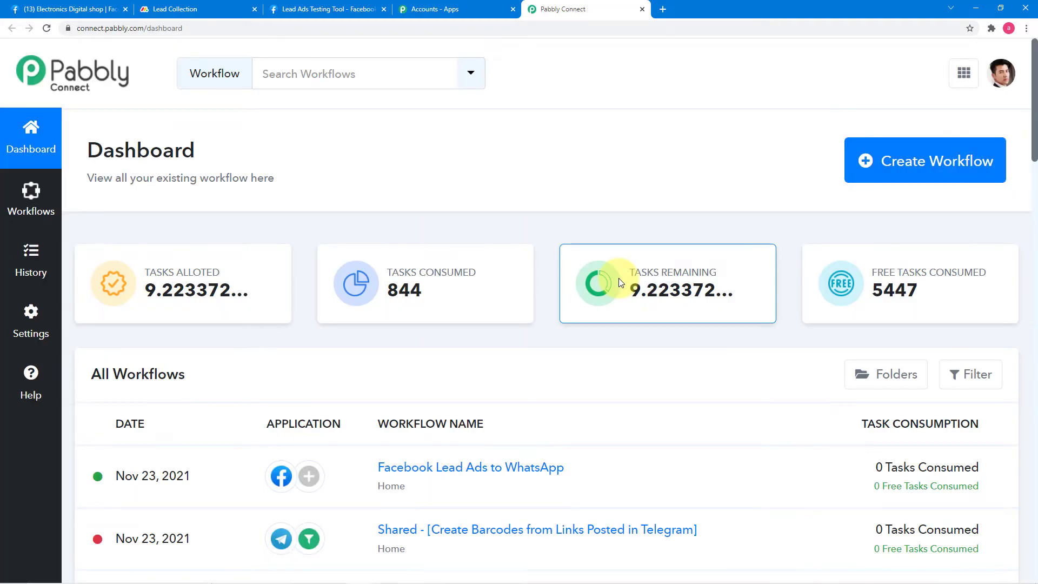
Step: Create a new workflow named "Send Facebook Leads to Monday.com" and collapse its trigger section
scroll(618, 278, down, 4)
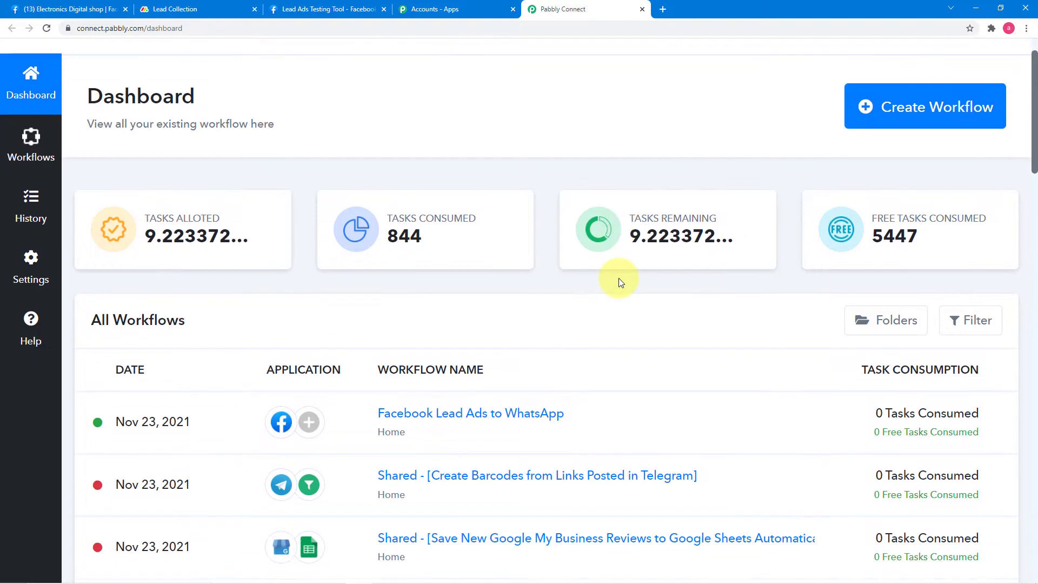
scroll(618, 278, down, 2)
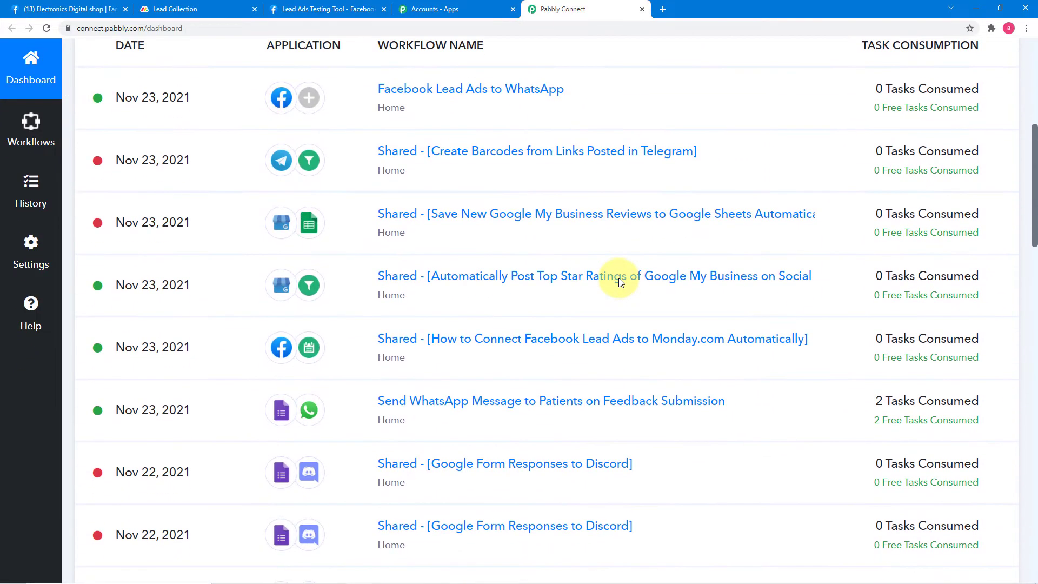
scroll(619, 282, down, 3)
scroll(620, 282, up, 10)
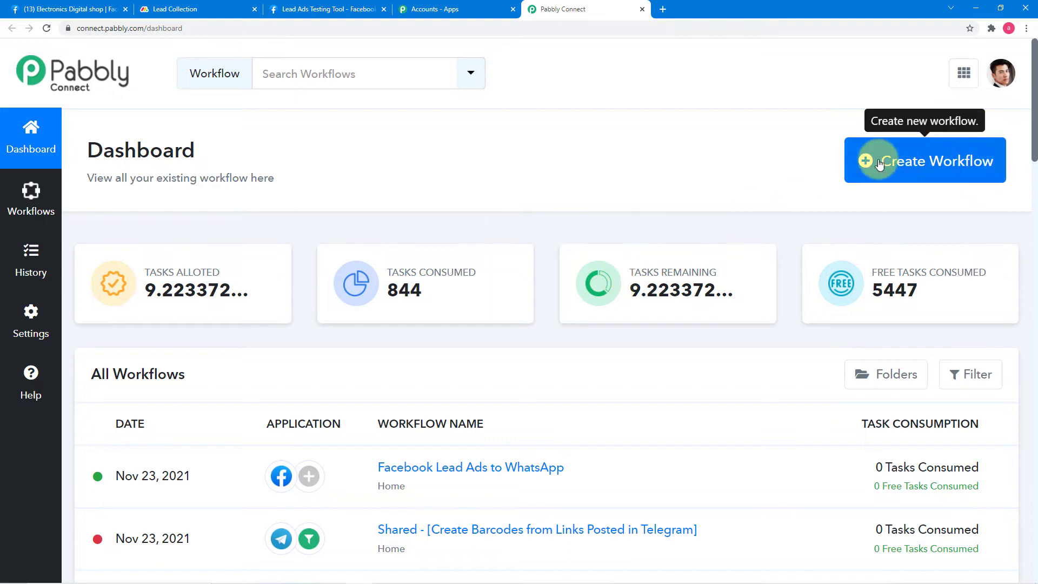
click(930, 171)
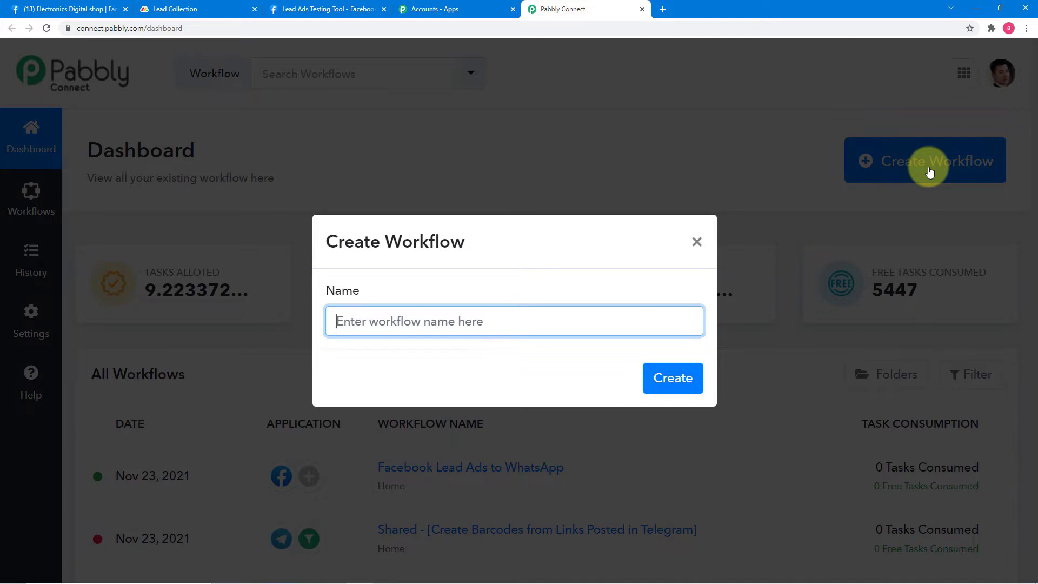
text(Send Facebook Leads to Monday.com)
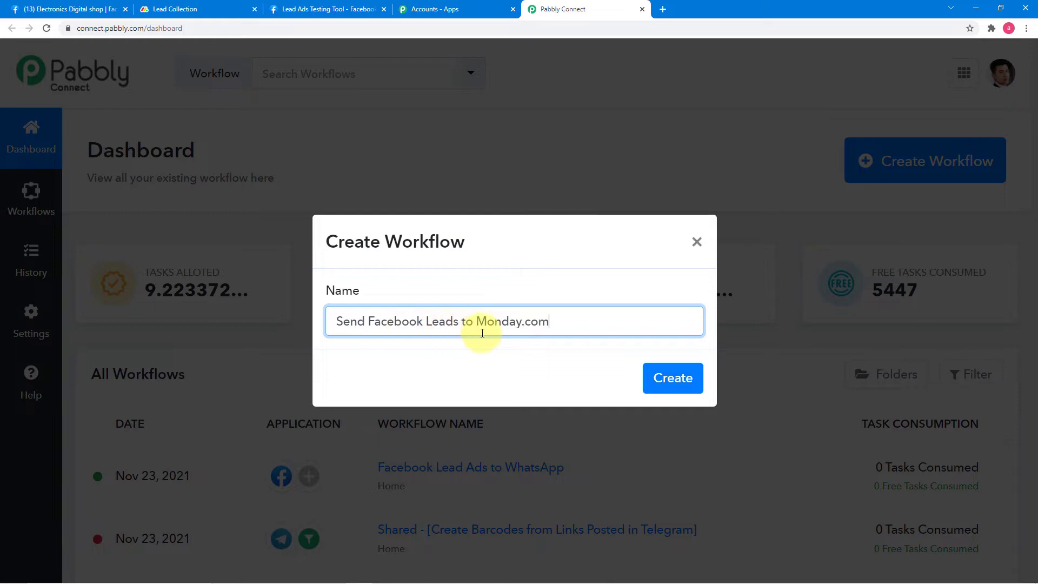
click(672, 379)
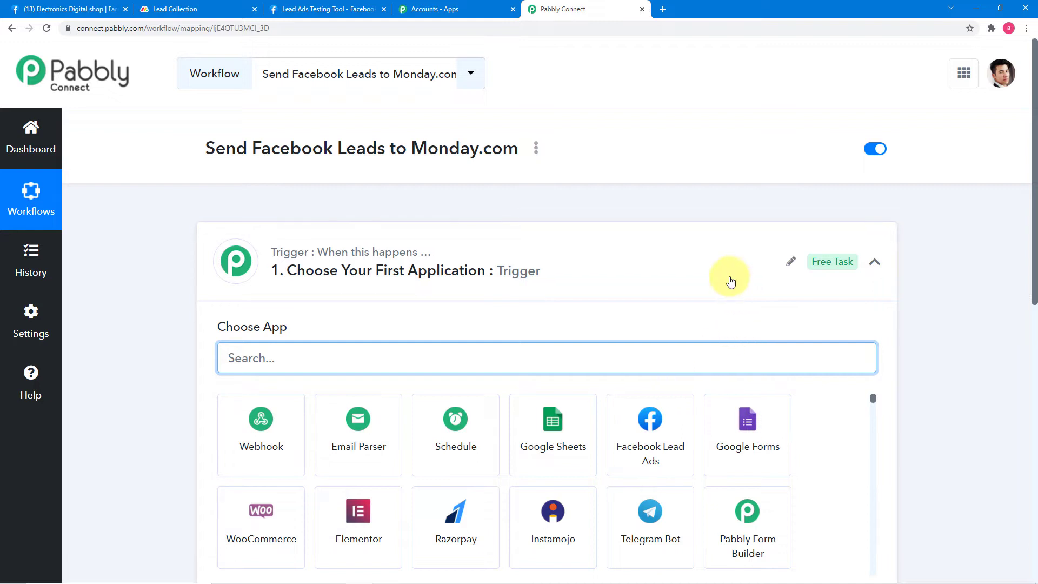
click(874, 264)
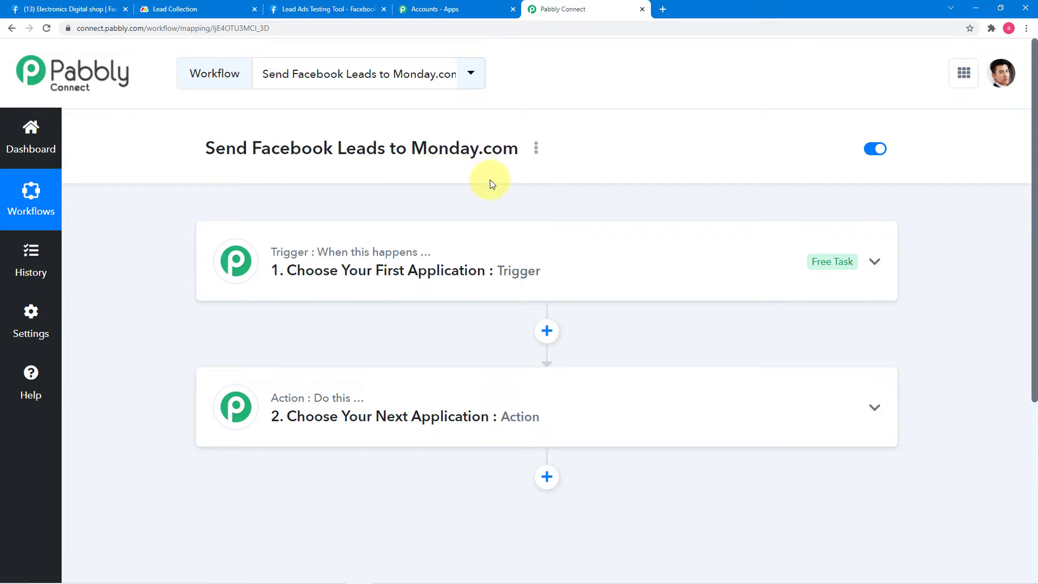
Step: Set the workflow's trigger app to Facebook Lead Ads with New Lead as the trigger event
click(319, 276)
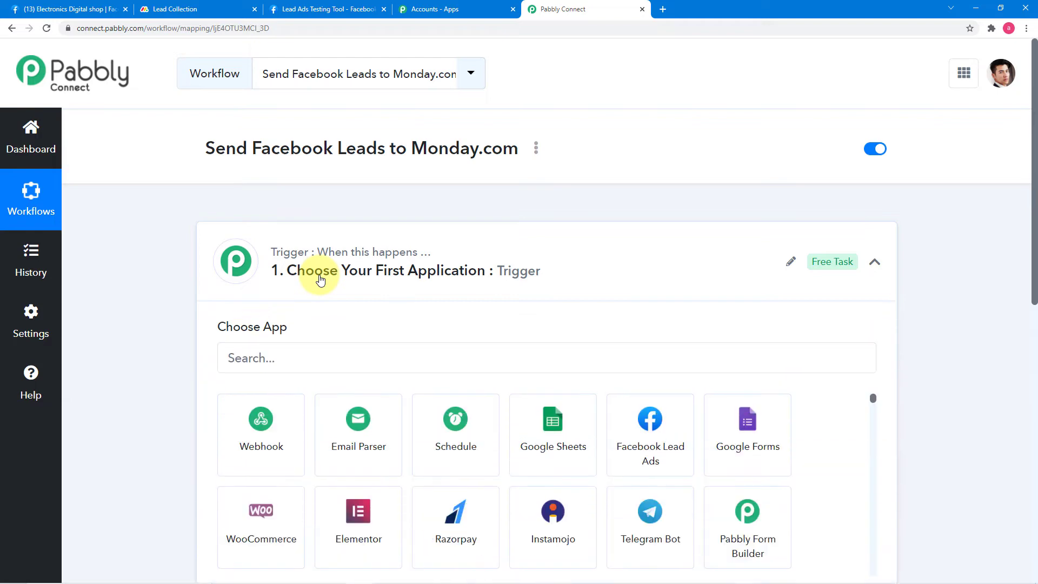
click(315, 198)
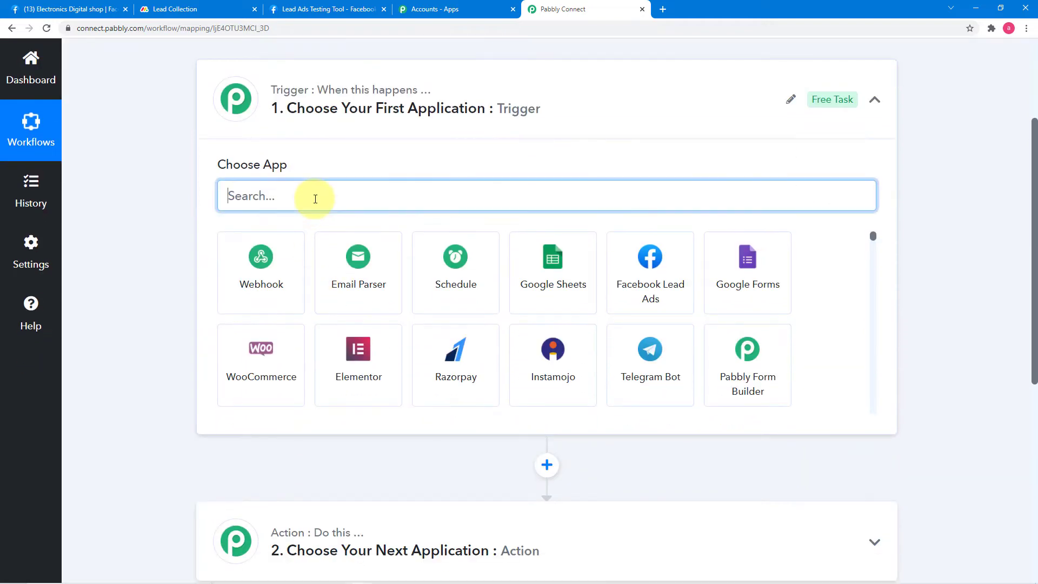
text(face)
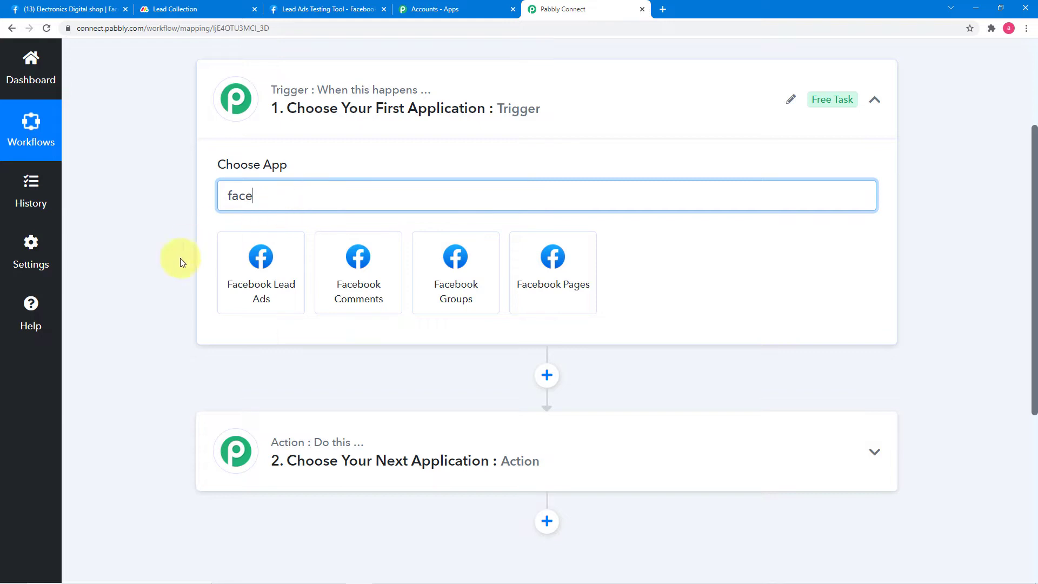
click(233, 283)
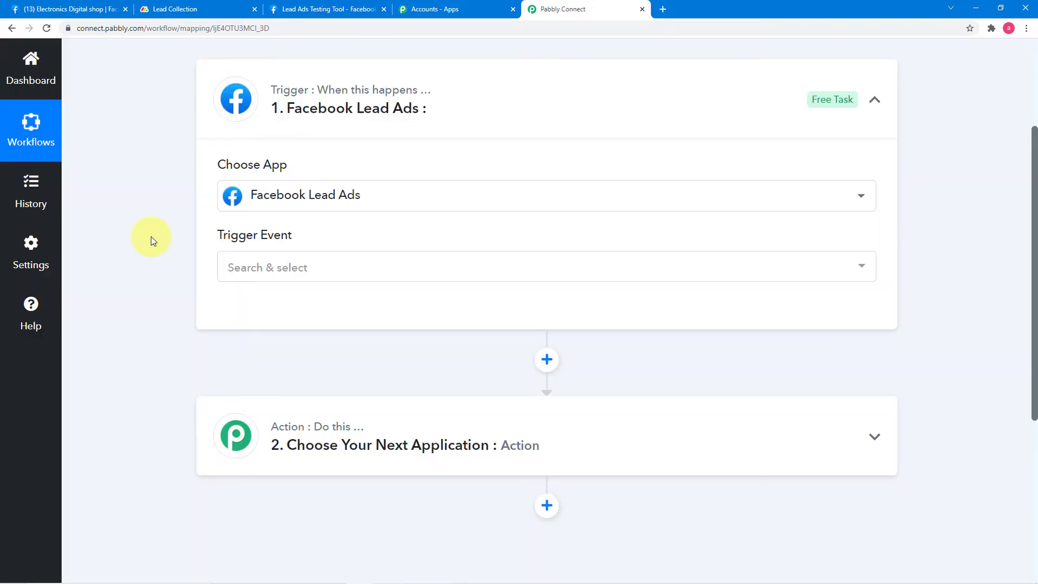
scroll(151, 236, down, 2)
click(273, 160)
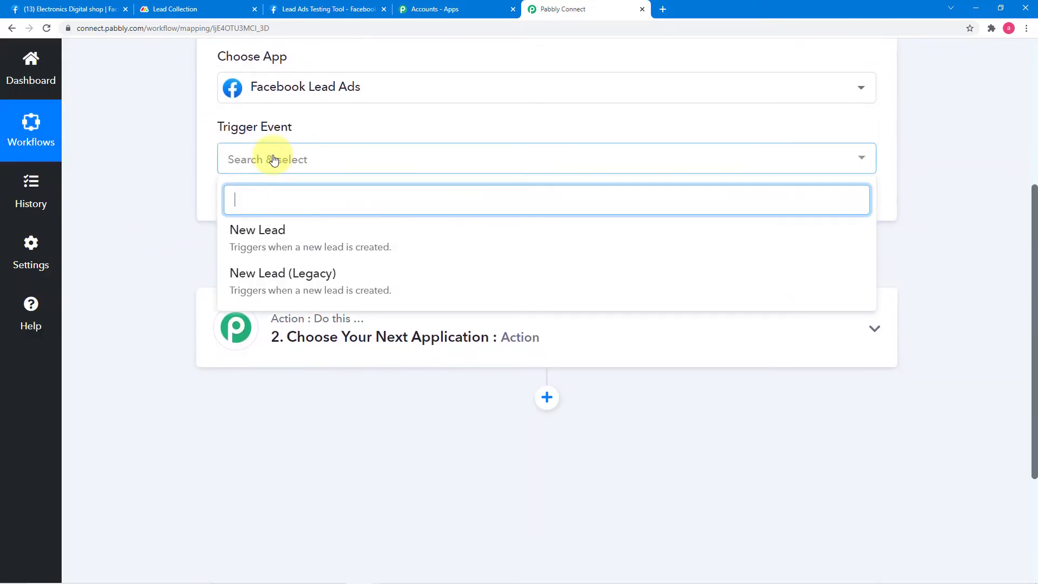
click(275, 244)
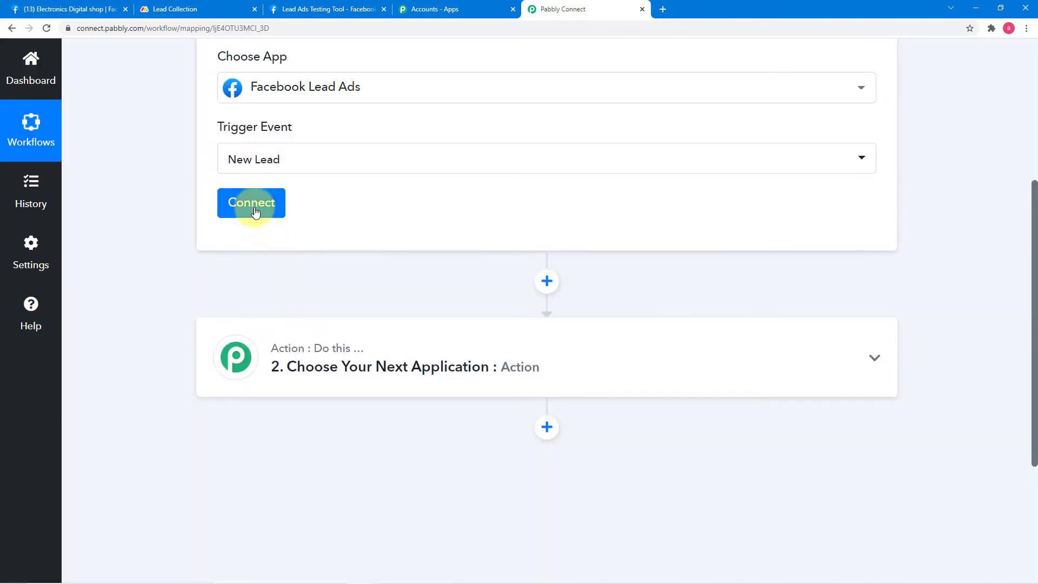
Step: Connect the trigger to Facebook Lead Ads through a new connection
click(256, 211)
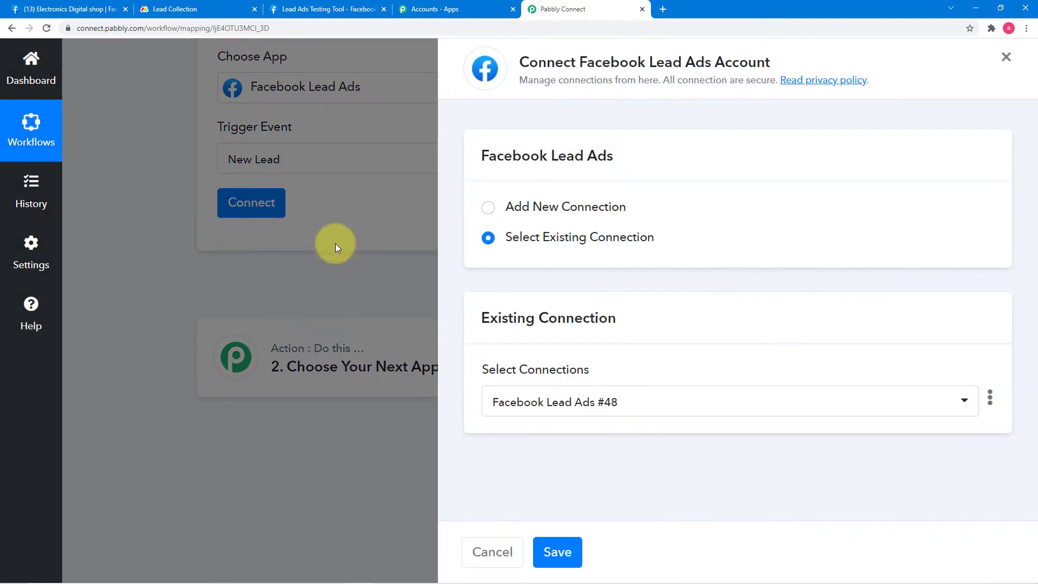
click(489, 211)
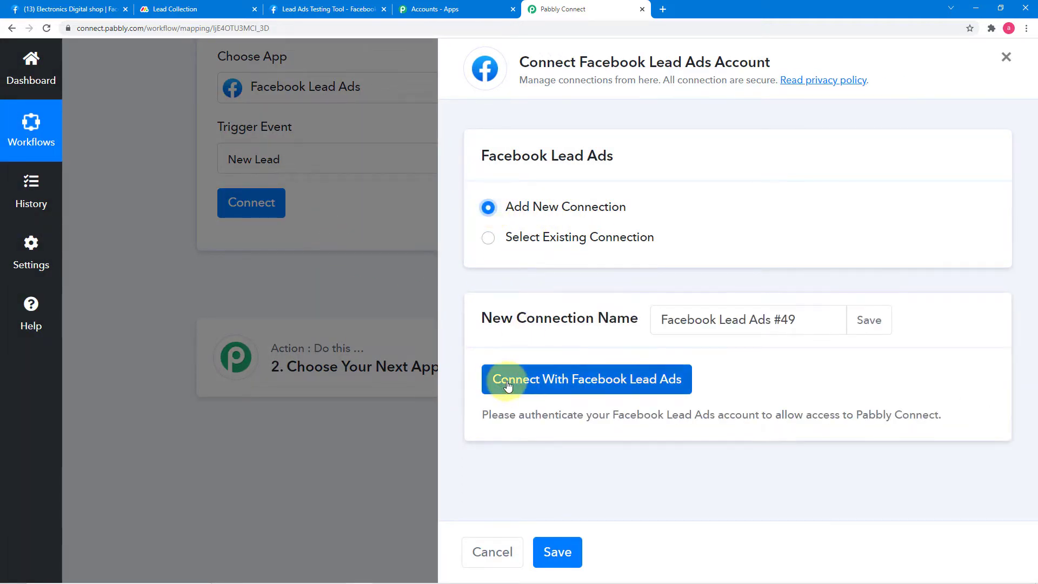
click(672, 387)
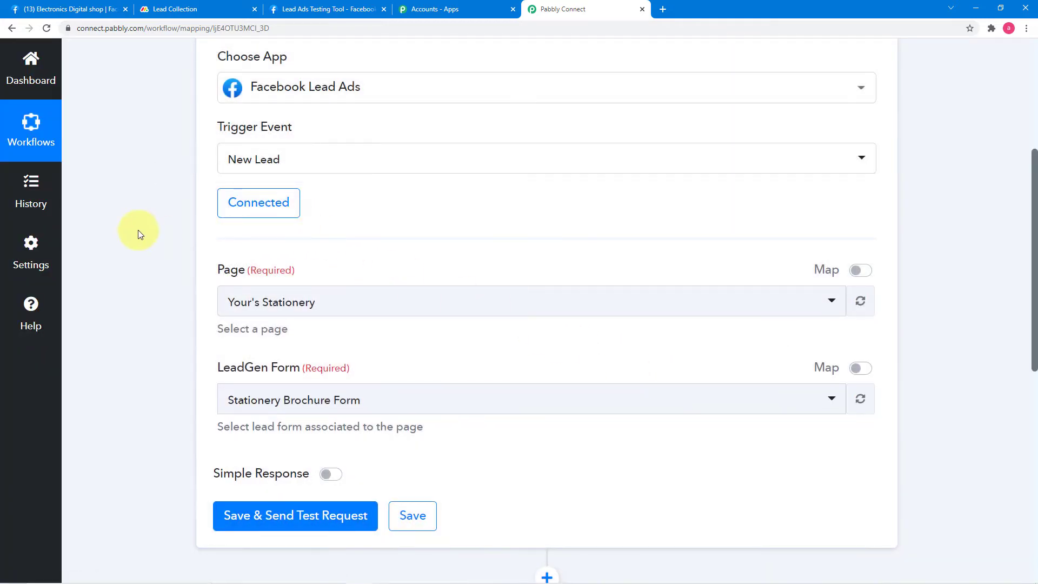
Step: Check the business page's name on Facebook and set the trigger's page to Electronics Digital shop
scroll(138, 232, down, 3)
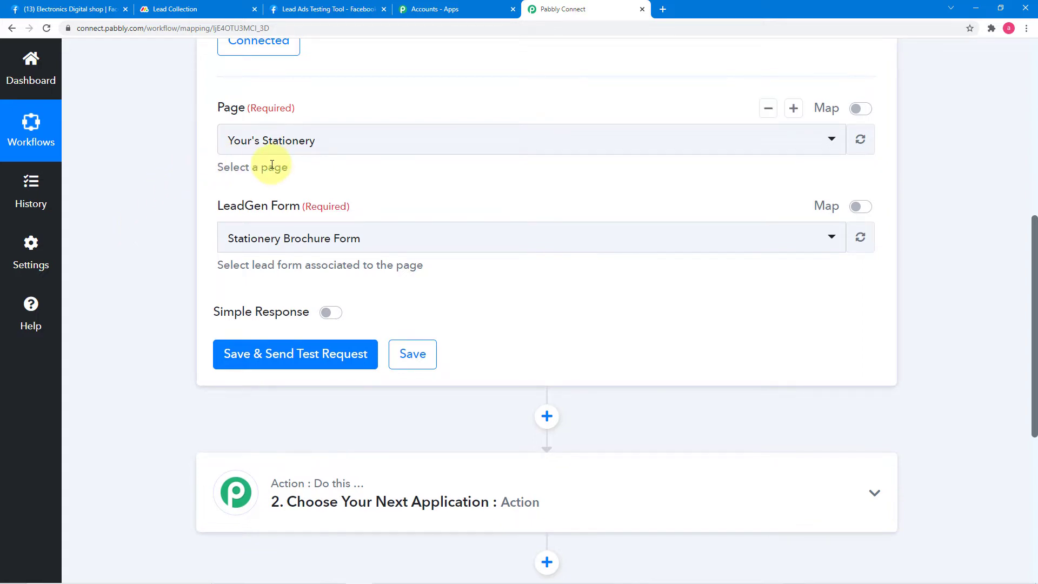
click(60, 9)
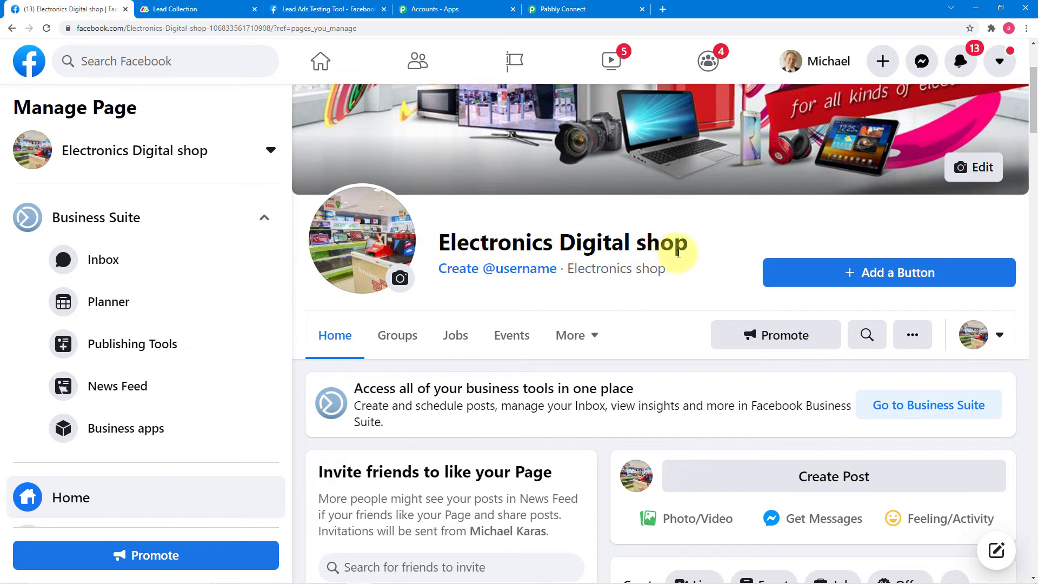
click(559, 9)
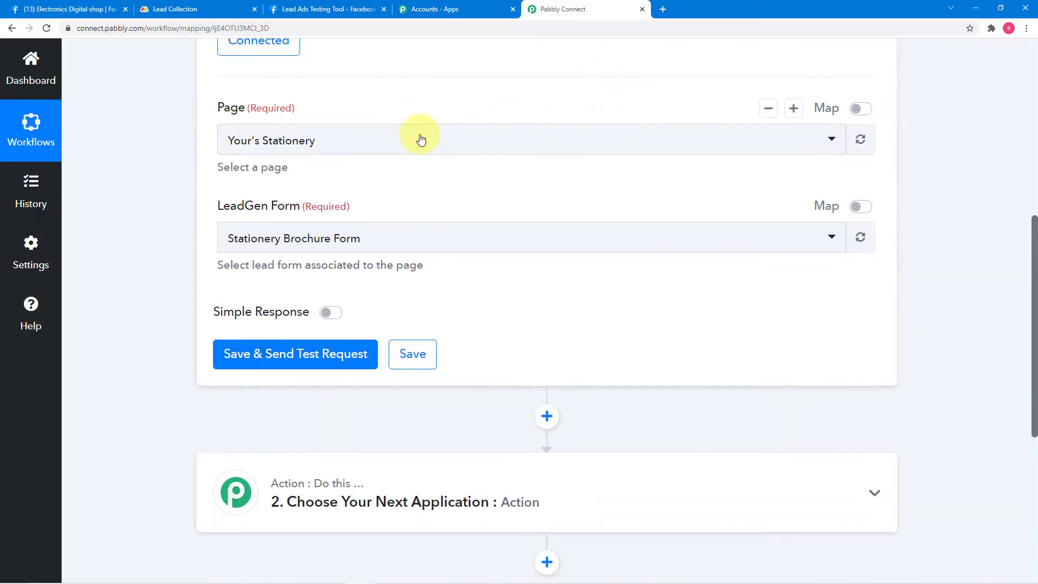
click(351, 153)
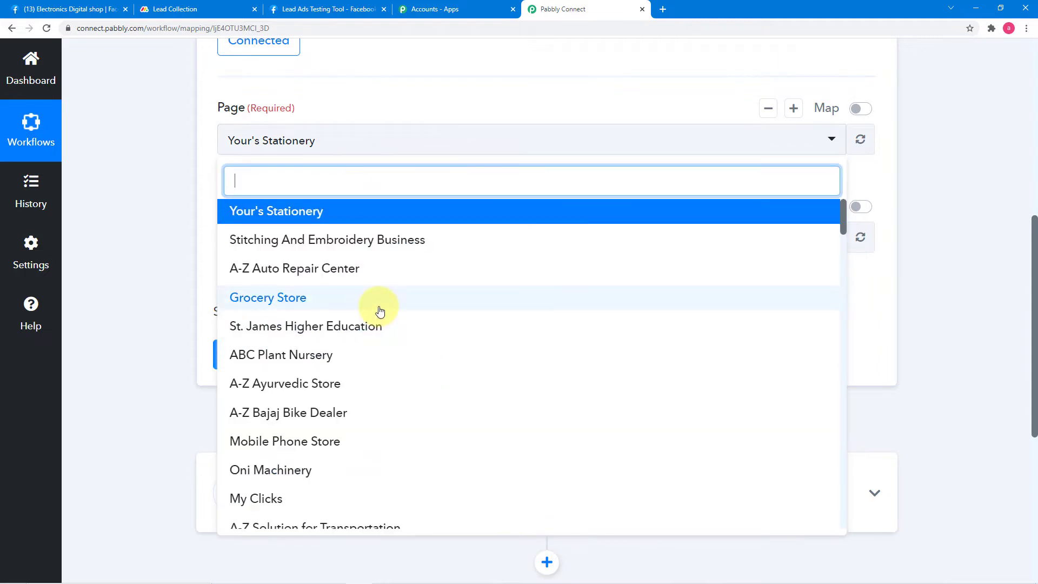
scroll(380, 311, down, 2)
scroll(380, 312, down, 2)
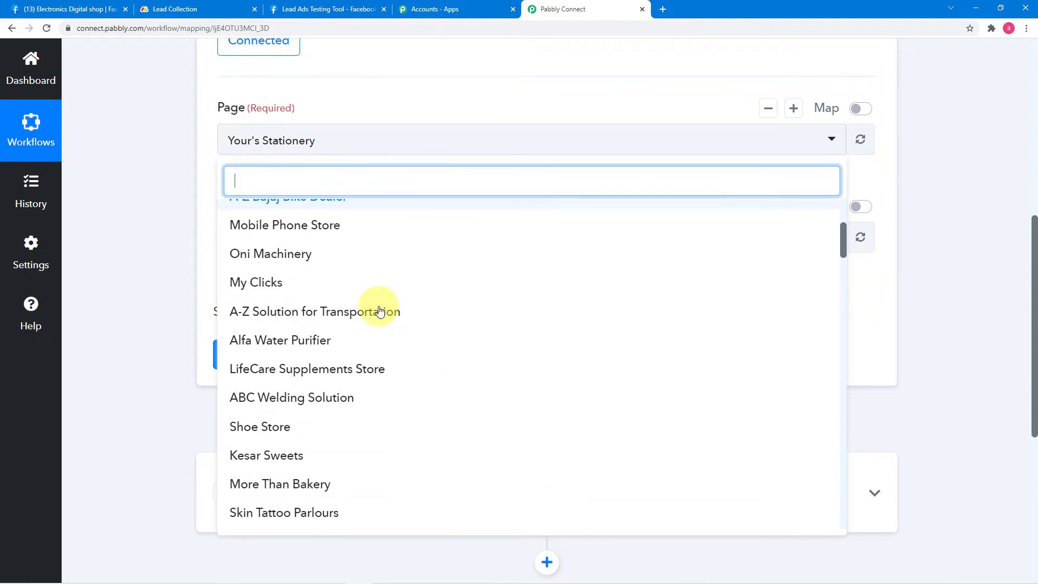
scroll(380, 312, down, 2)
text(el)
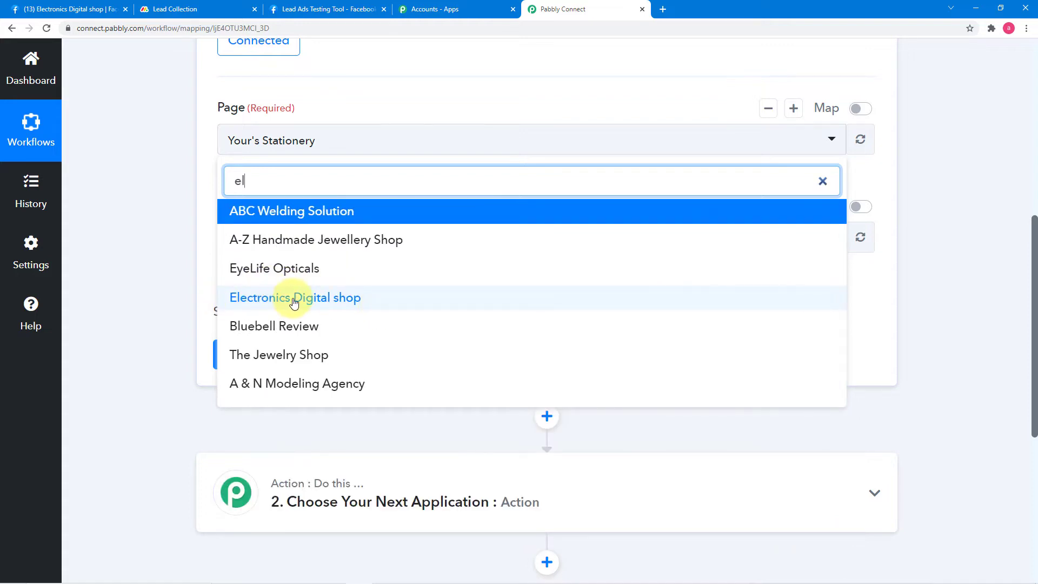
click(359, 299)
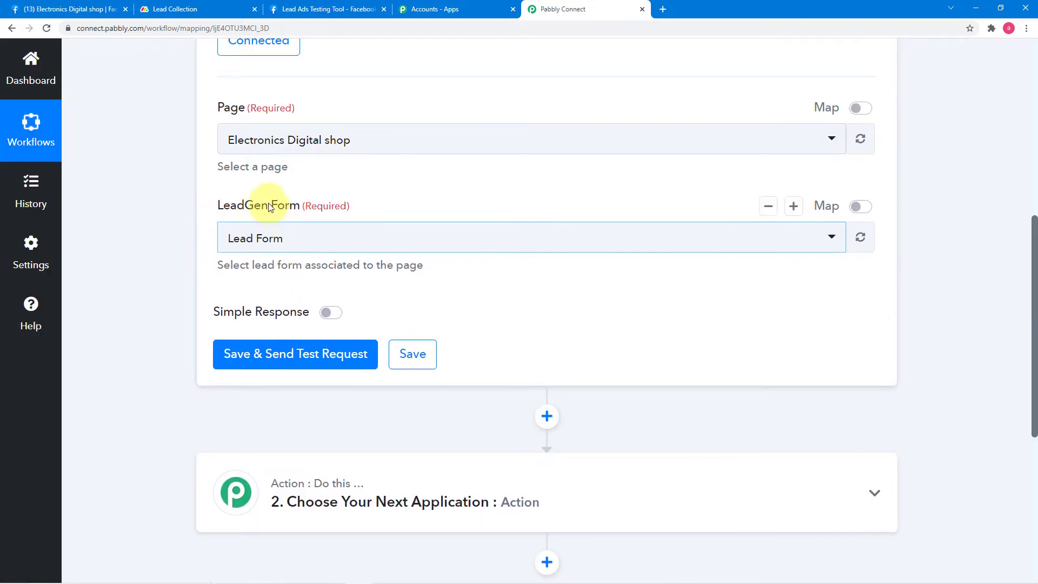
Step: Check the form used in the Lead Ads Testing Tool and set the trigger's LeadGen form to Lead Form
click(319, 239)
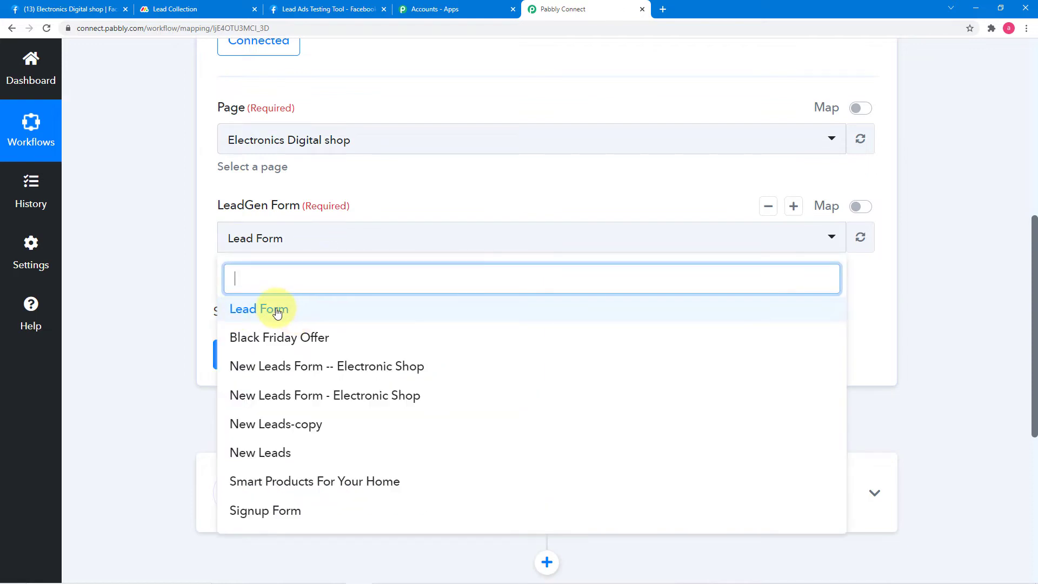
scroll(264, 336, down, 1)
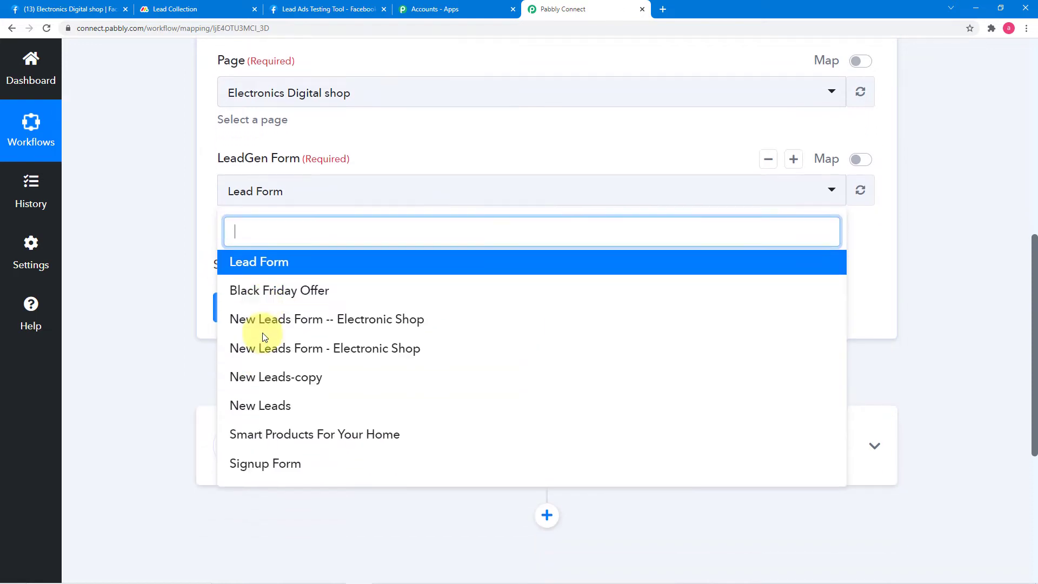
scroll(264, 336, down, 1)
scroll(262, 333, up, 2)
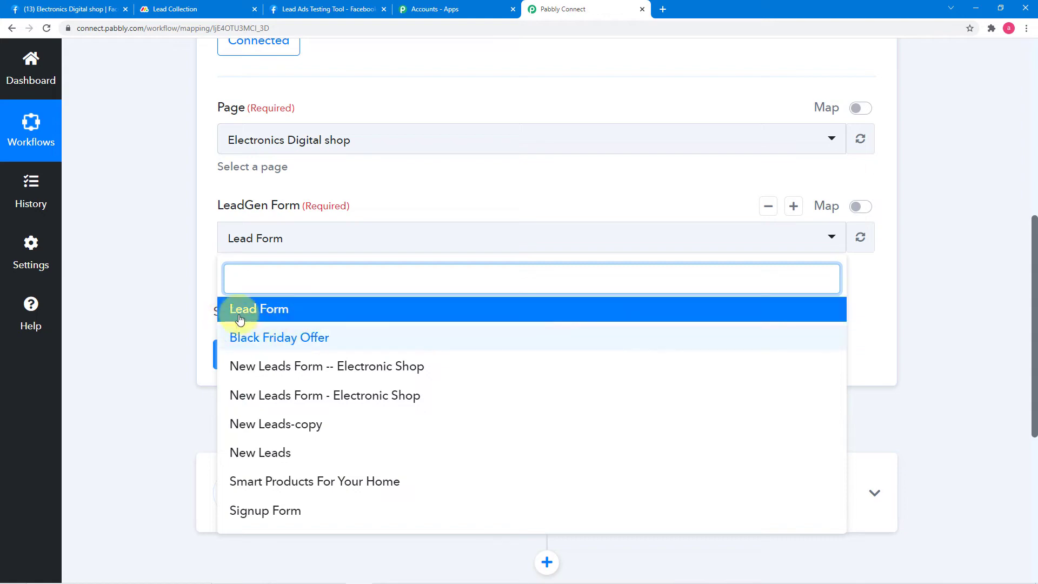
click(305, 12)
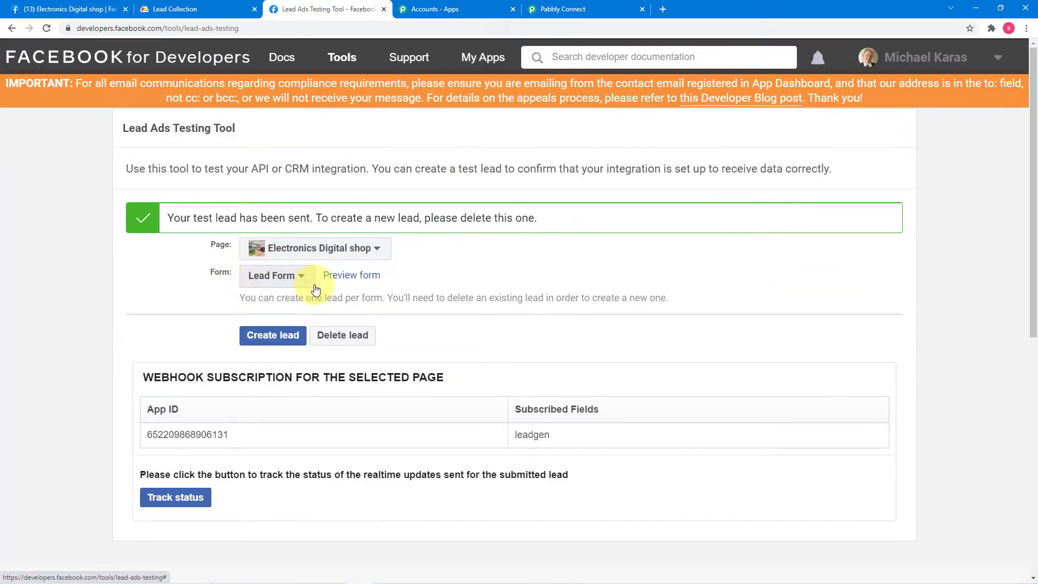
click(565, 9)
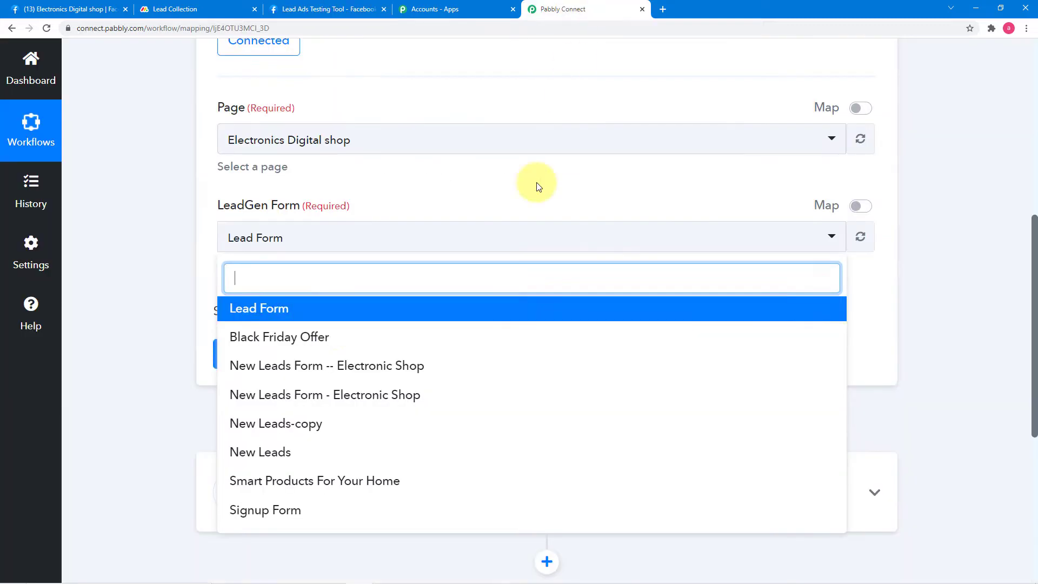
click(250, 316)
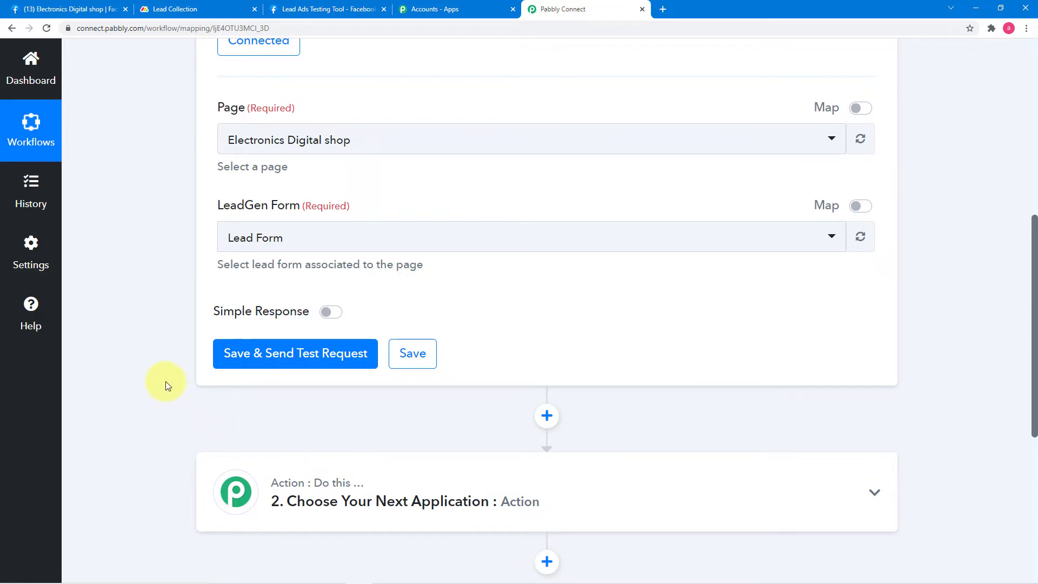
Step: Submit a new test lead for Lead Form in Facebook's Lead Ads Testing Tool with a full name, email and phone number
click(306, 10)
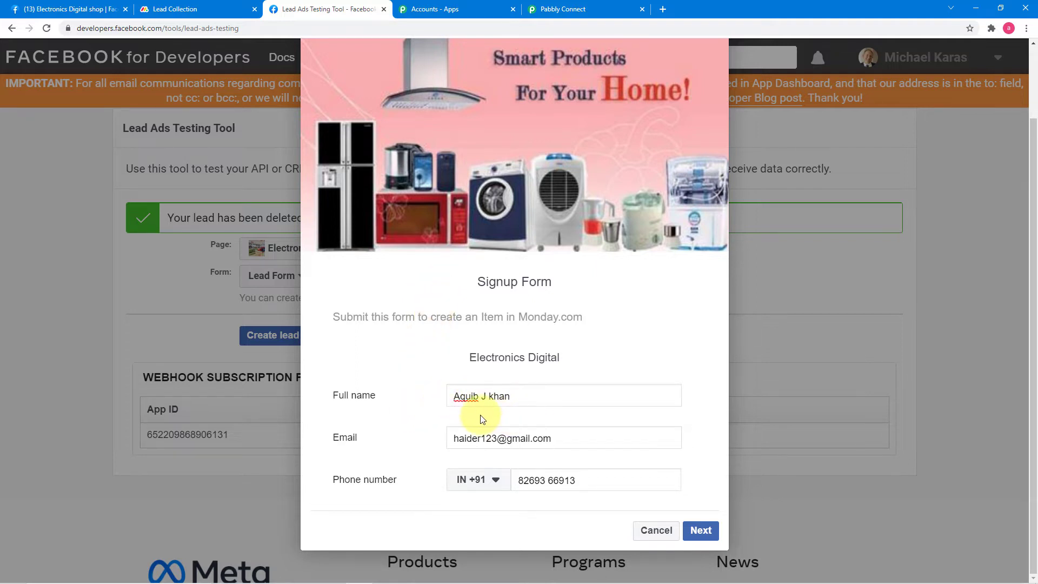
click(701, 535)
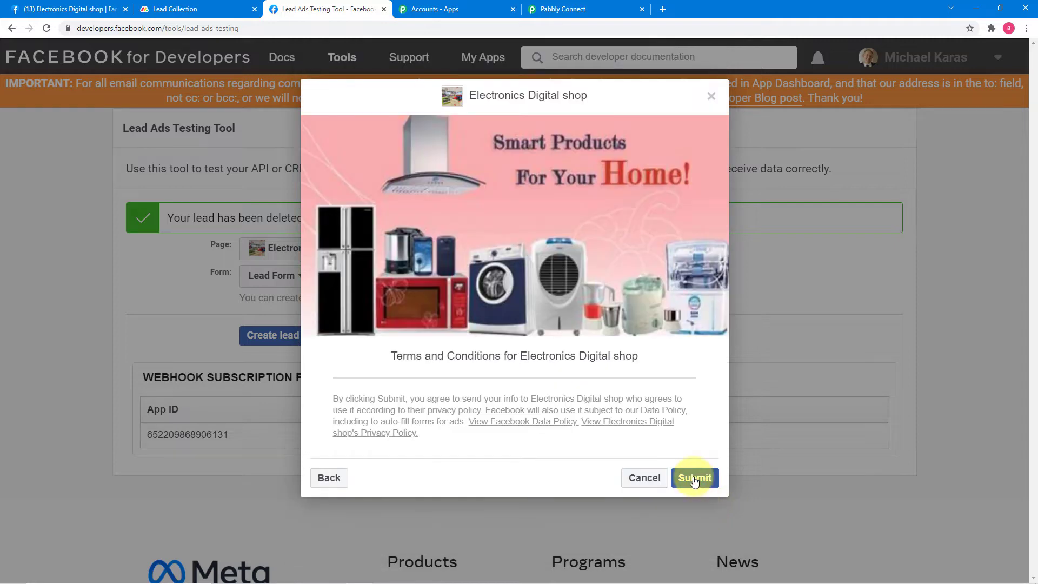
click(695, 479)
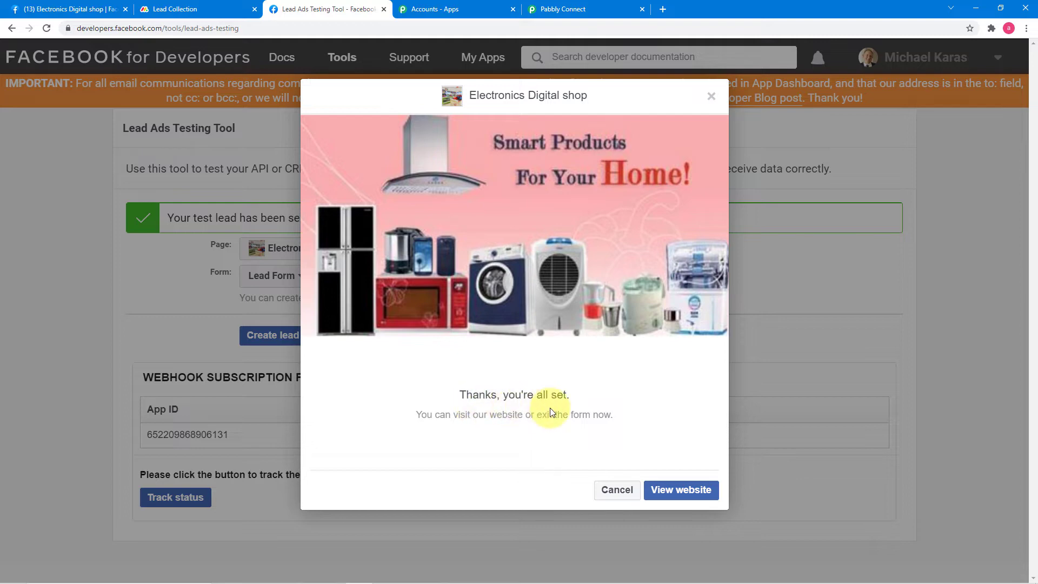
Step: Close the submitted test lead's form, switch to Pabbly Connect, and save the Facebook Lead Ads trigger with a test request
click(608, 489)
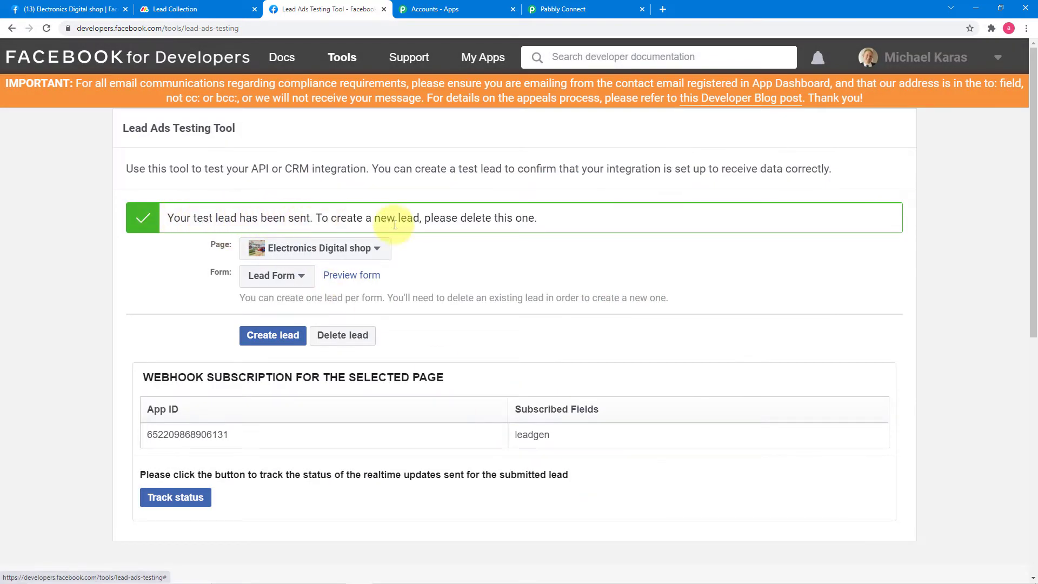
click(538, 7)
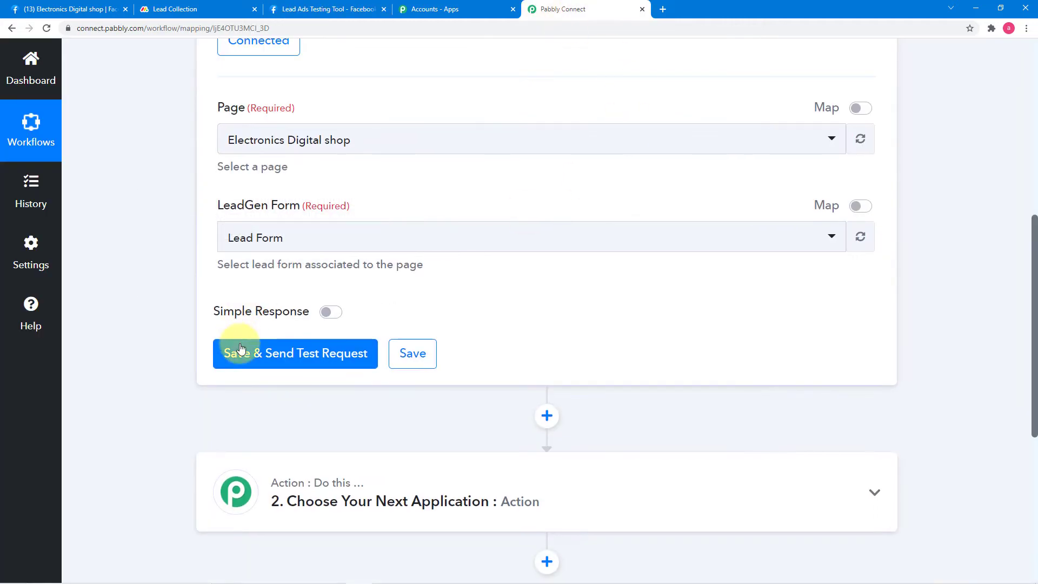
click(272, 360)
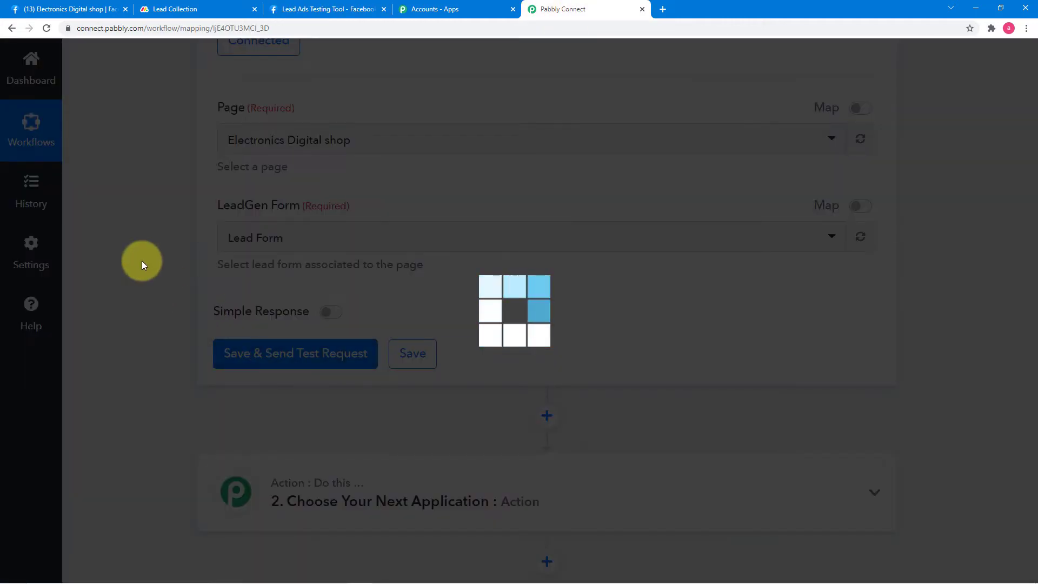
scroll(141, 261, down, 6)
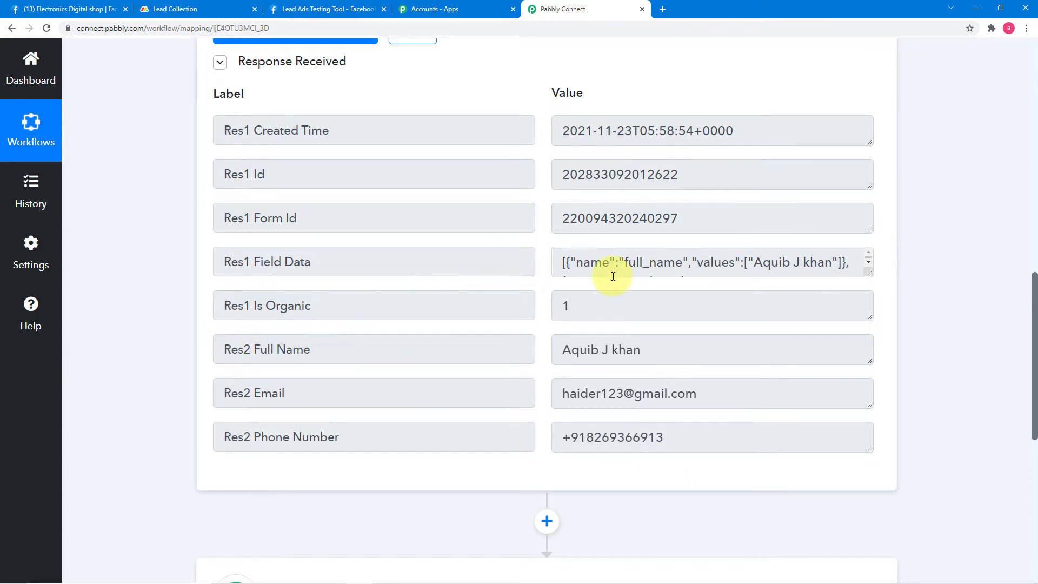
Step: Compare the received lead fields with the columns of the Facebook Lead Ads group on Monday.com's Lead Collection board
click(159, 16)
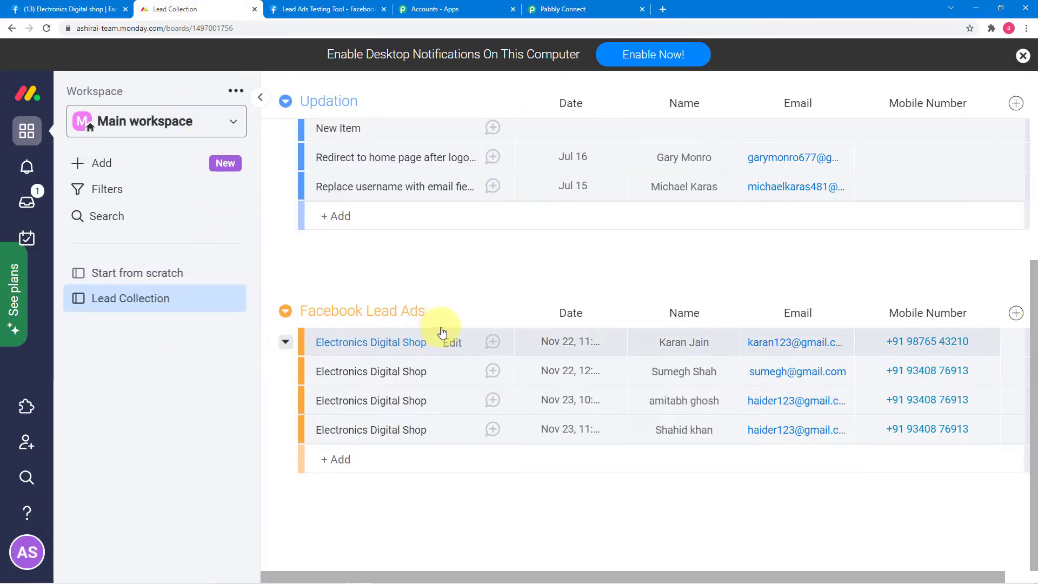
click(563, 9)
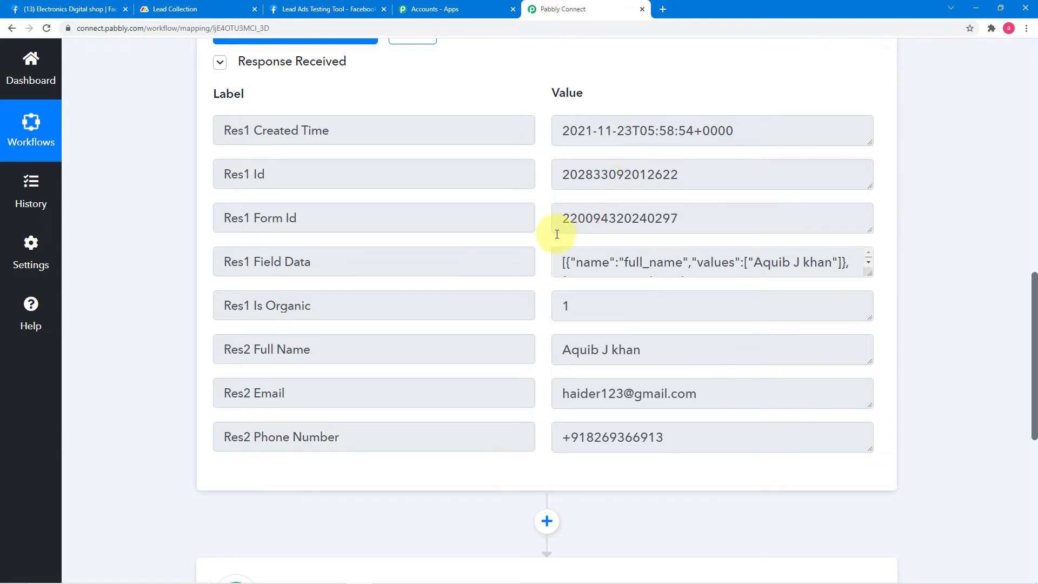
scroll(178, 203, down, 1)
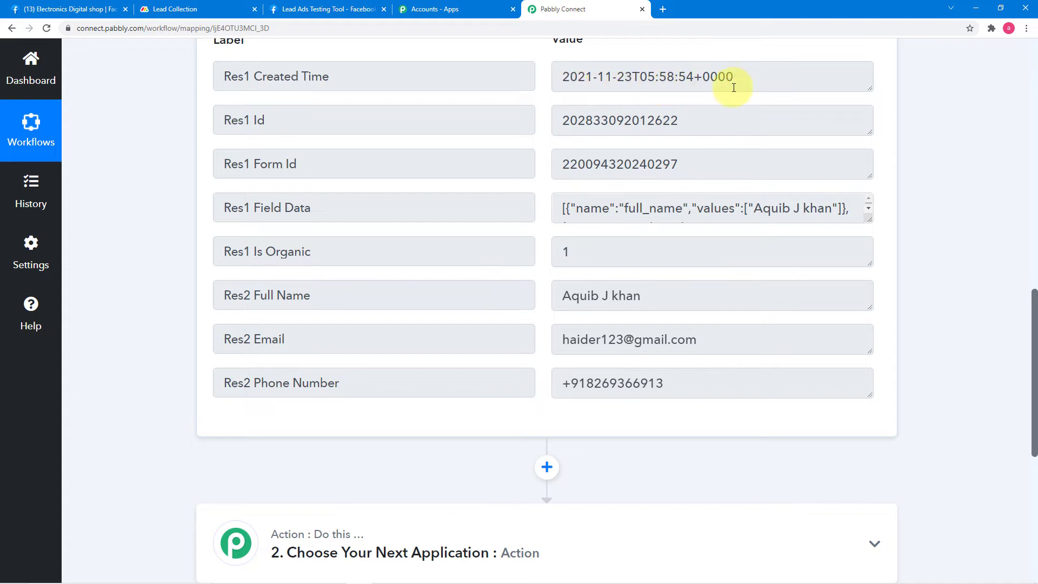
Step: Set the workflow's second step to Date/Time Formatter by Pabbly with the Format Date Only event and connect it
scroll(173, 251, down, 5)
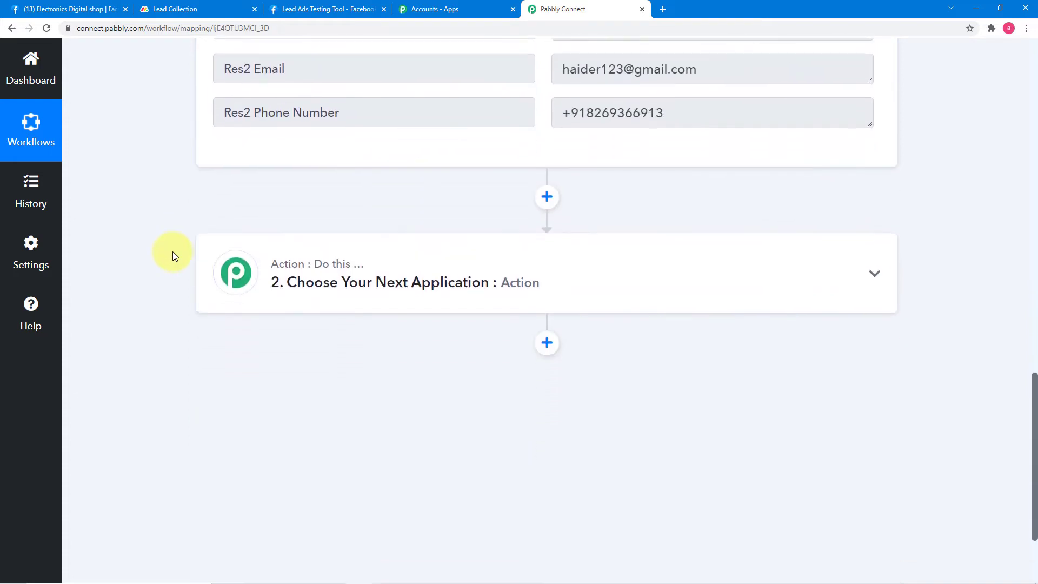
click(345, 282)
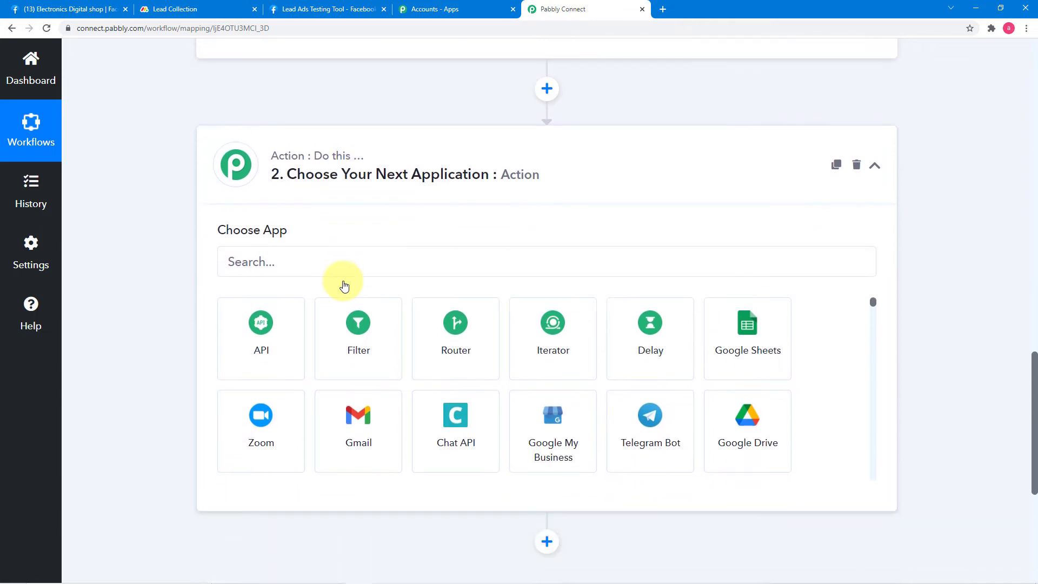
text(d)
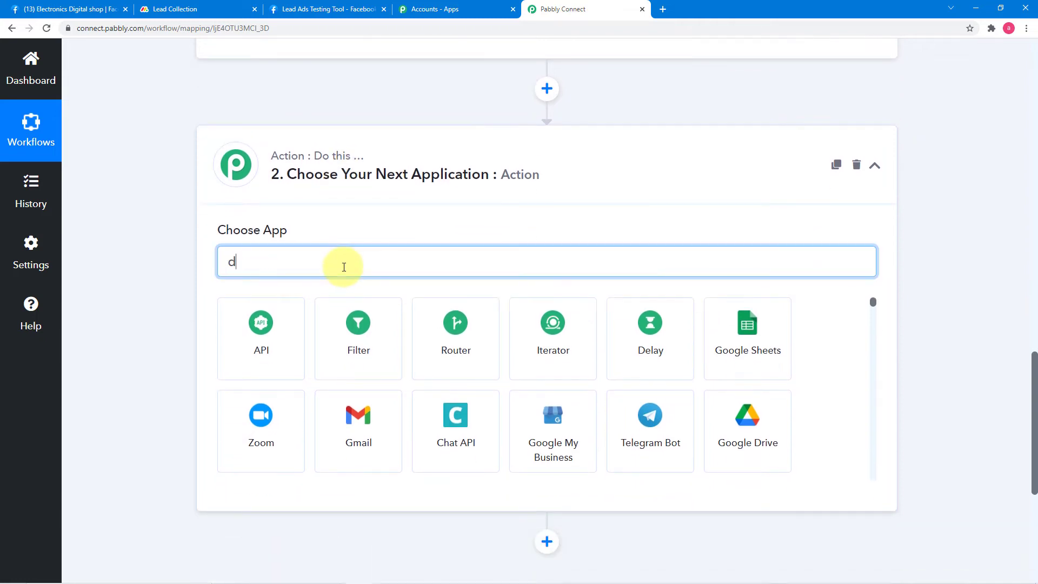
text(ate)
click(288, 347)
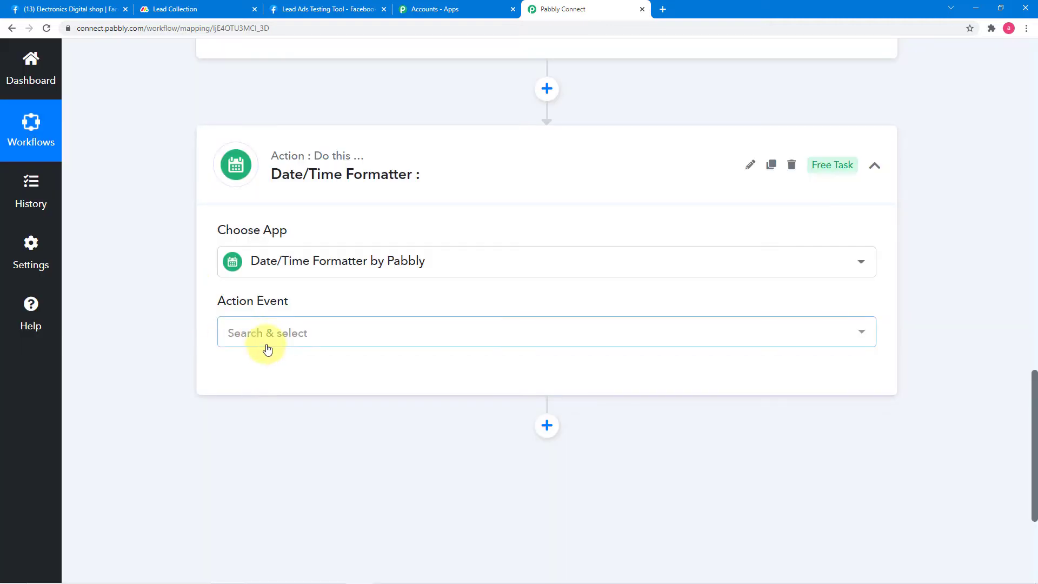
click(268, 334)
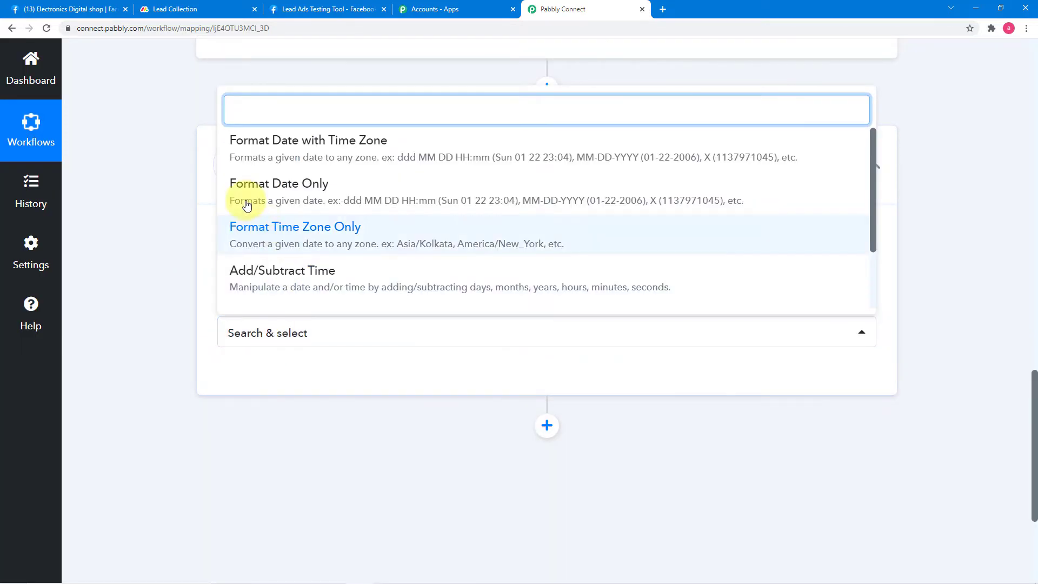
click(339, 193)
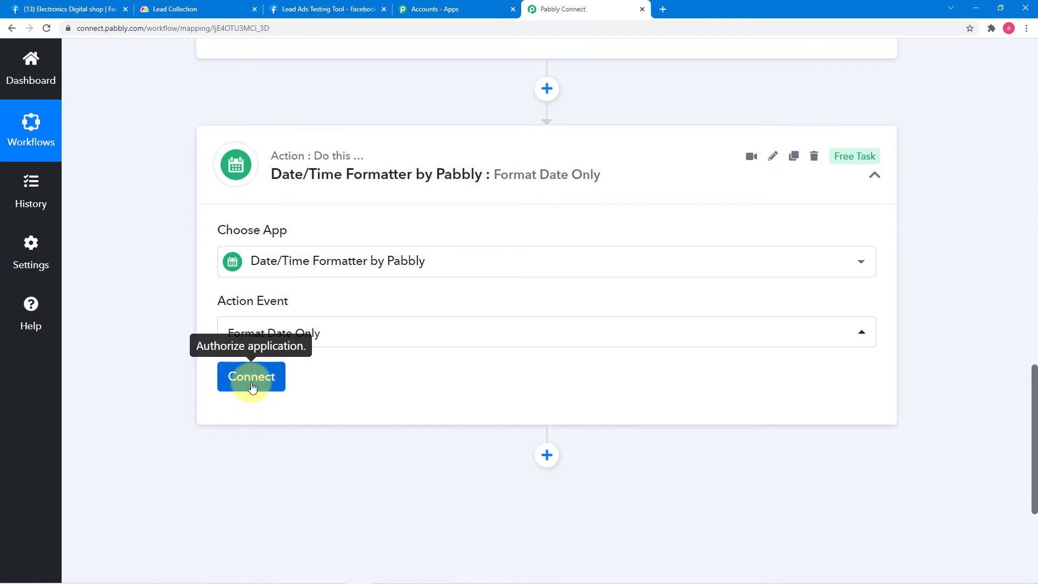
click(244, 383)
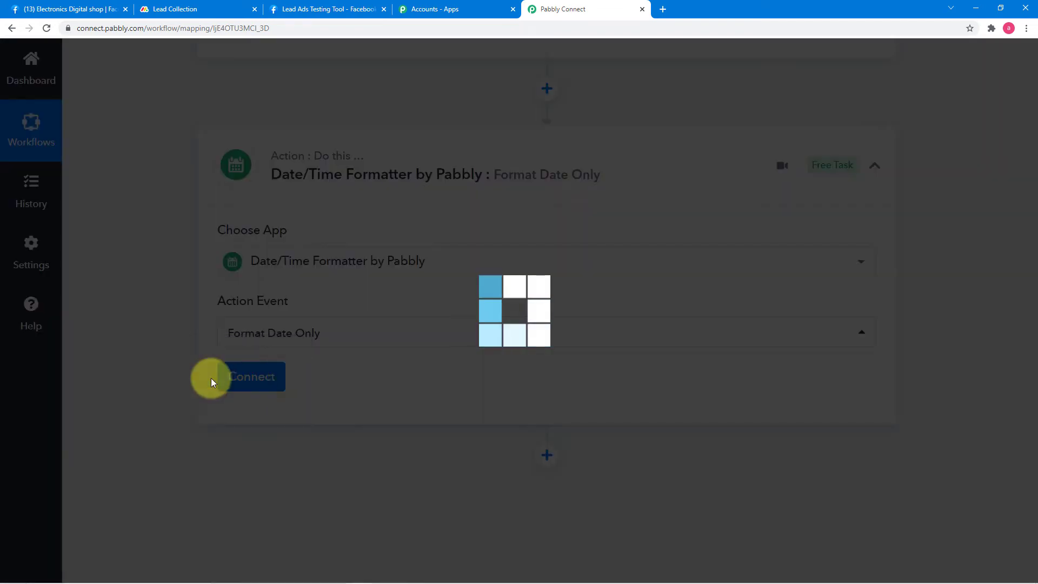
Step: Map the formatter's Date field to Res1 Created Time from the Facebook Lead Ads trigger
scroll(174, 370, down, 4)
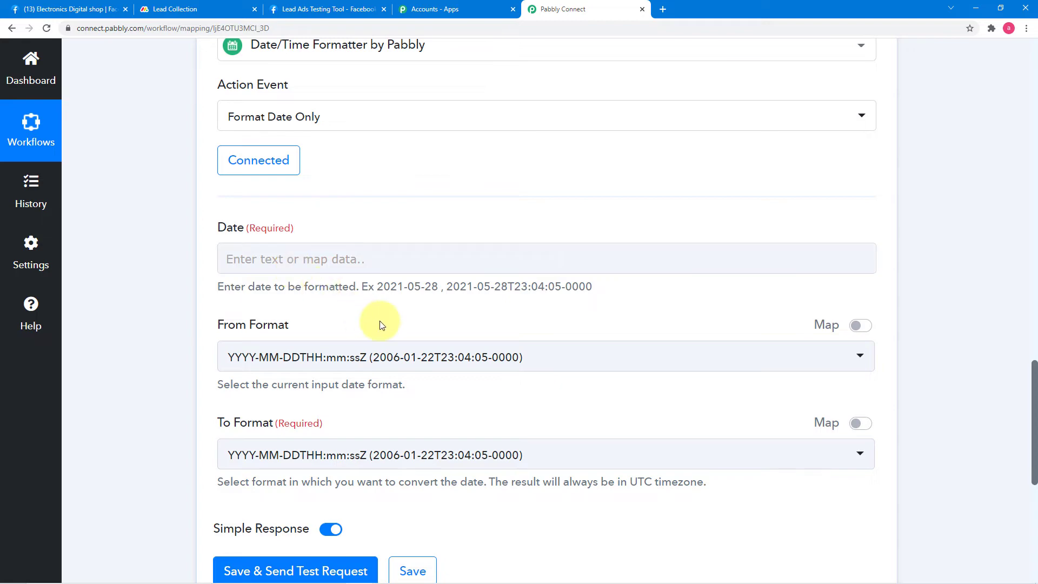
scroll(379, 320, up, 10)
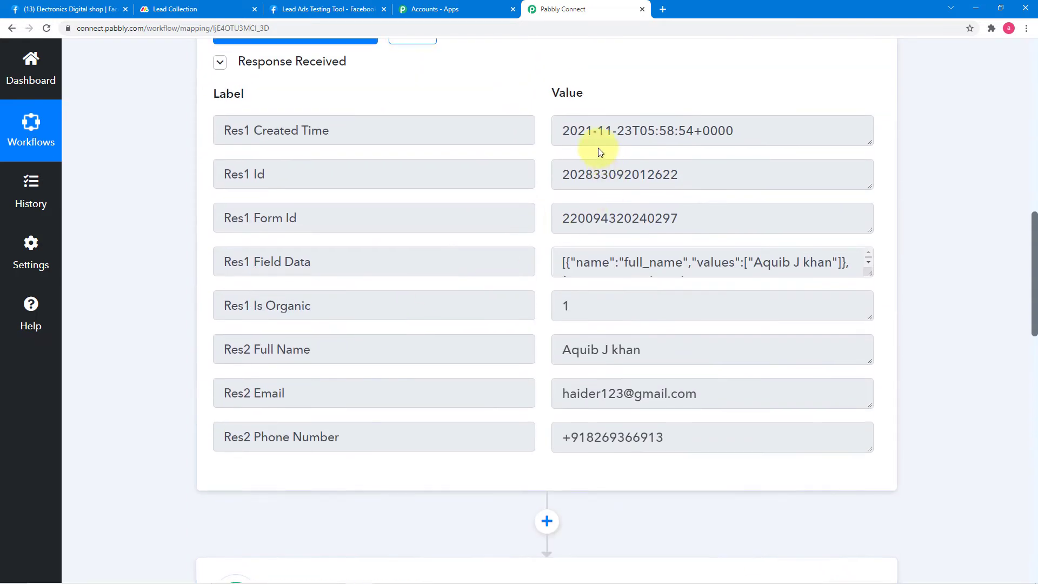
scroll(141, 212, down, 10)
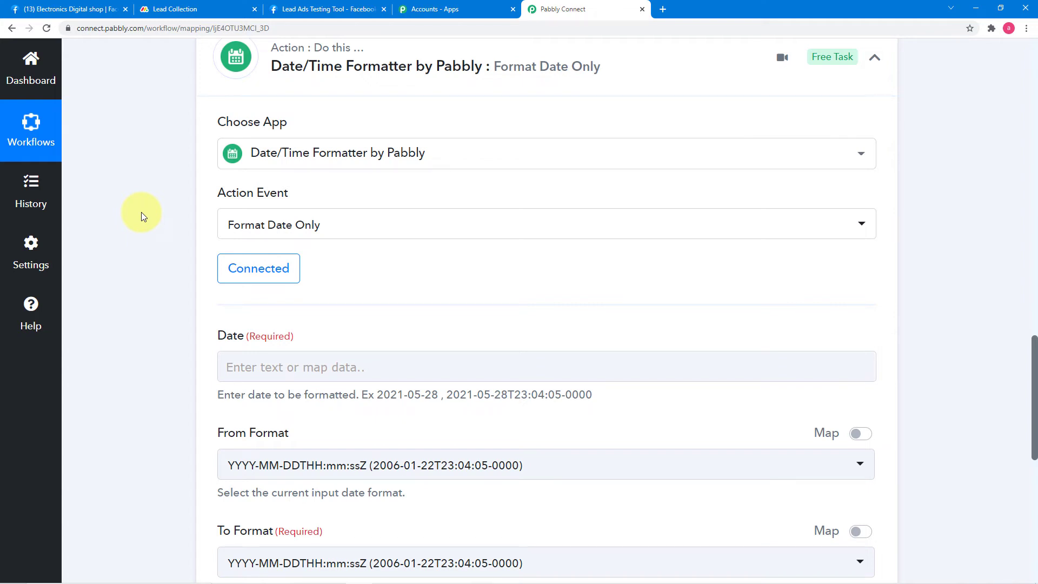
scroll(144, 217, down, 3)
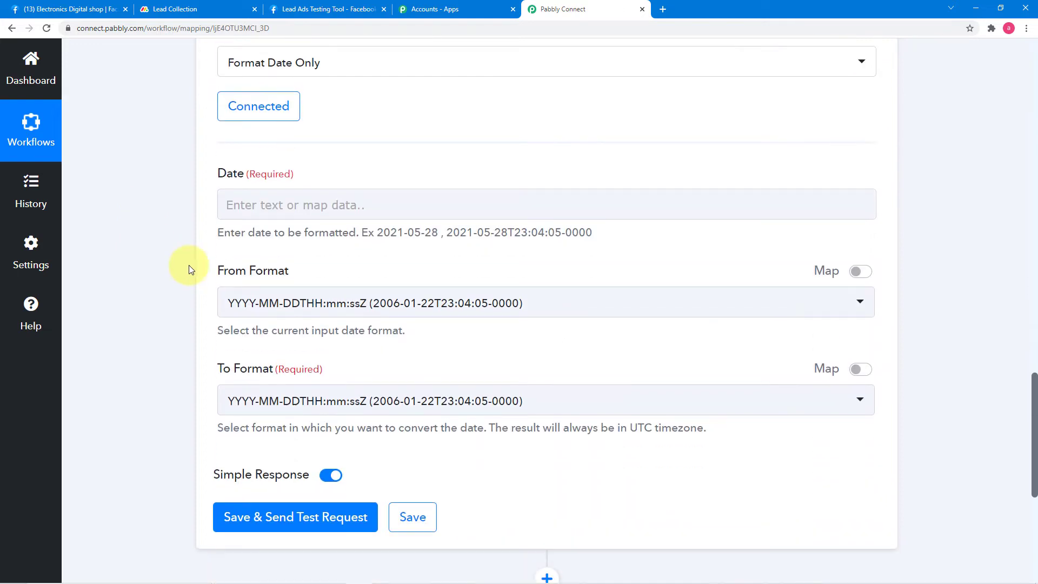
click(349, 212)
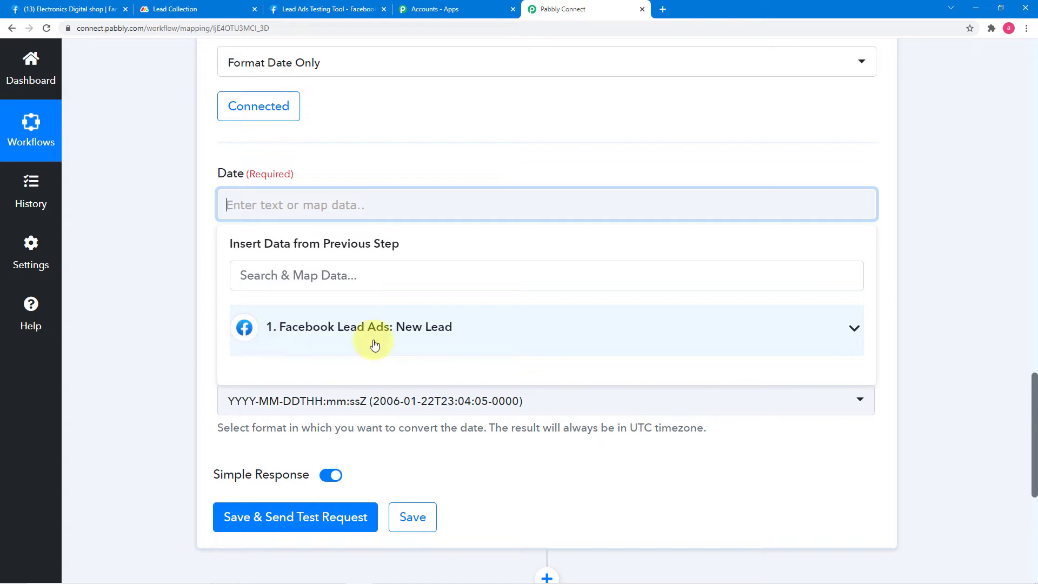
click(438, 339)
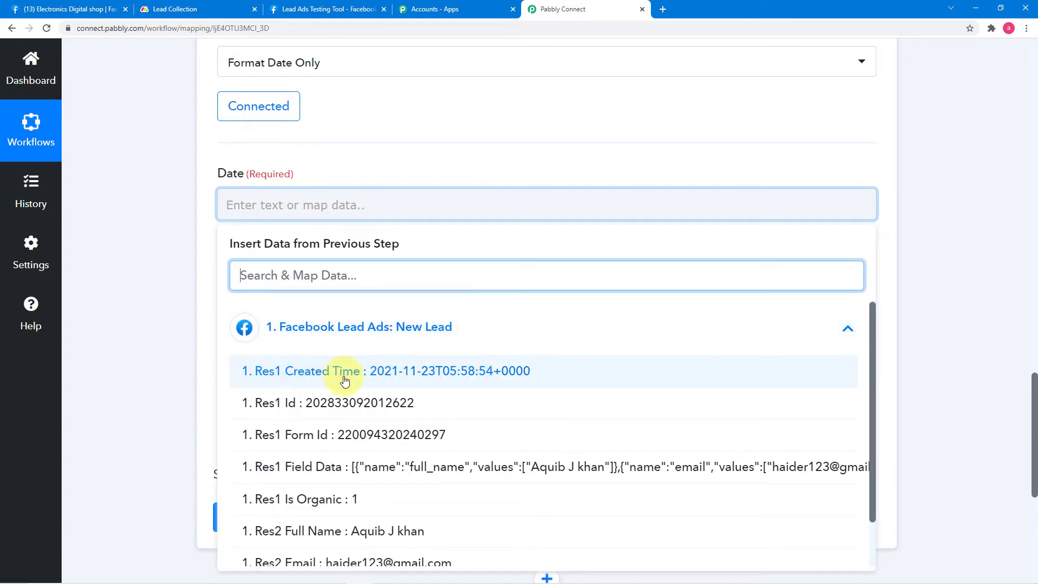
click(364, 380)
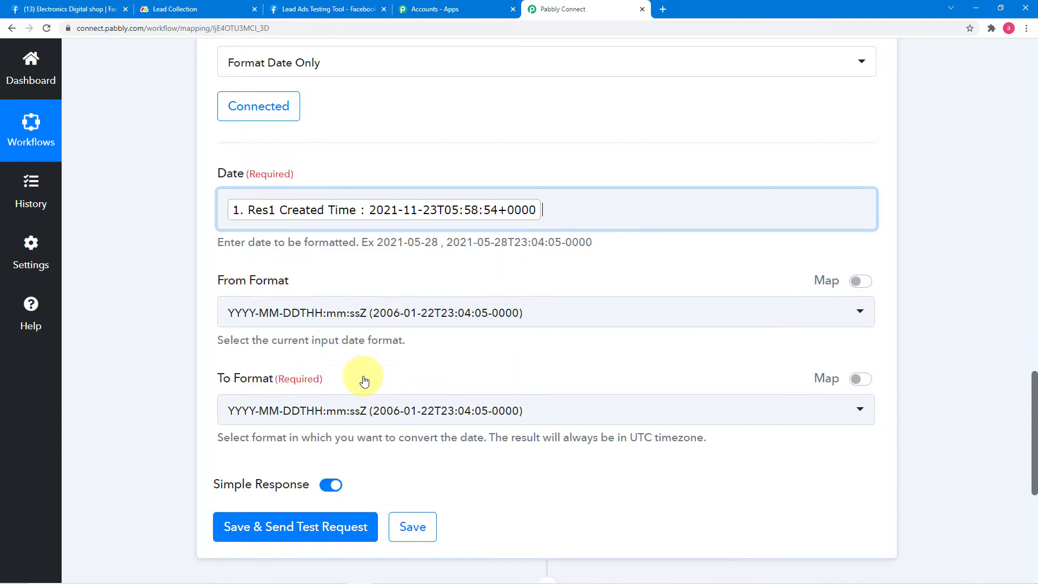
click(164, 249)
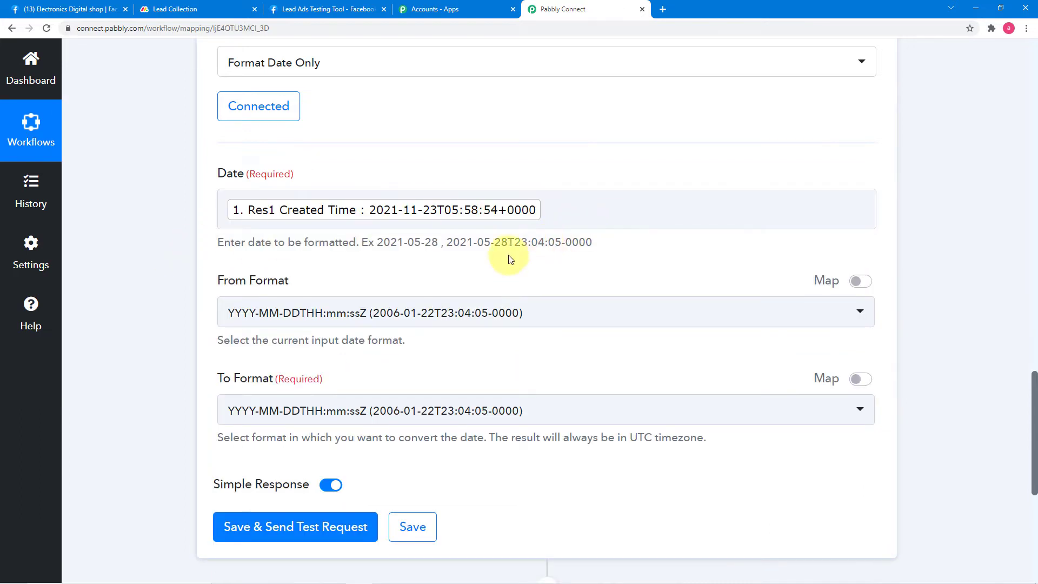
Step: Set To Format to YYYY-MM-DD HH:mm:ss, save the formatter with a test request, and compare its result with the original date
scroll(289, 306, down, 1)
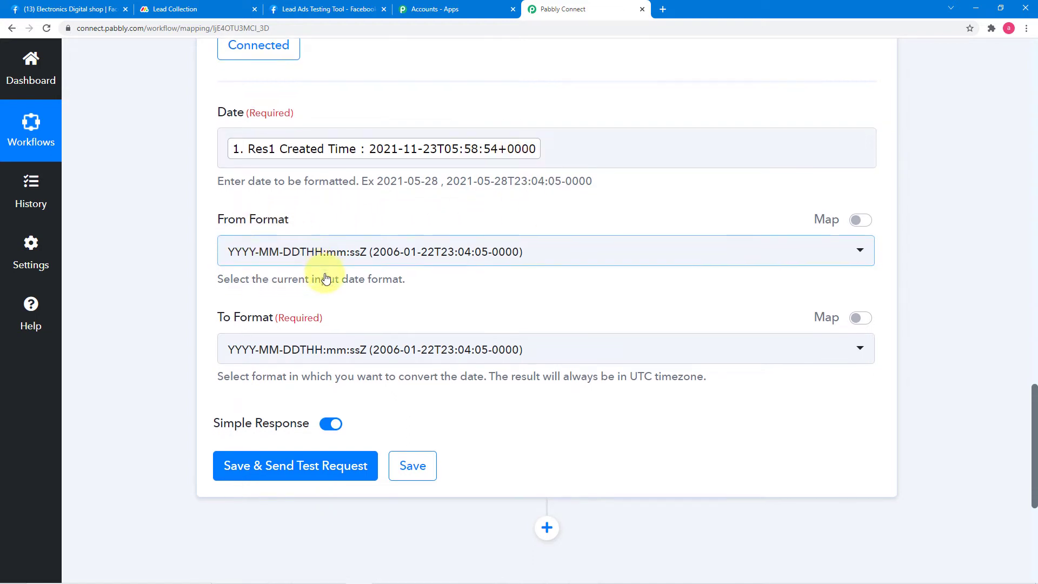
scroll(327, 276, down, 2)
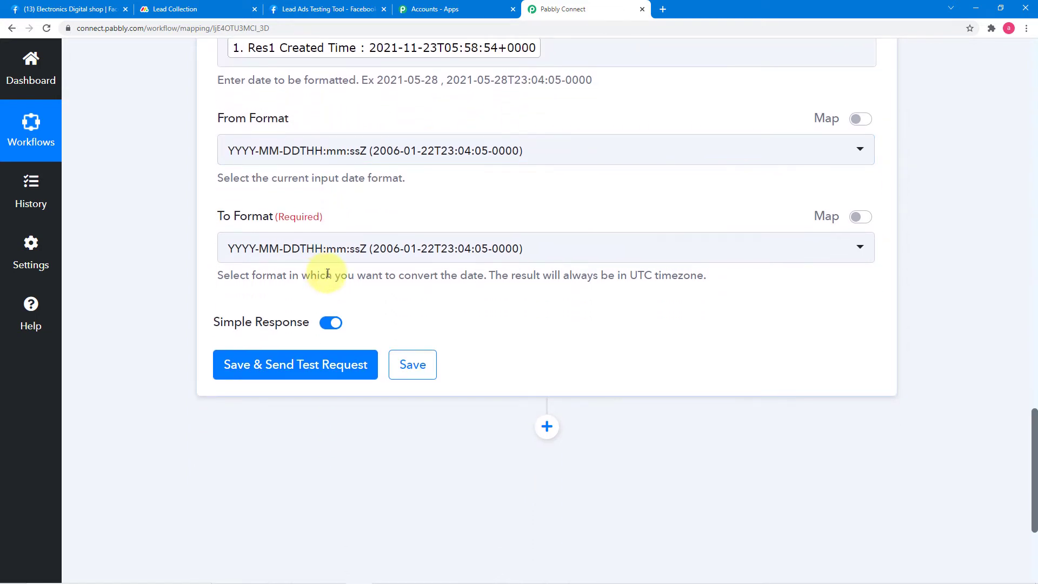
click(340, 248)
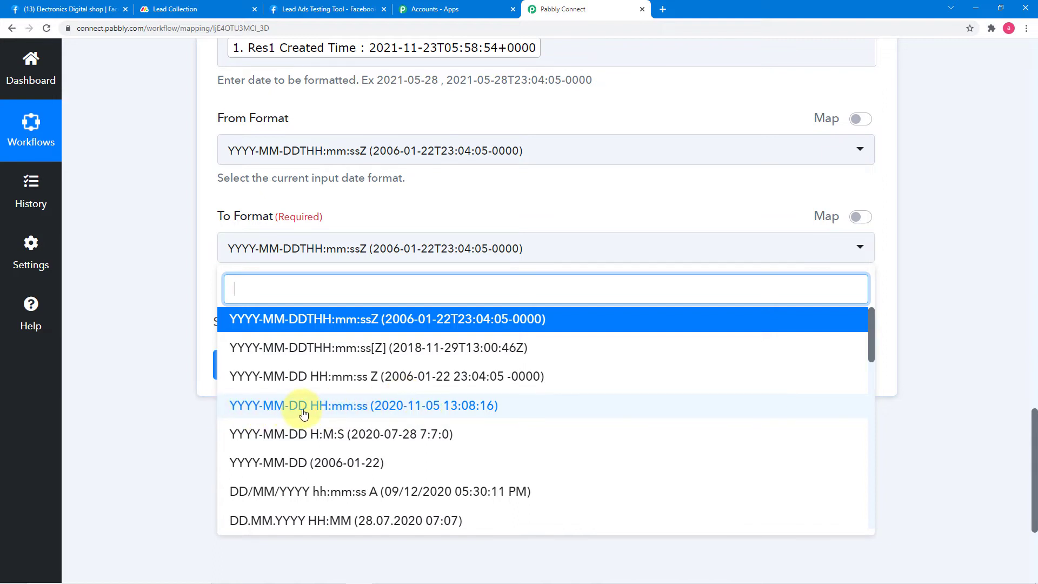
click(366, 412)
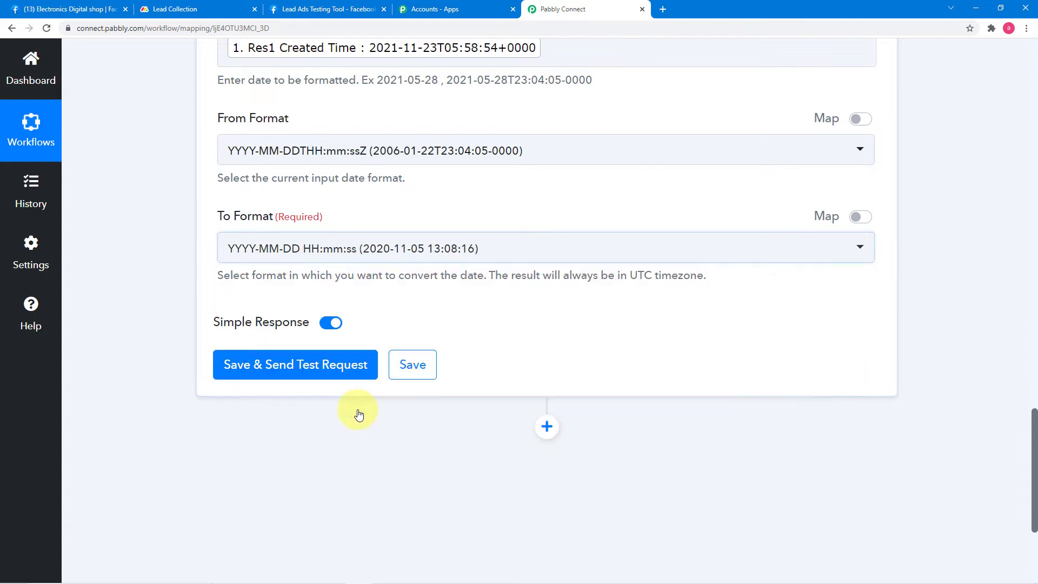
click(256, 368)
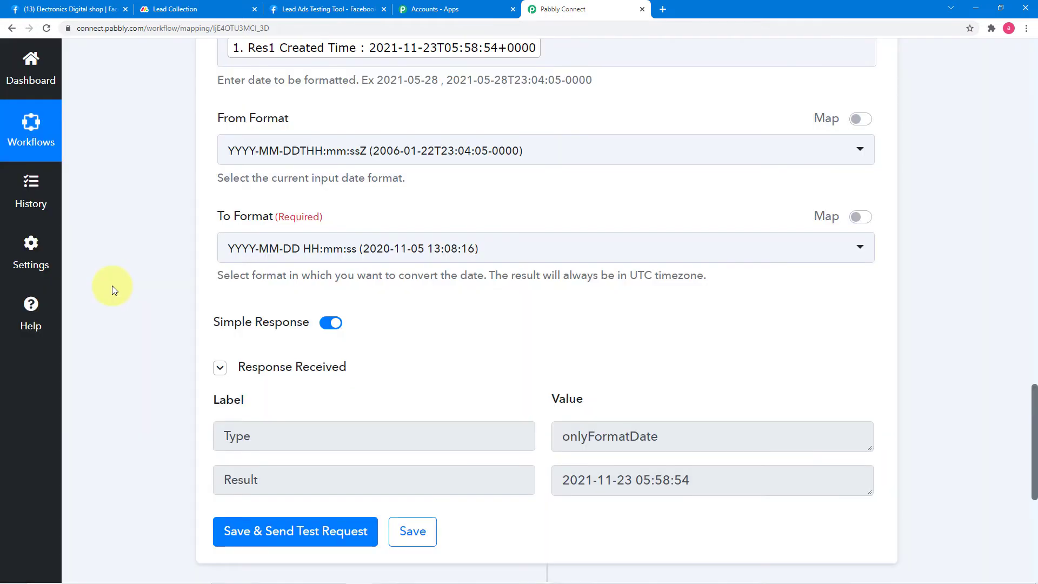
scroll(112, 285, down, 2)
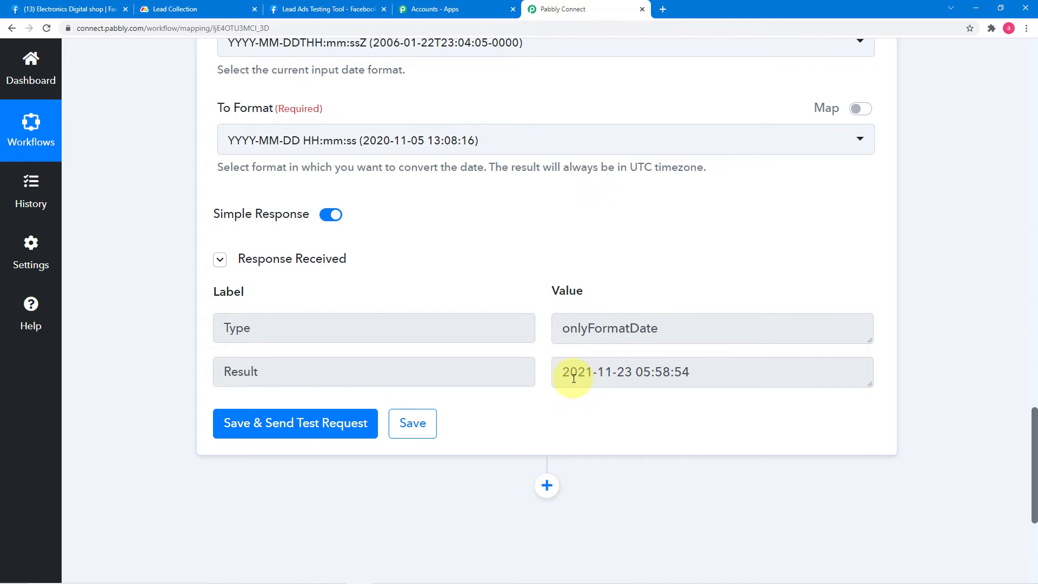
scroll(644, 379, up, 3)
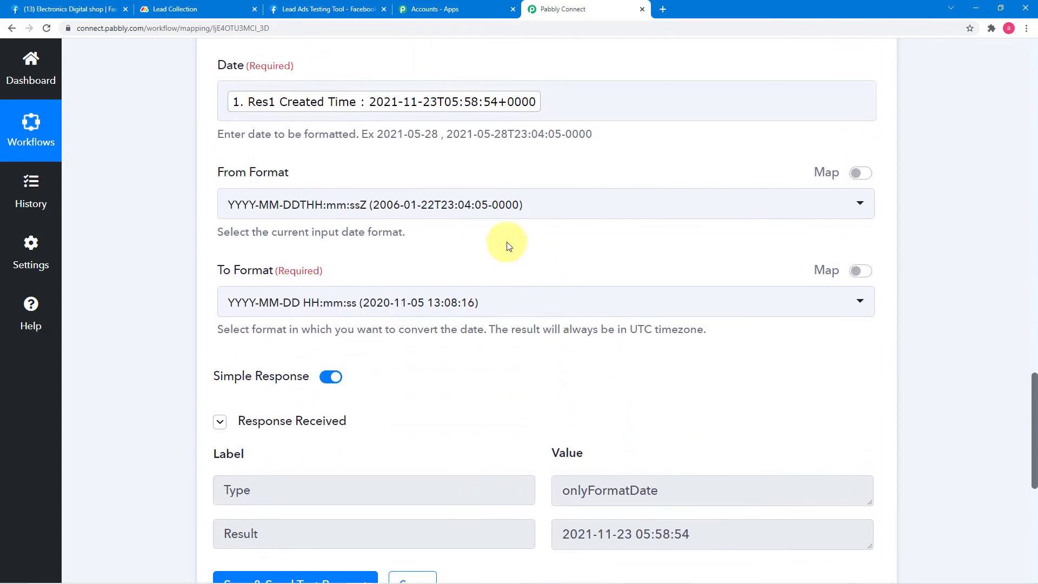
click(511, 103)
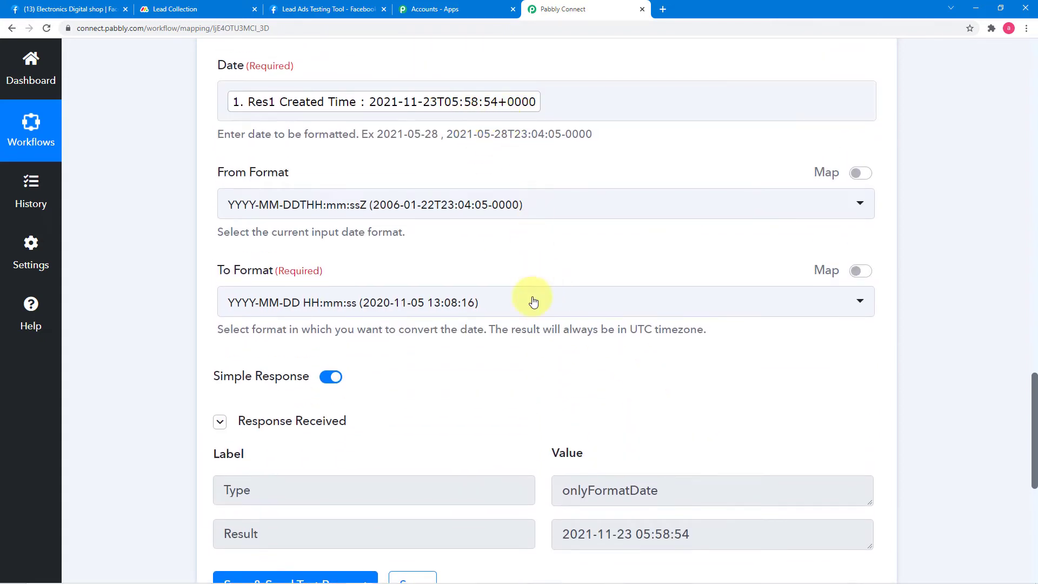
scroll(533, 302, down, 4)
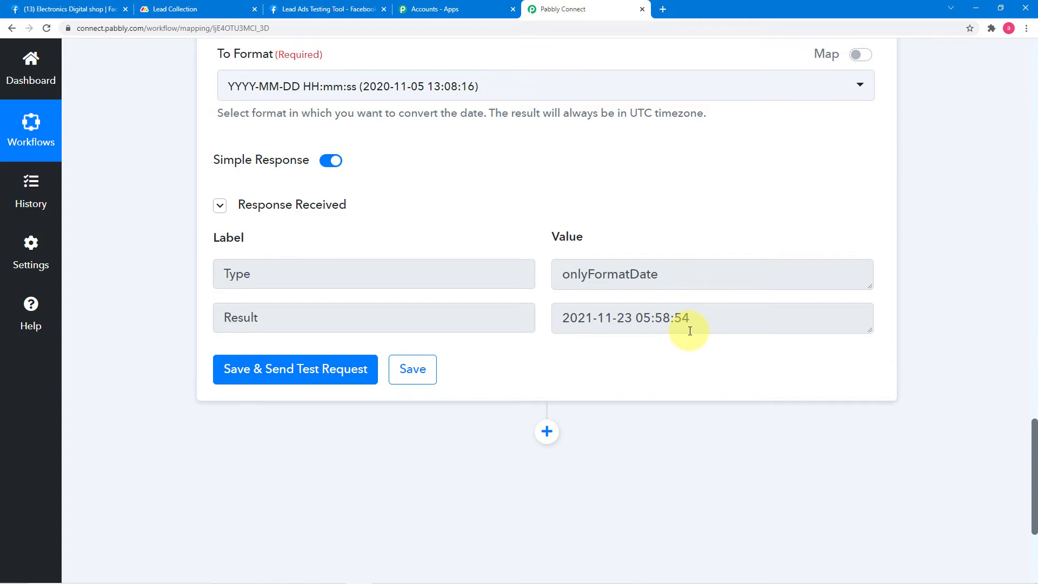
Step: Add a third workflow step using Text Formatter by Pabbly with the Split Text event and connect it
scroll(690, 331, down, 2)
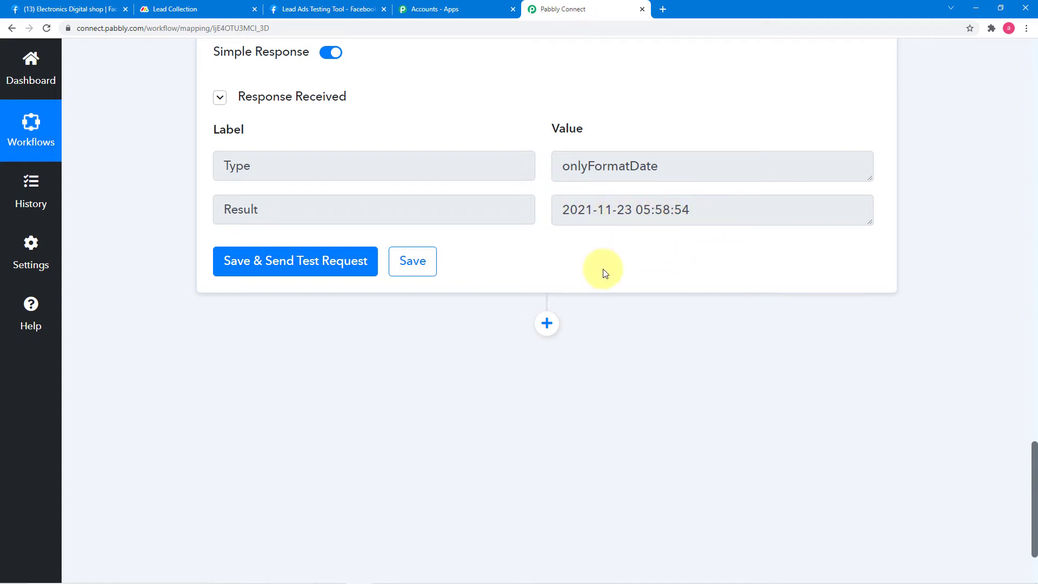
click(547, 323)
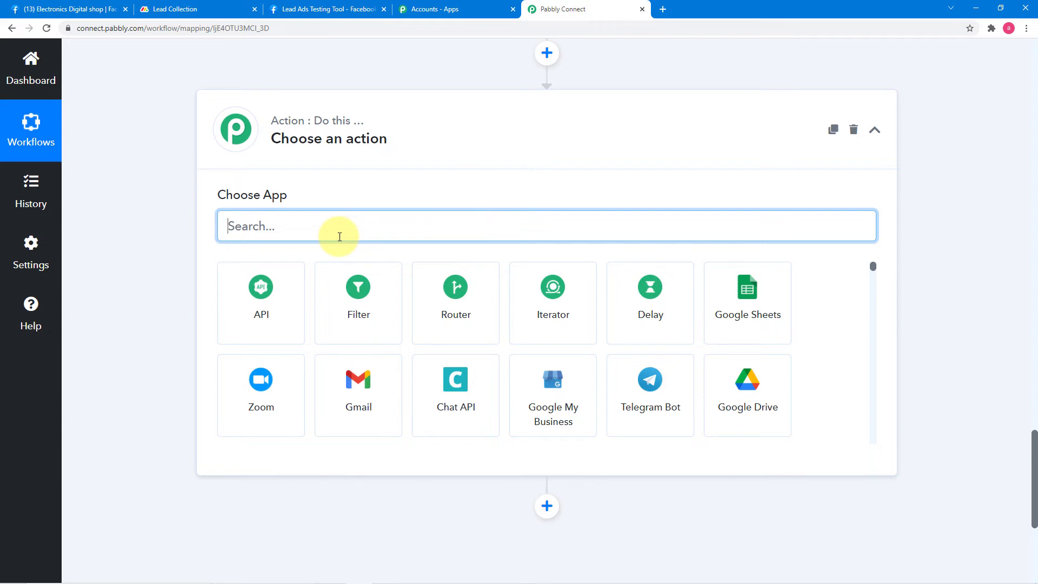
text(te)
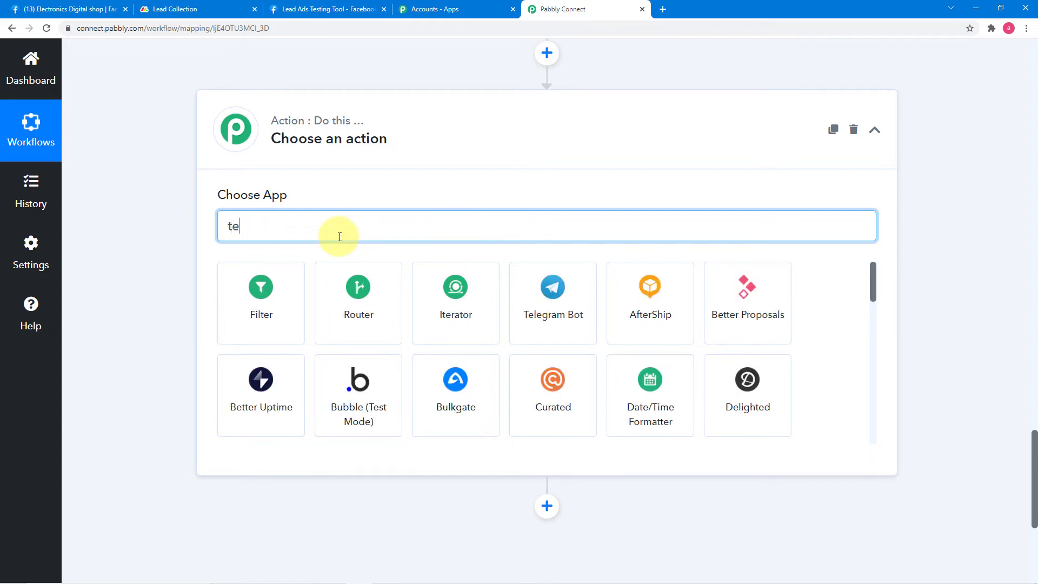
text(x)
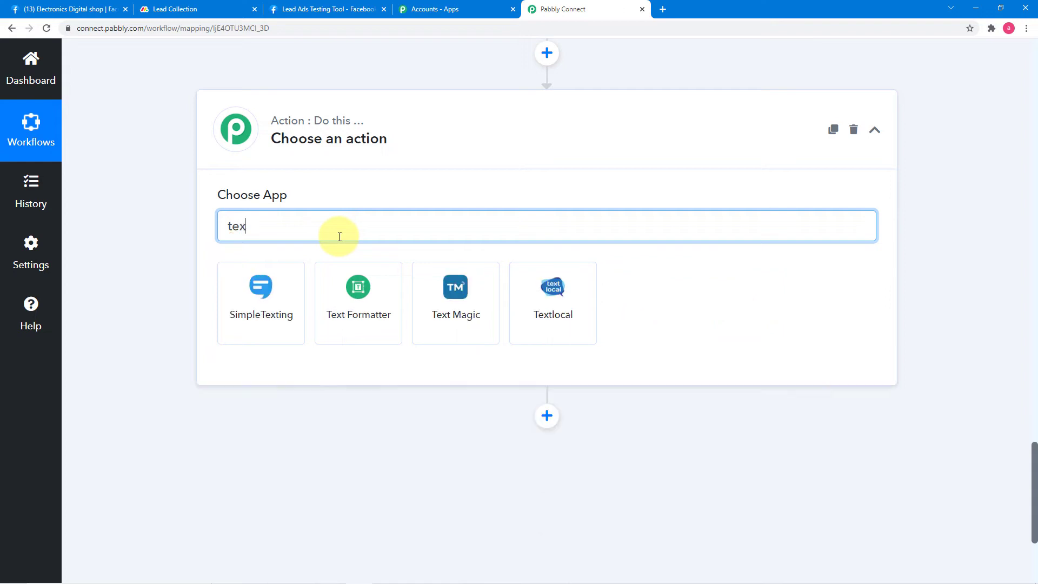
click(342, 330)
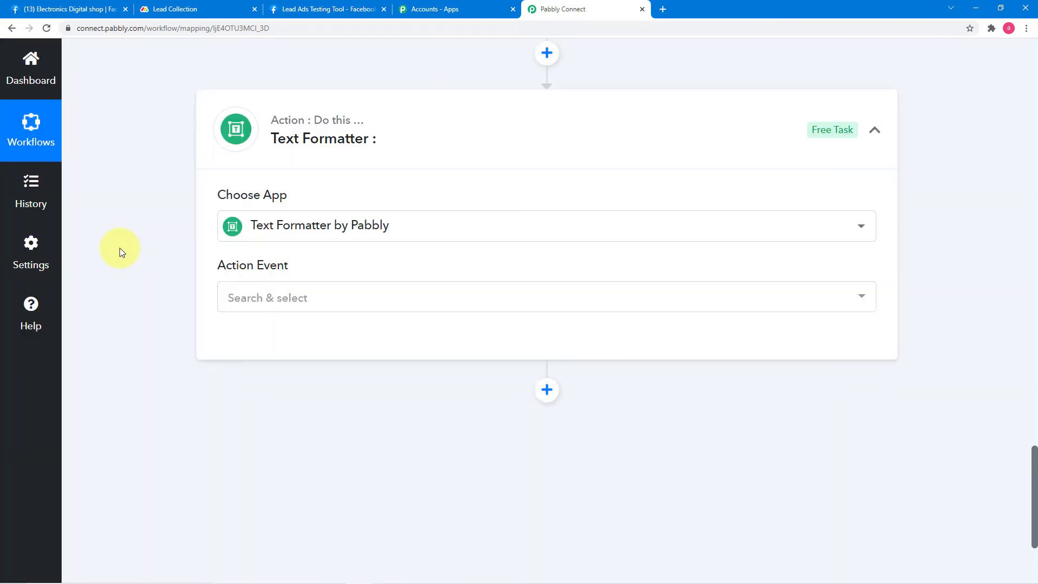
scroll(119, 248, down, 2)
click(316, 203)
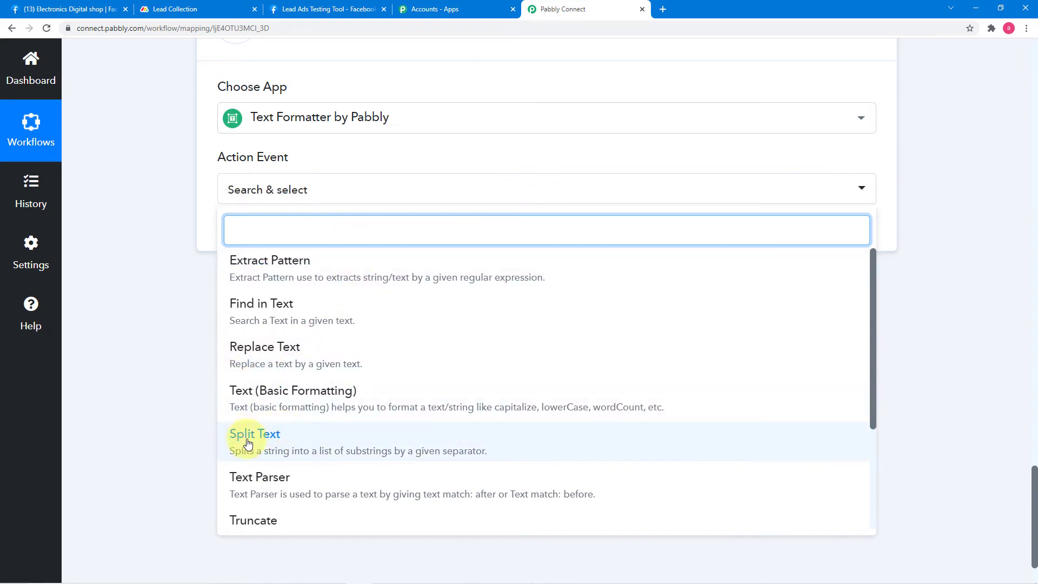
click(299, 448)
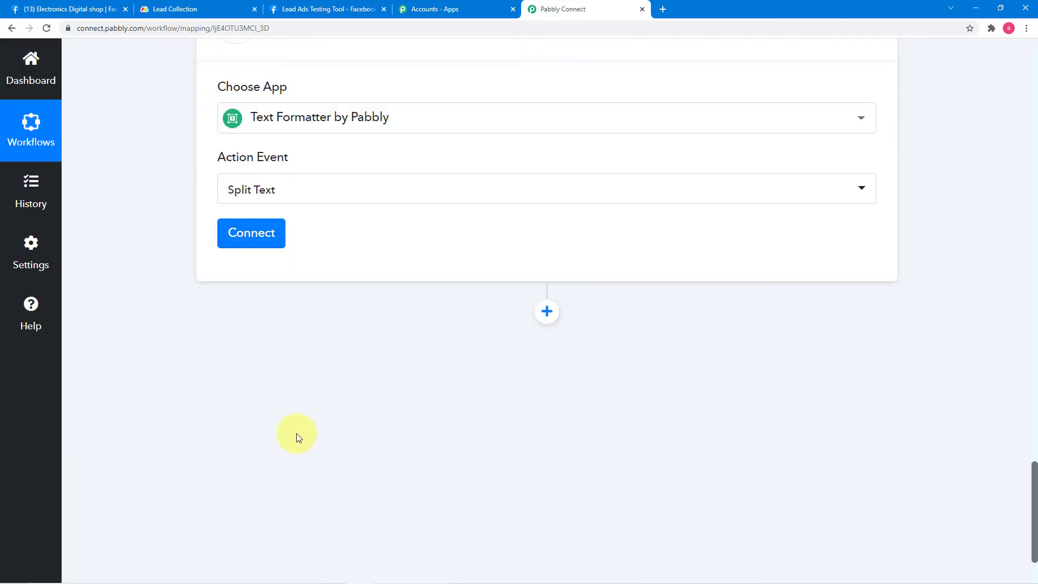
click(252, 233)
Step: Map the Text to Split field to the Result of the Date/Time Formatter step
scroll(198, 248, down, 2)
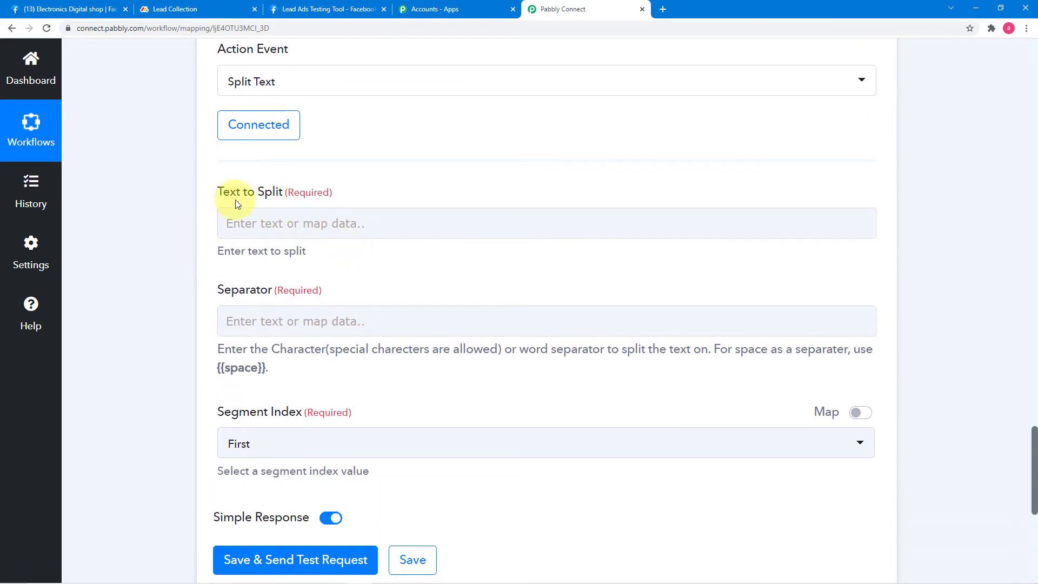
scroll(445, 249, up, 3)
scroll(445, 249, up, 5)
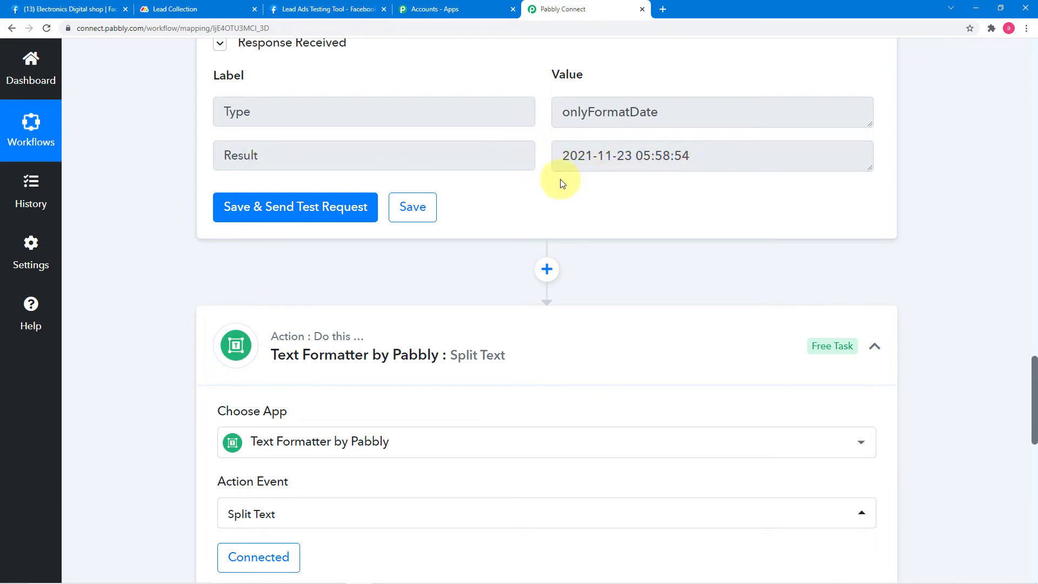
scroll(518, 185, down, 8)
scroll(514, 196, down, 2)
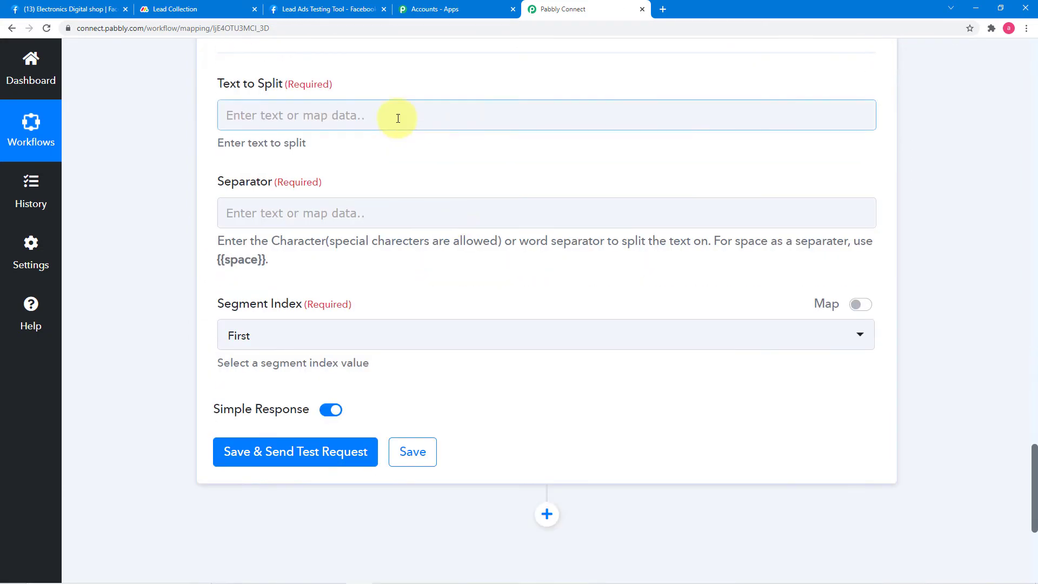
click(398, 116)
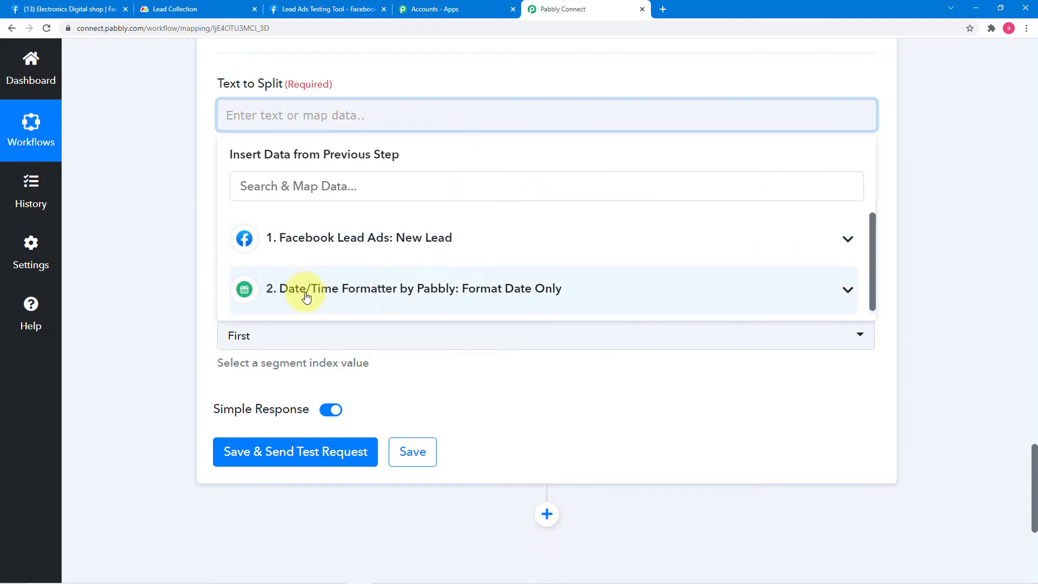
click(523, 299)
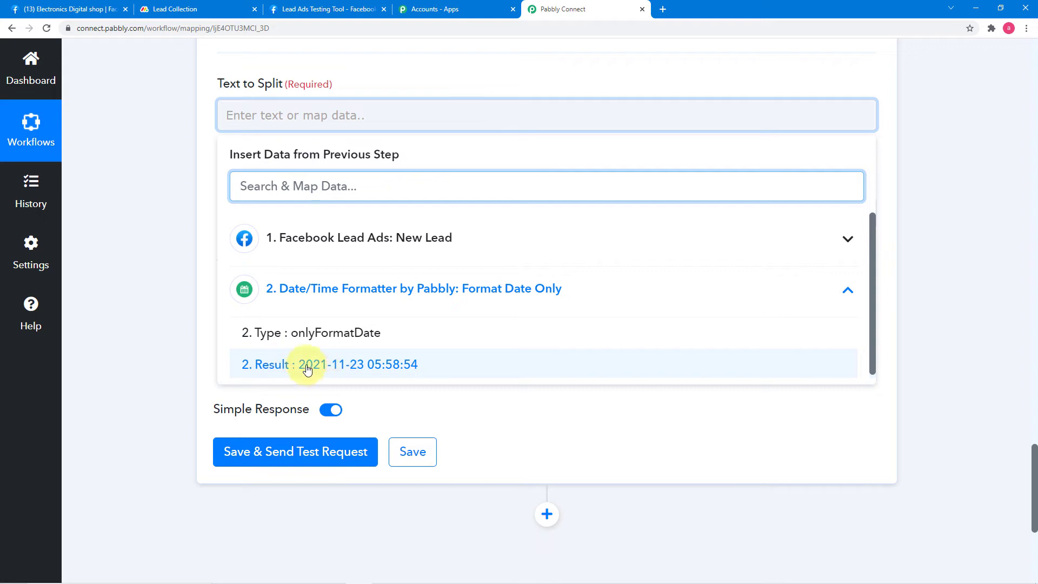
click(357, 366)
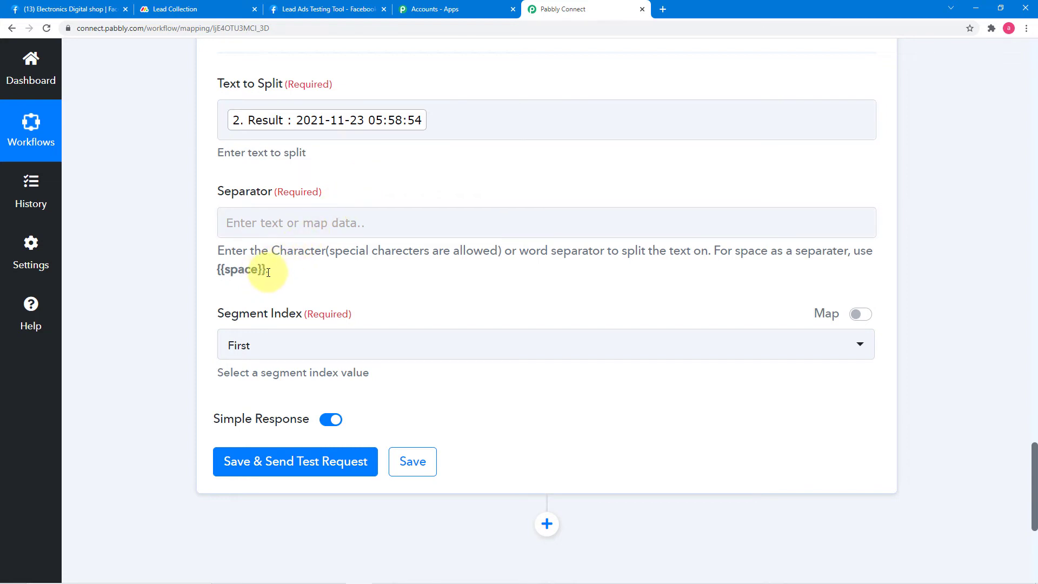
Step: Set the Split Text separator to {{space}}, copied from the hint below the Separator field
drag(265, 270, 216, 269)
right_click(232, 270)
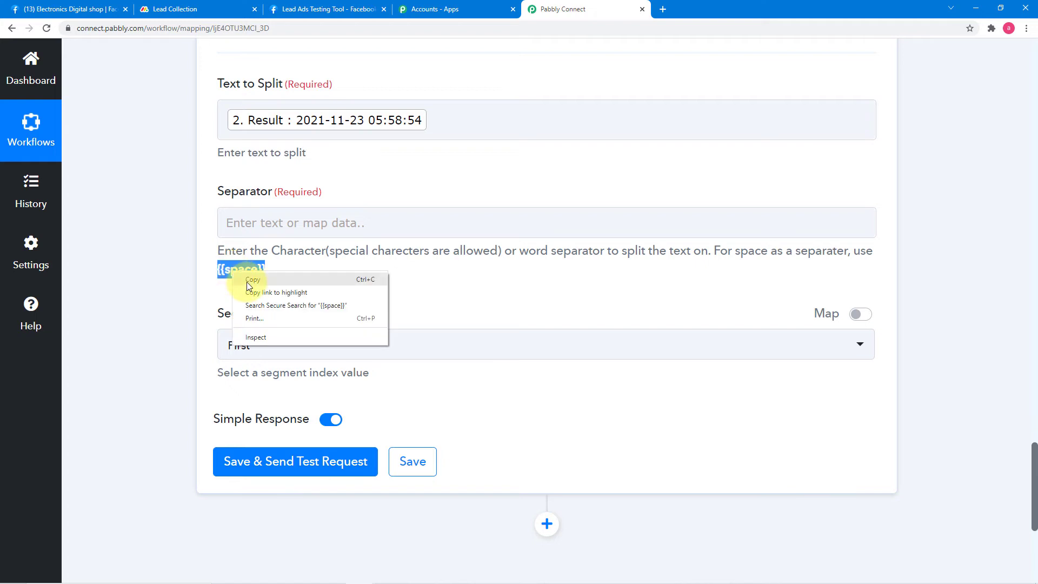
click(283, 282)
right_click(259, 219)
click(278, 303)
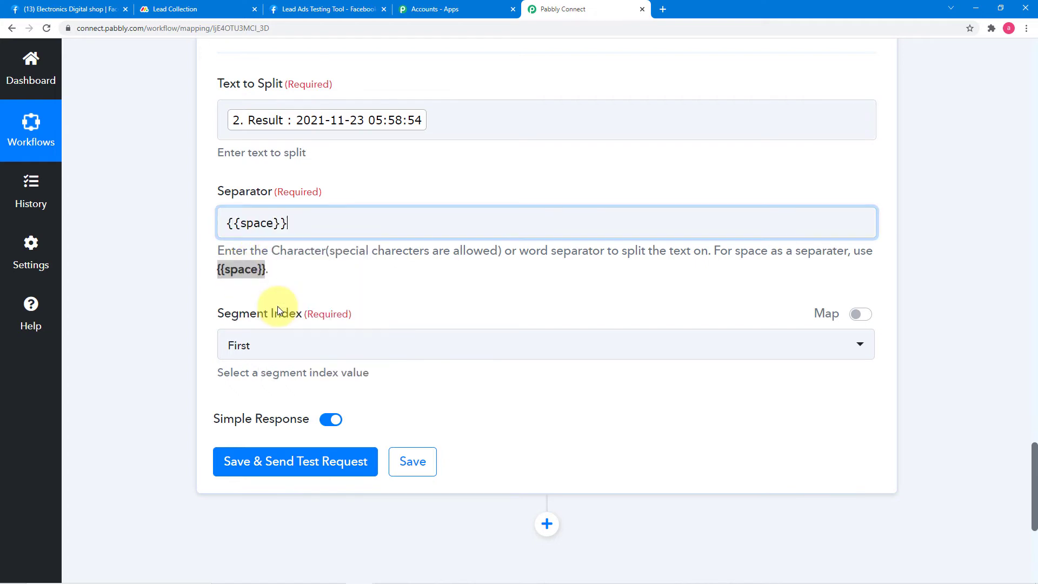
click(335, 293)
Step: Set Segment Index to All, then save the Split Text step with a test request and check the response
scroll(338, 290, down, 2)
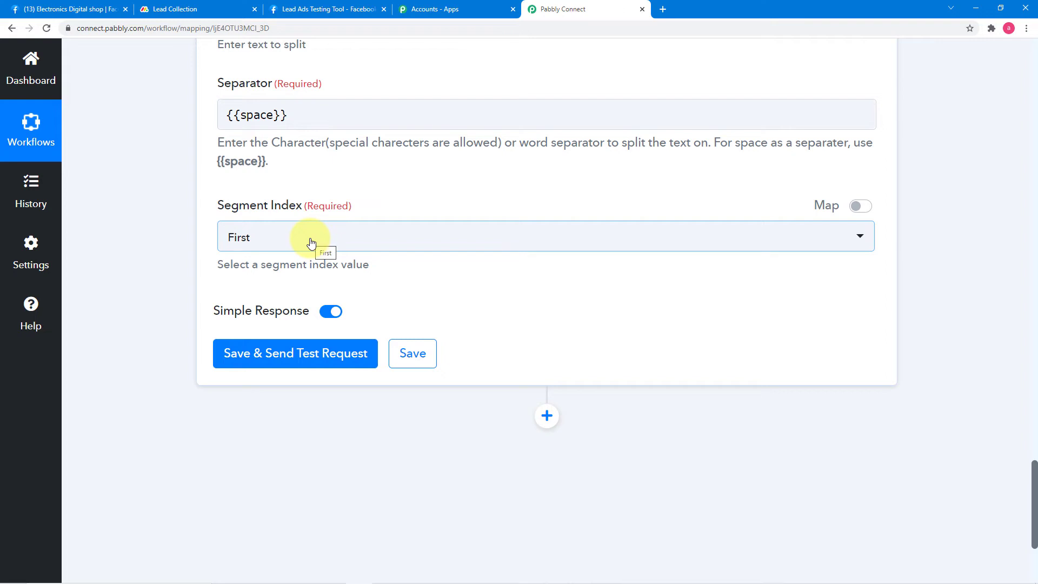
scroll(311, 243, up, 1)
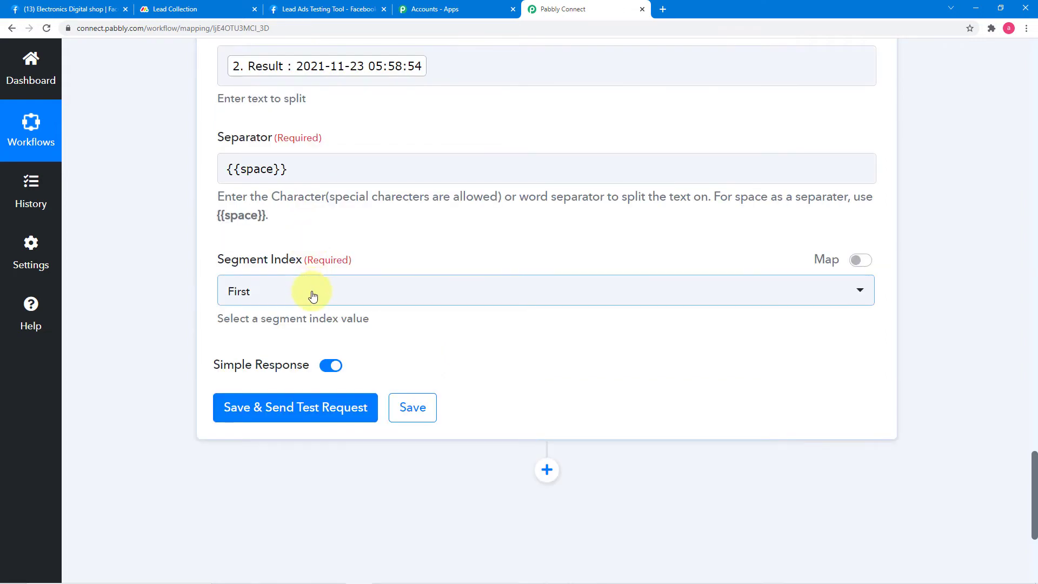
scroll(319, 130, up, 1)
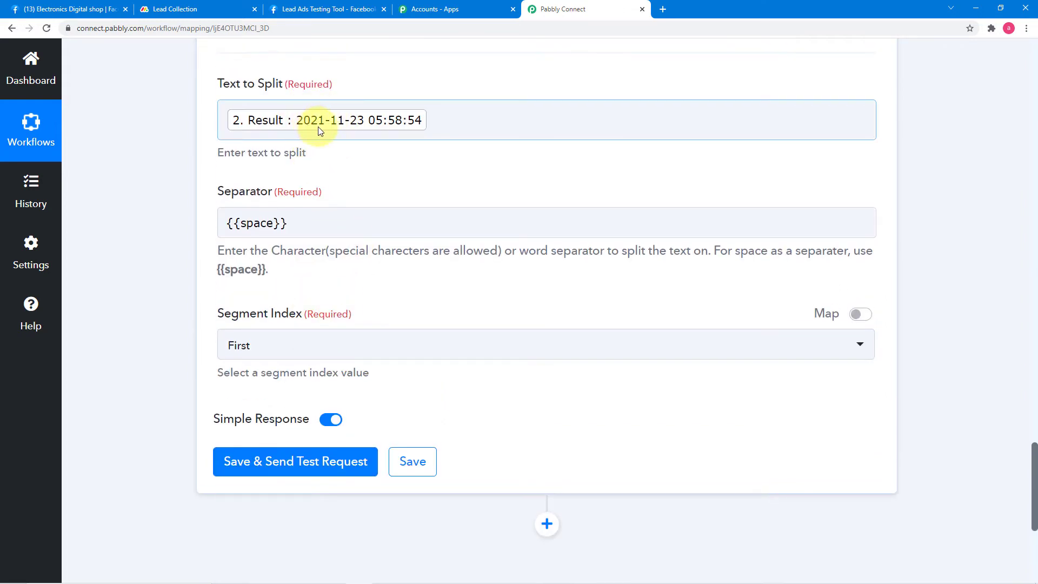
scroll(352, 243, down, 1)
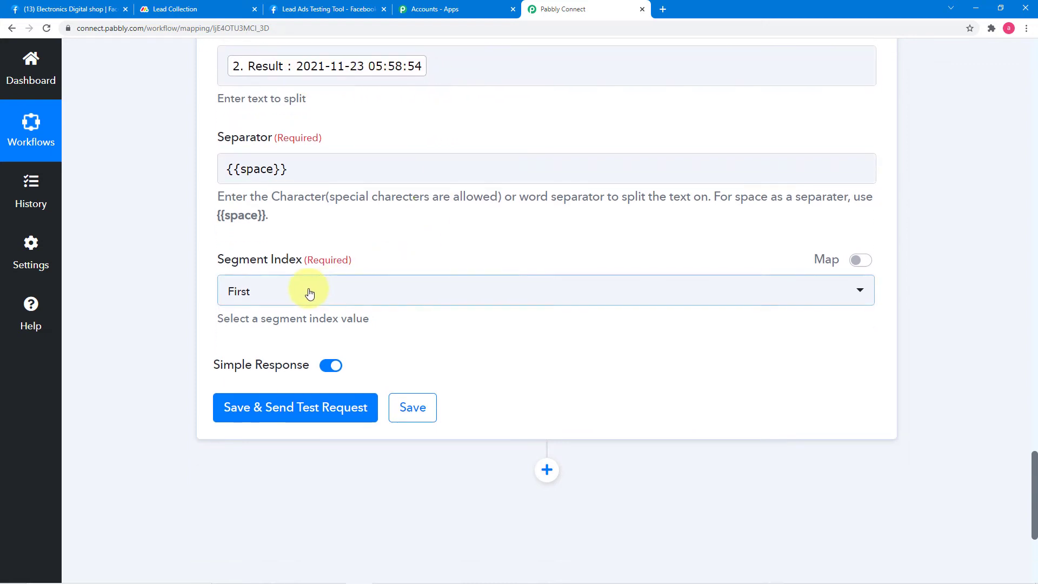
click(309, 293)
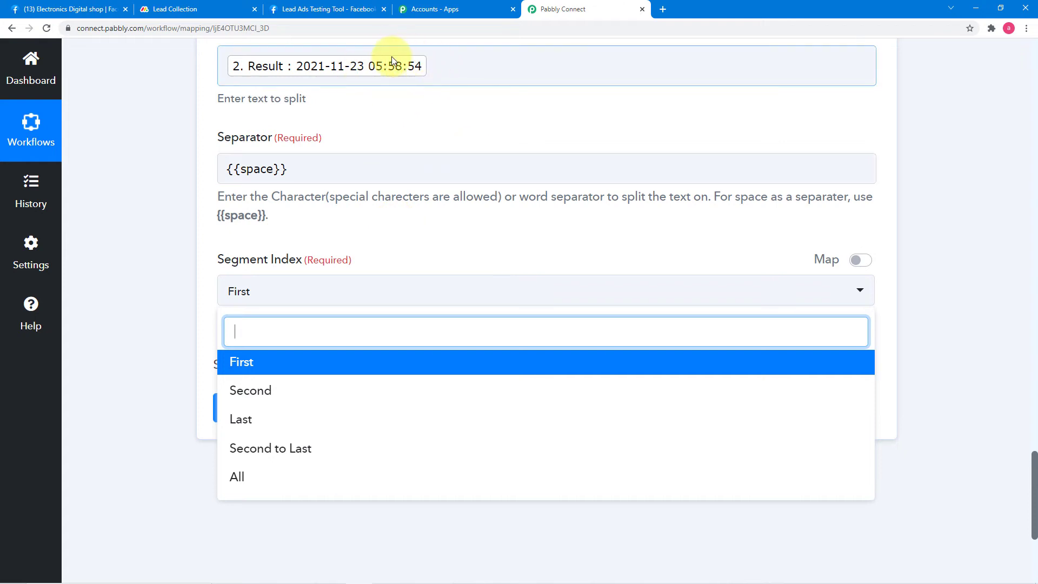
scroll(382, 211, down, 2)
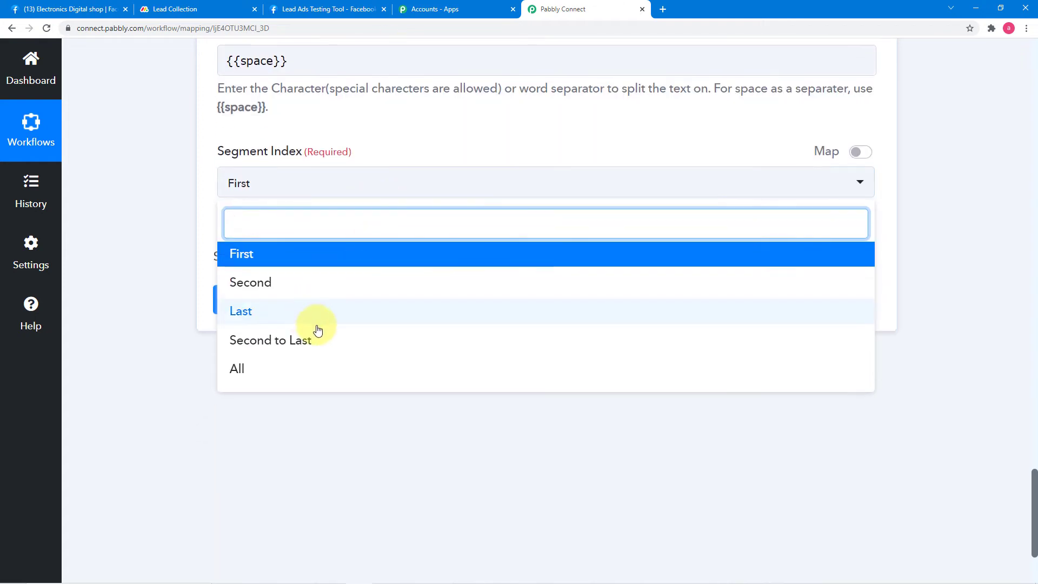
click(253, 381)
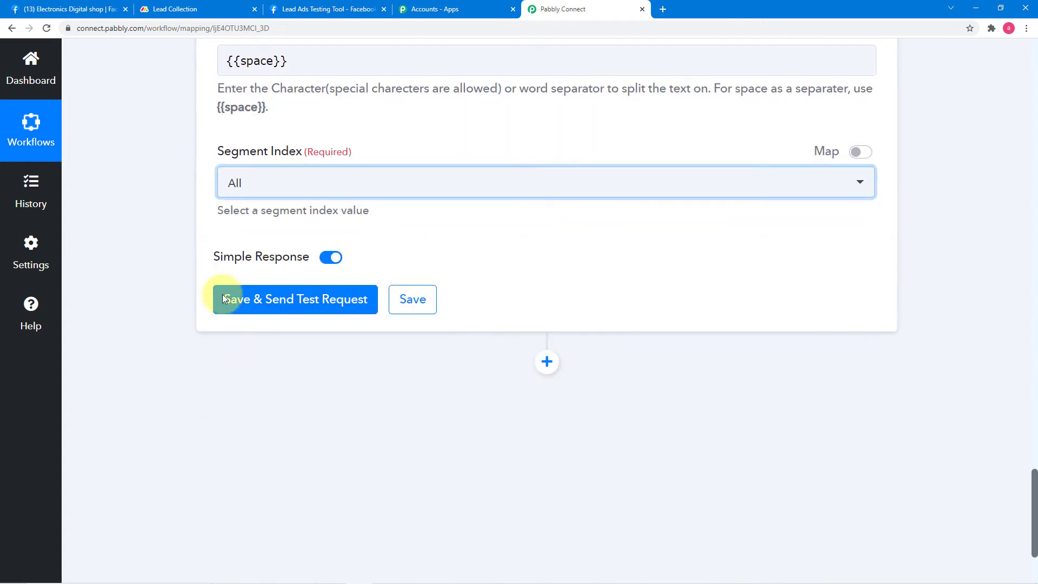
click(174, 222)
scroll(174, 222, down, 1)
scroll(174, 234, down, 1)
click(255, 200)
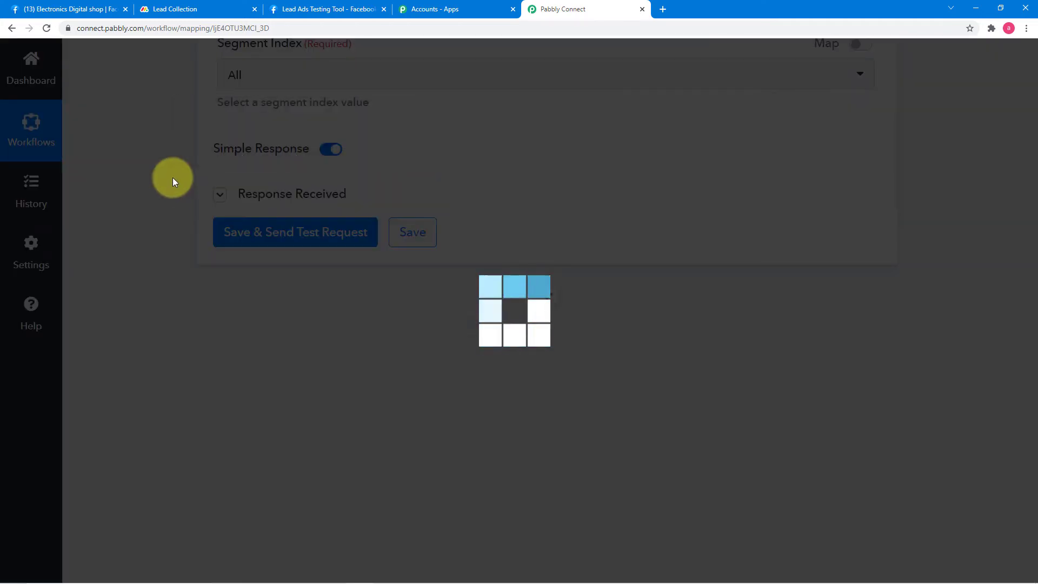
scroll(173, 178, up, 2)
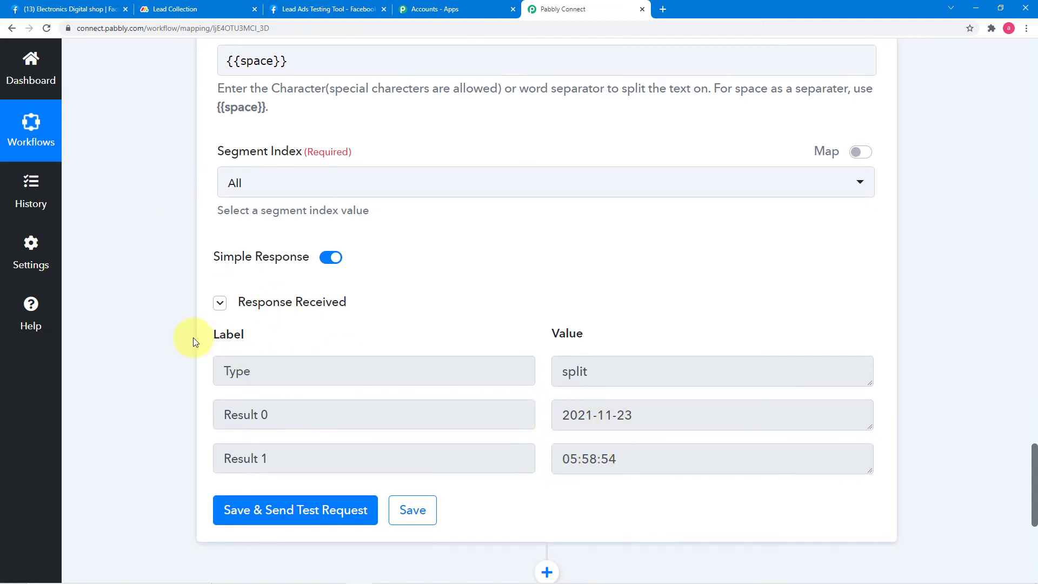
scroll(193, 338, down, 4)
scroll(598, 315, up, 2)
scroll(598, 315, down, 2)
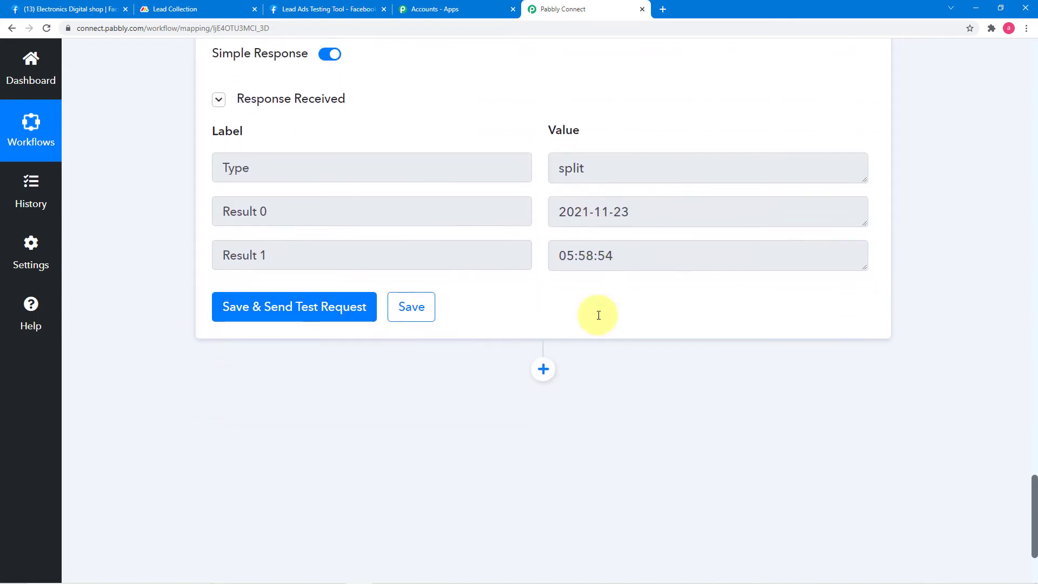
Step: Add a fourth workflow step using Monday.com with the Create Item (Beta) action event
scroll(598, 316, down, 3)
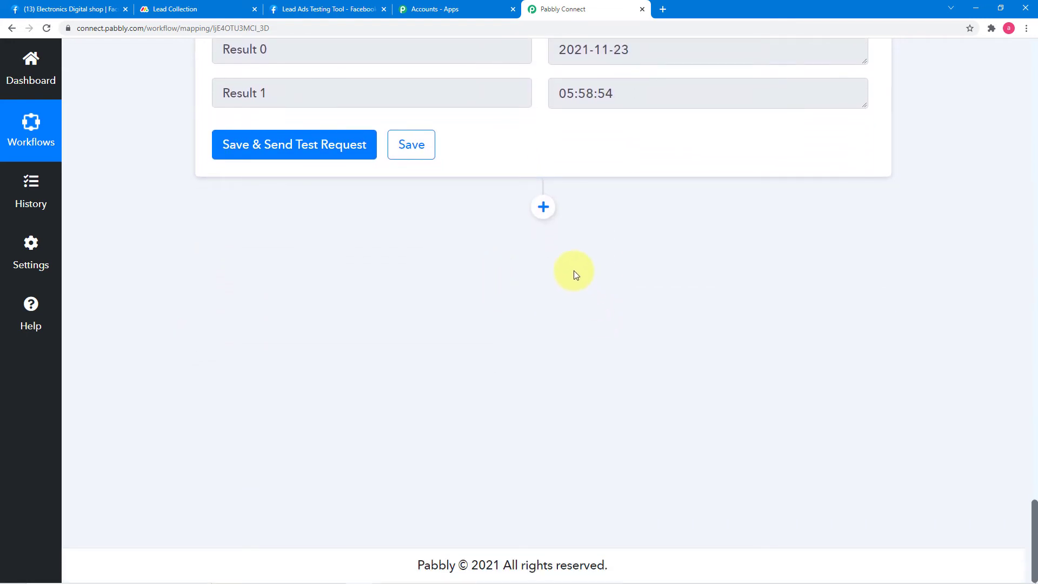
click(543, 207)
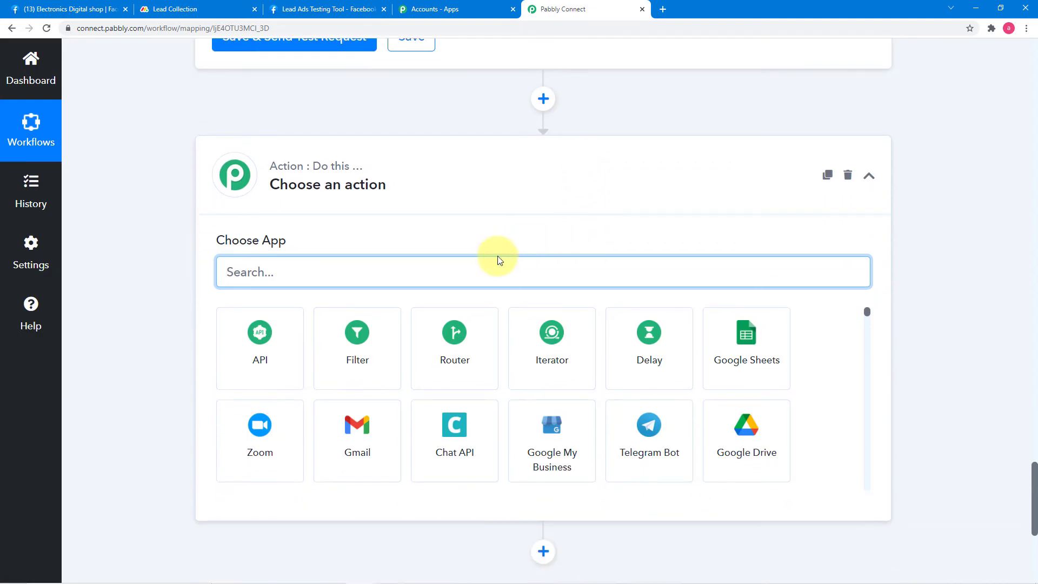
text(mon)
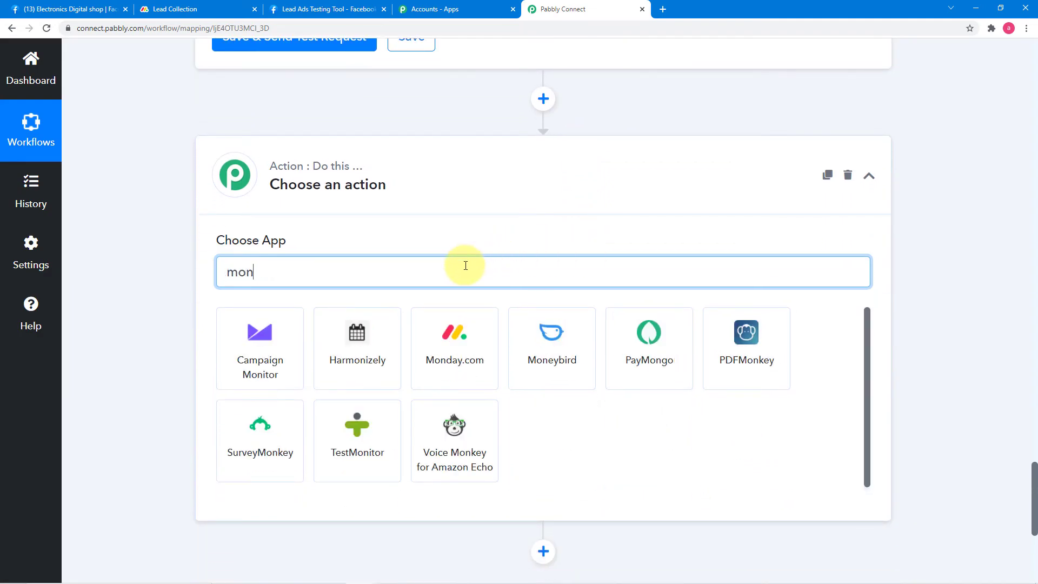
click(454, 369)
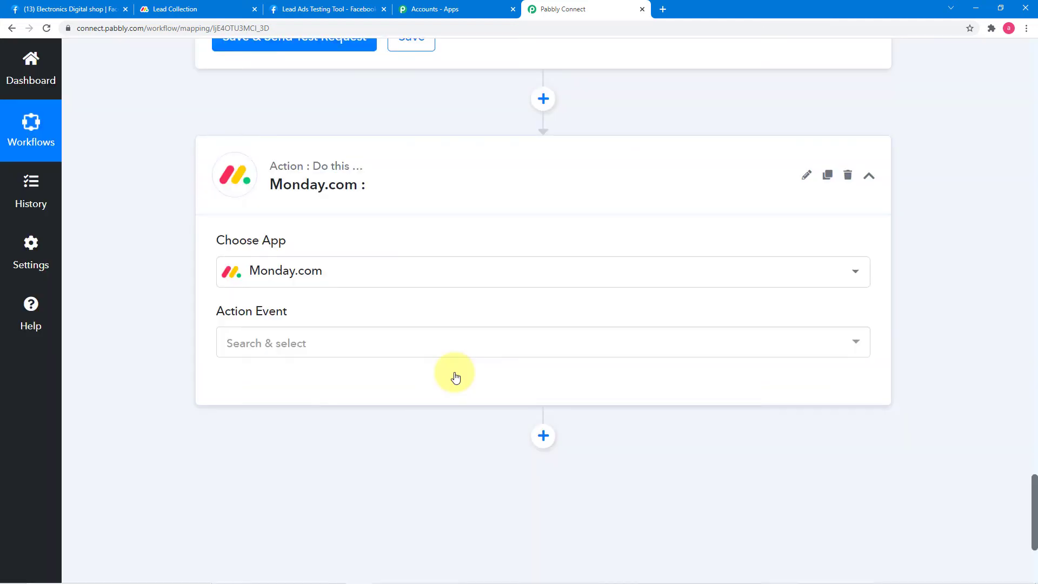
scroll(454, 373, down, 1)
click(379, 300)
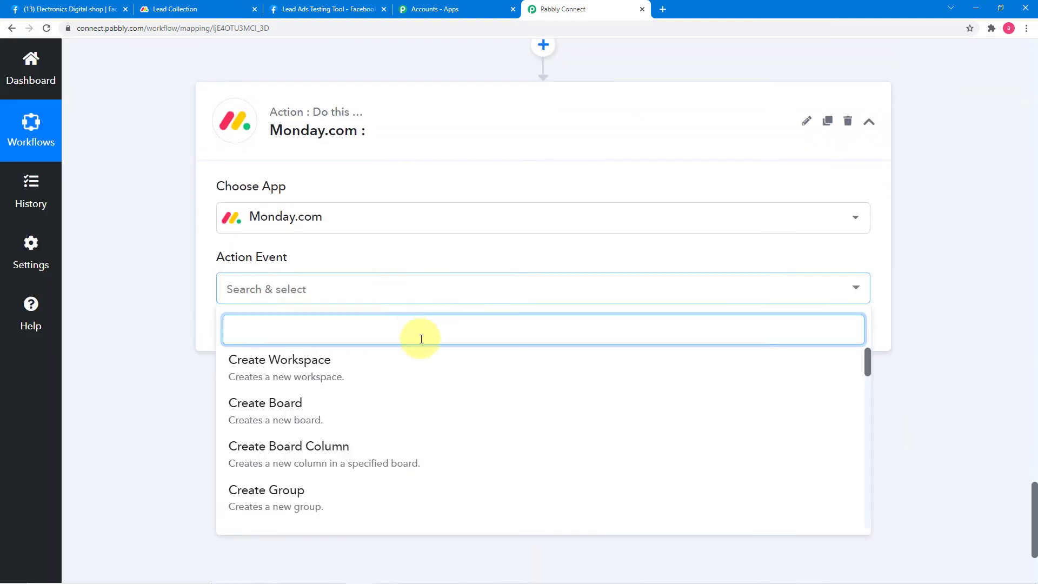
scroll(319, 424, down, 4)
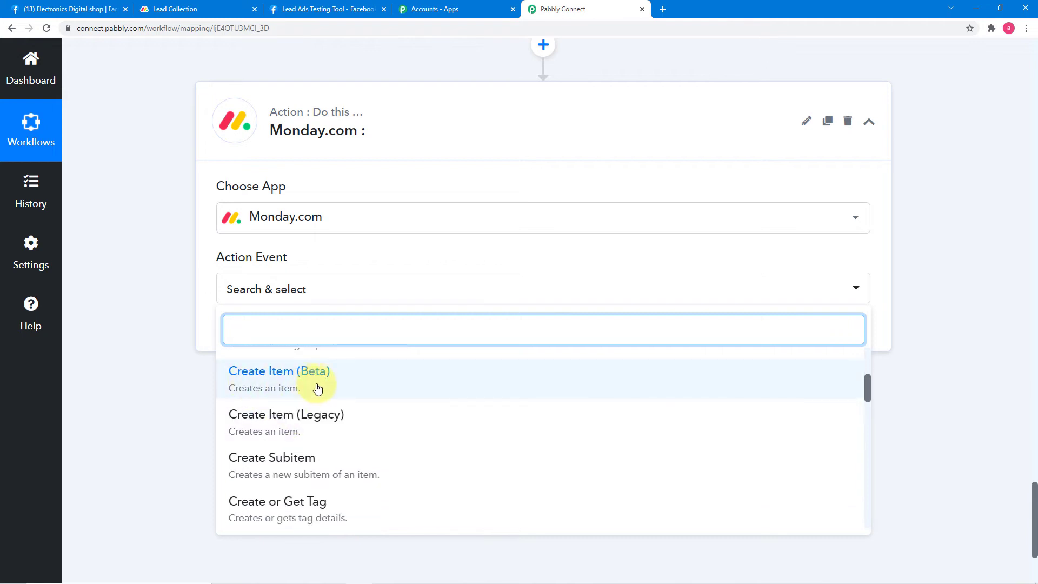
click(255, 381)
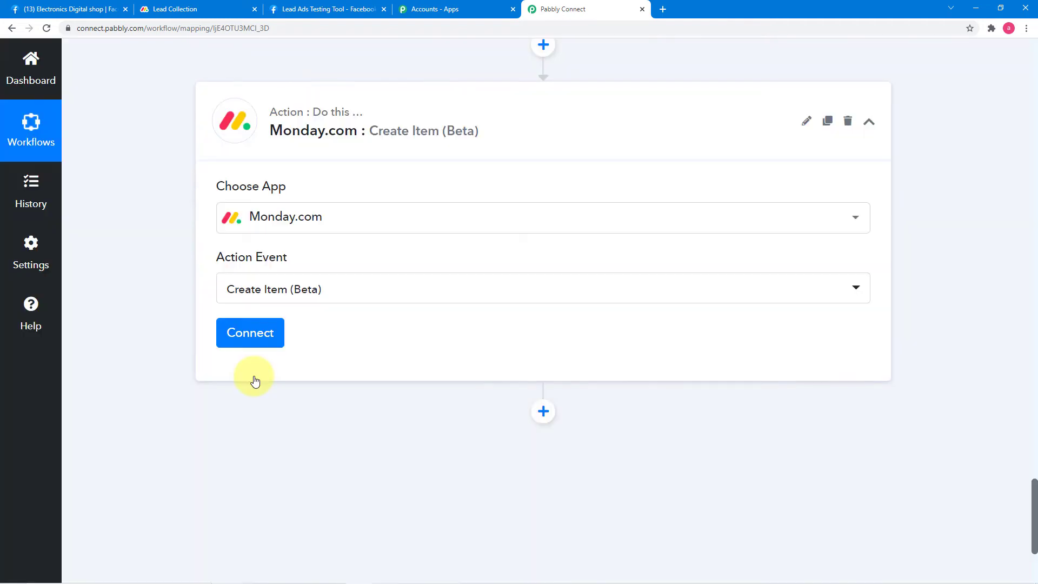
Step: Open the Monday.com connection setup for the Create Item step and choose to add a new connection
click(264, 346)
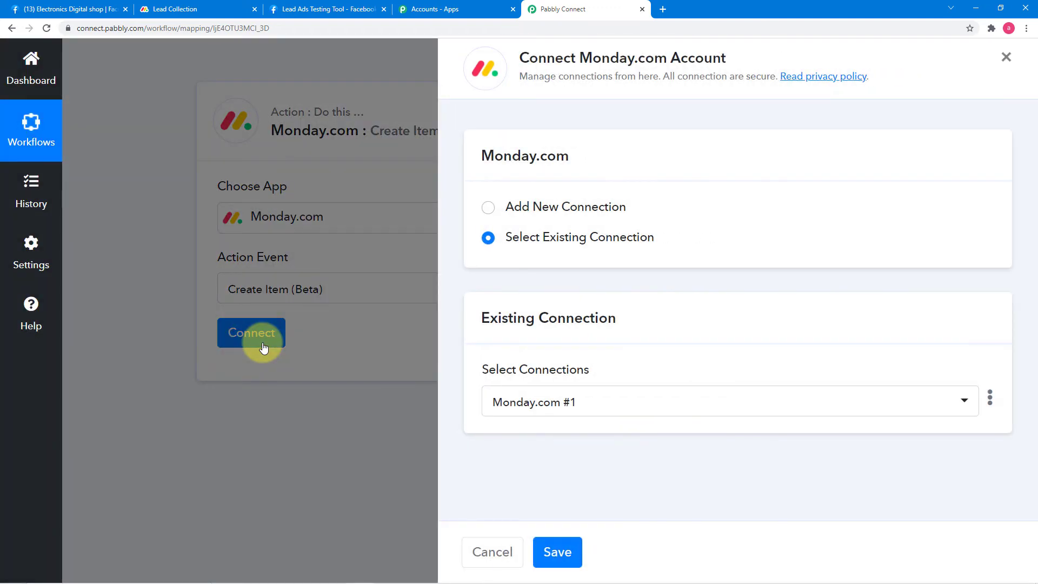
click(489, 207)
scroll(660, 303, down, 2)
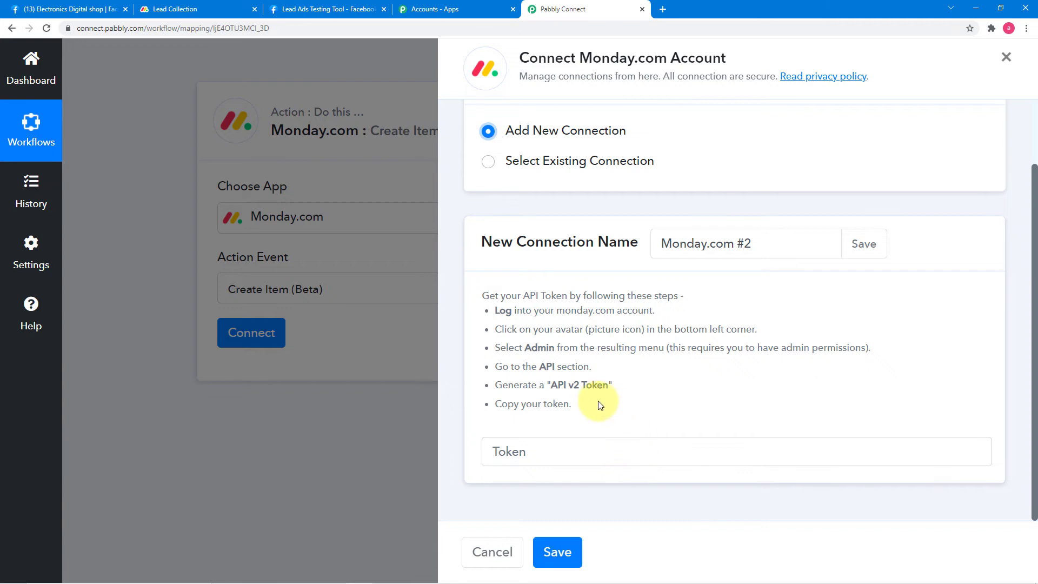
Step: Switch to Monday.com, open the API section of the account's Admin settings and copy the personal API v2 token
click(164, 10)
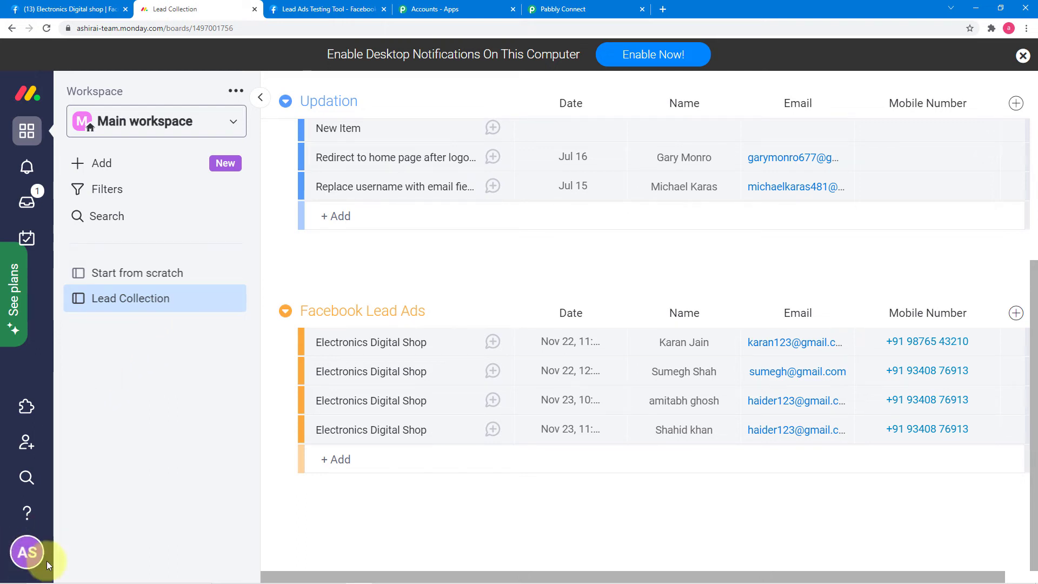
click(28, 555)
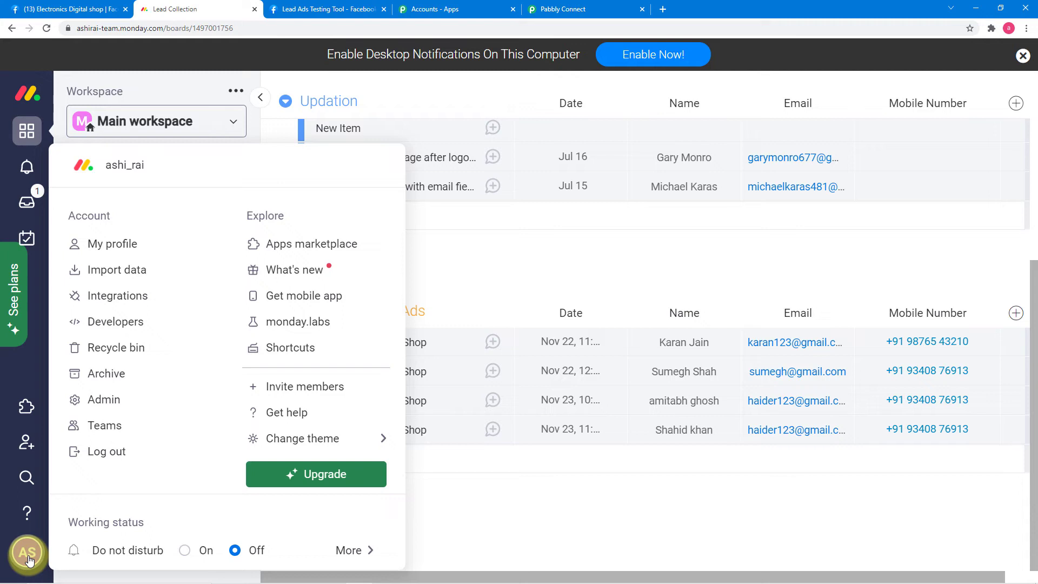
click(121, 404)
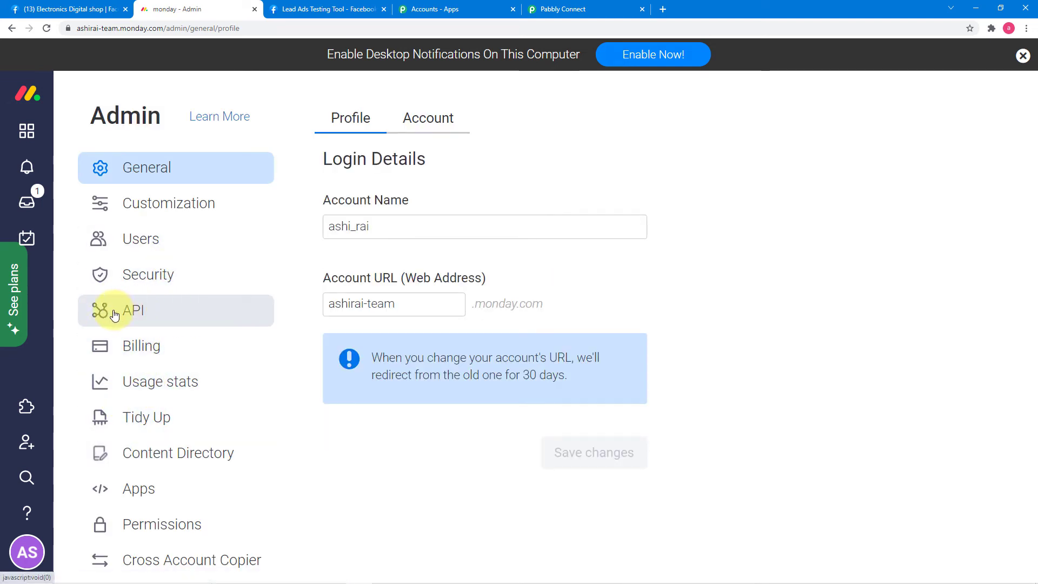
click(144, 316)
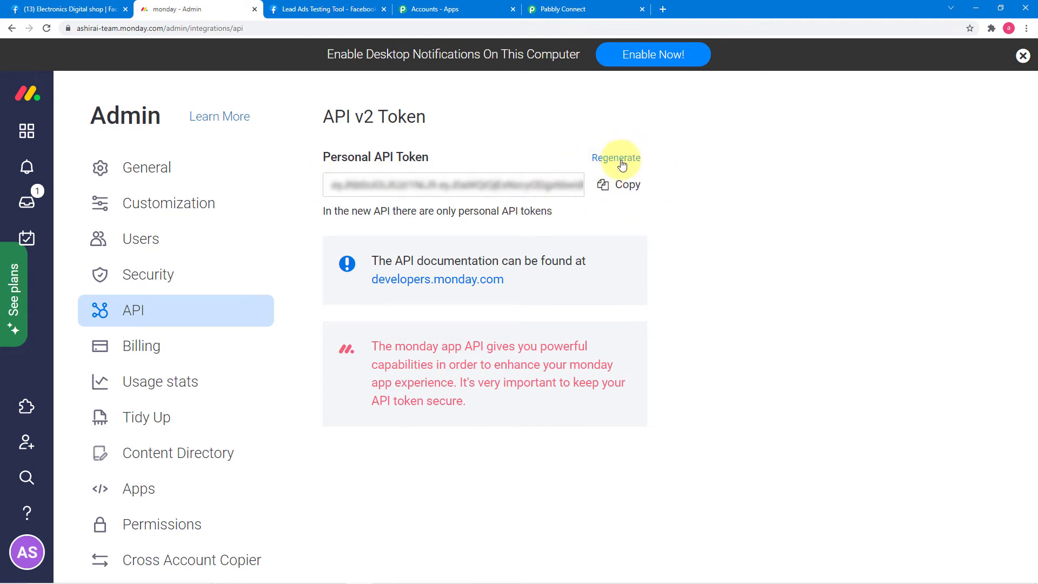
click(618, 194)
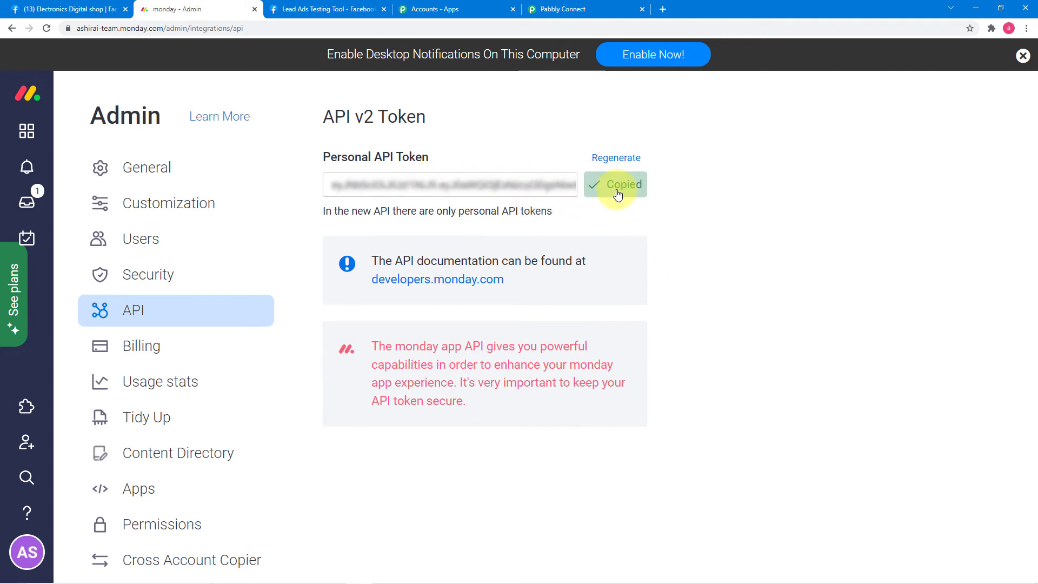
Step: Return to Pabbly Connect, paste the API token into the new connection's Token field and save the connection
click(614, 9)
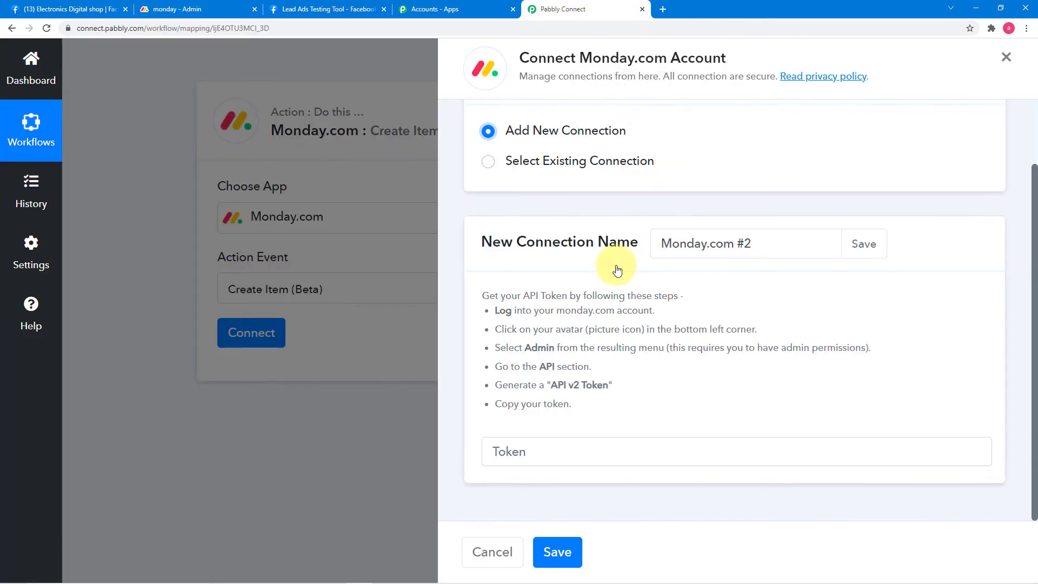
right_click(521, 450)
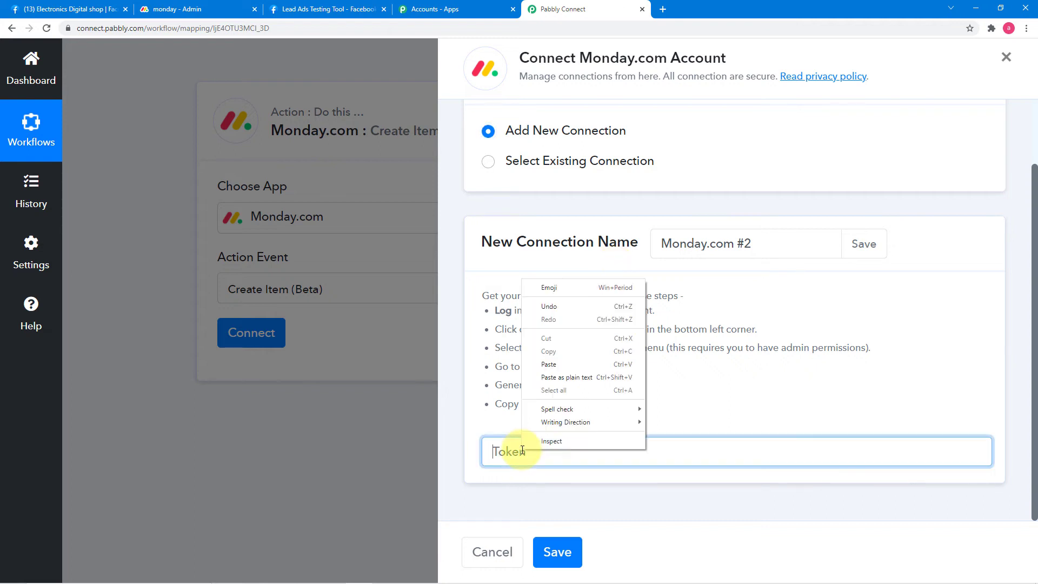
click(545, 364)
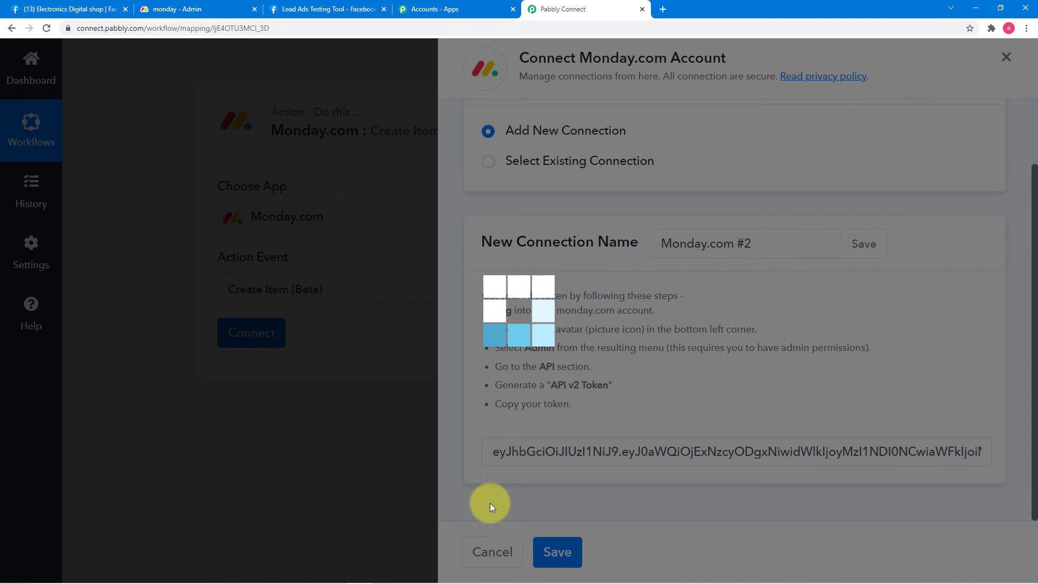
click(557, 551)
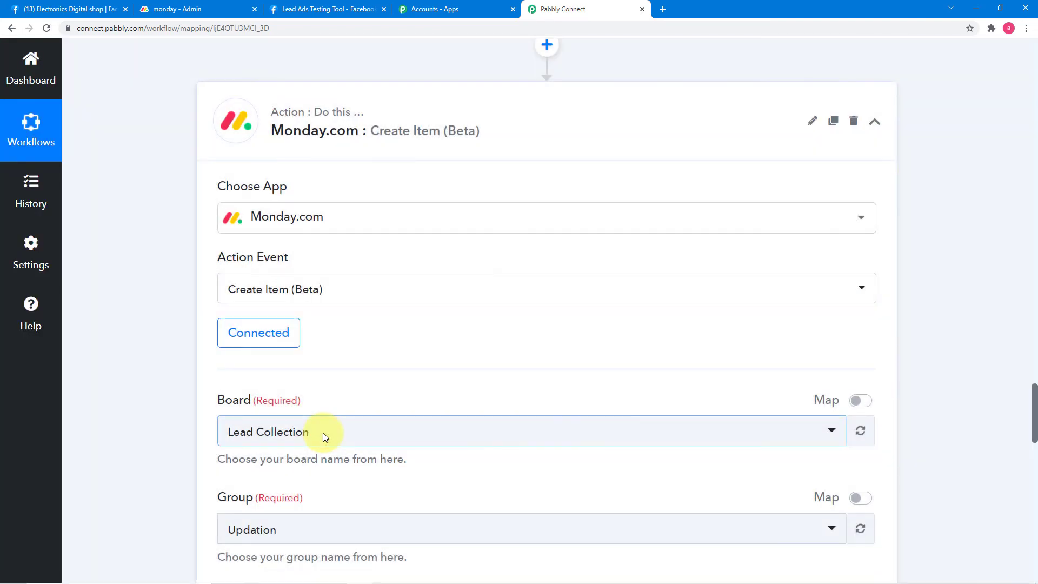
Step: Open the Board choices of the Create Item step and examine the Lead Collection board's groups in Monday.com
scroll(204, 330, down, 2)
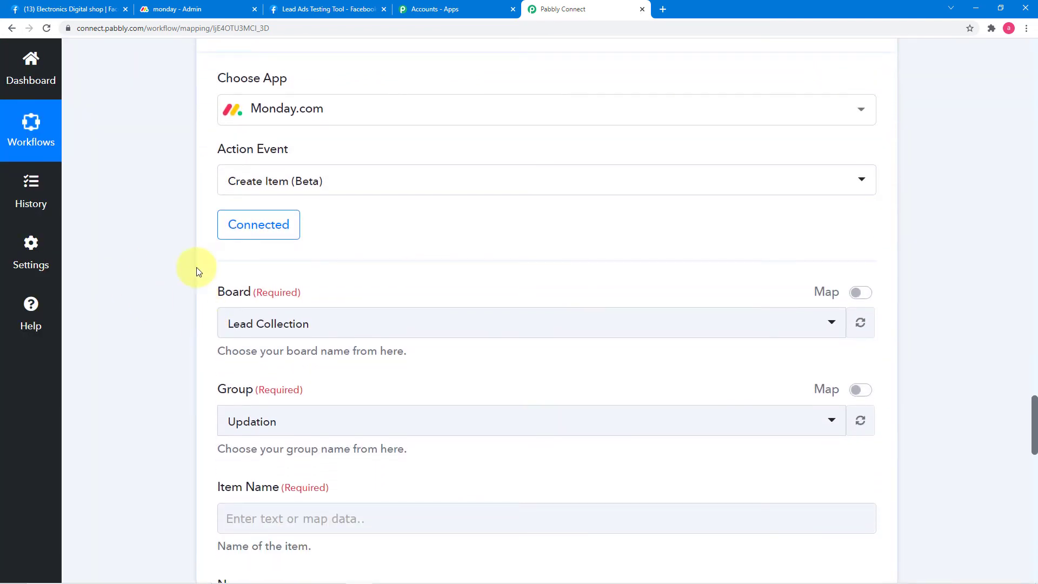
scroll(341, 271, down, 3)
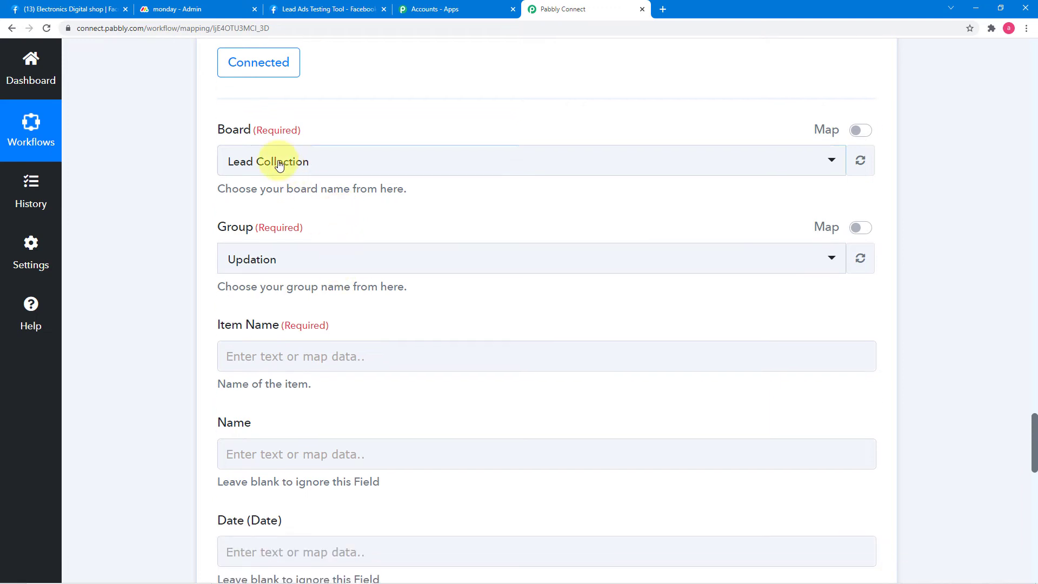
click(428, 164)
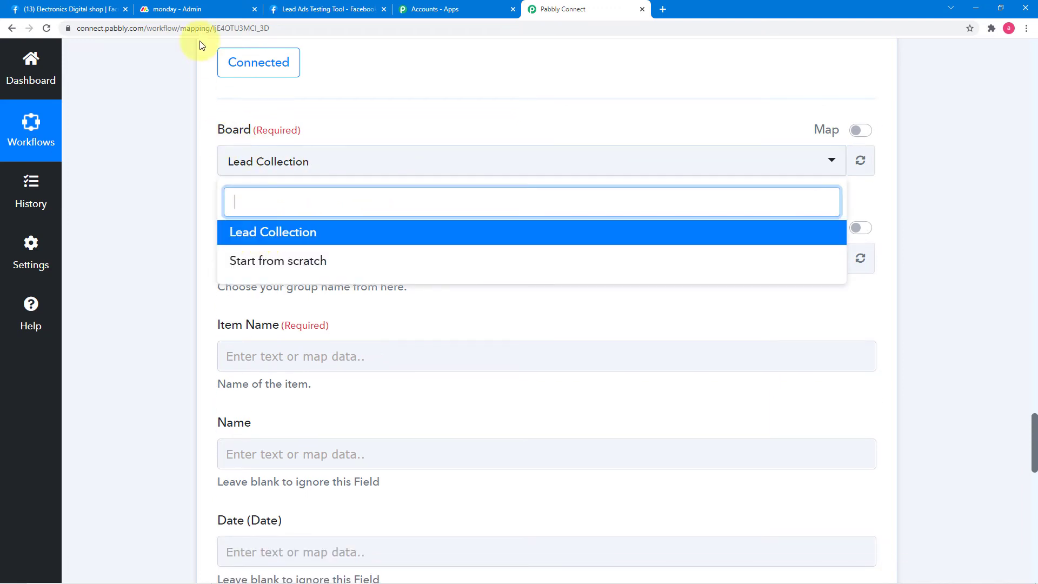
click(184, 11)
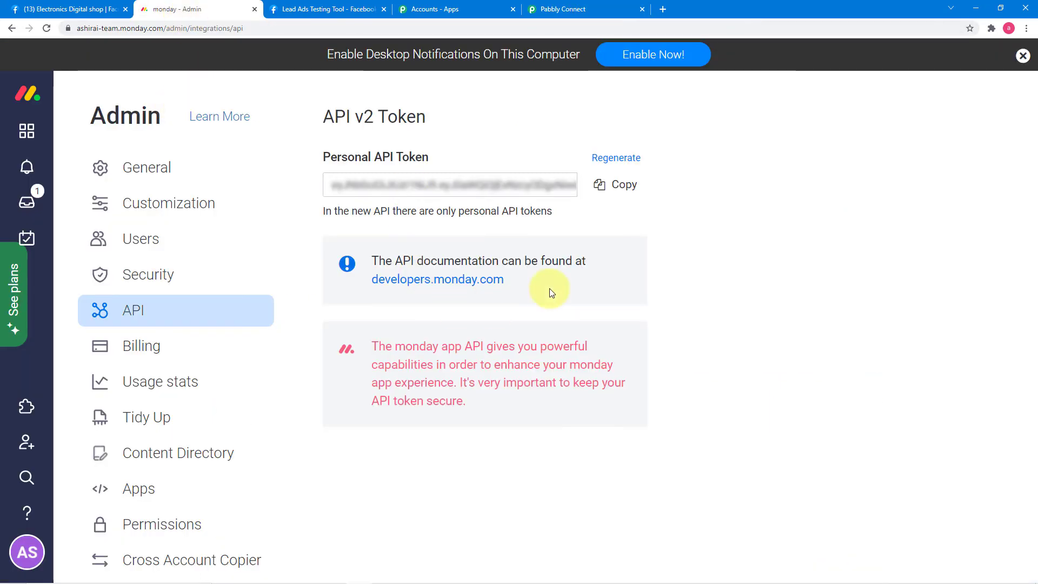
click(1022, 55)
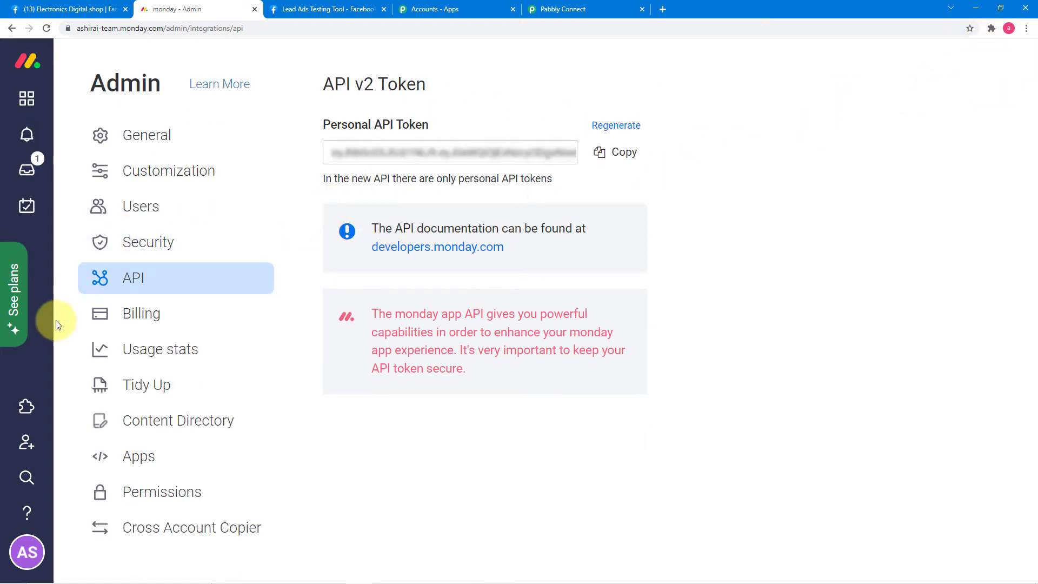
click(26, 551)
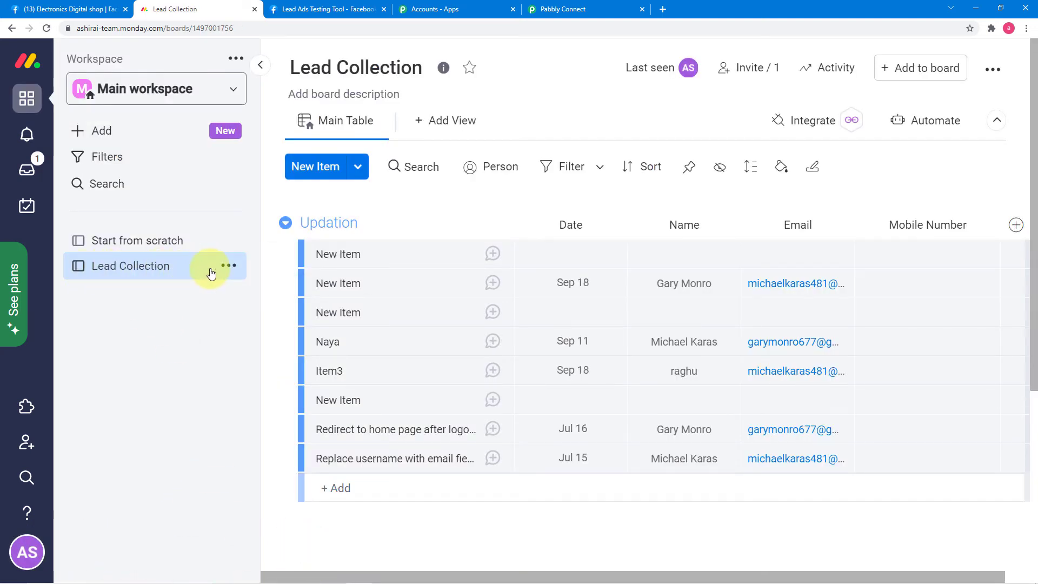
scroll(356, 301, down, 5)
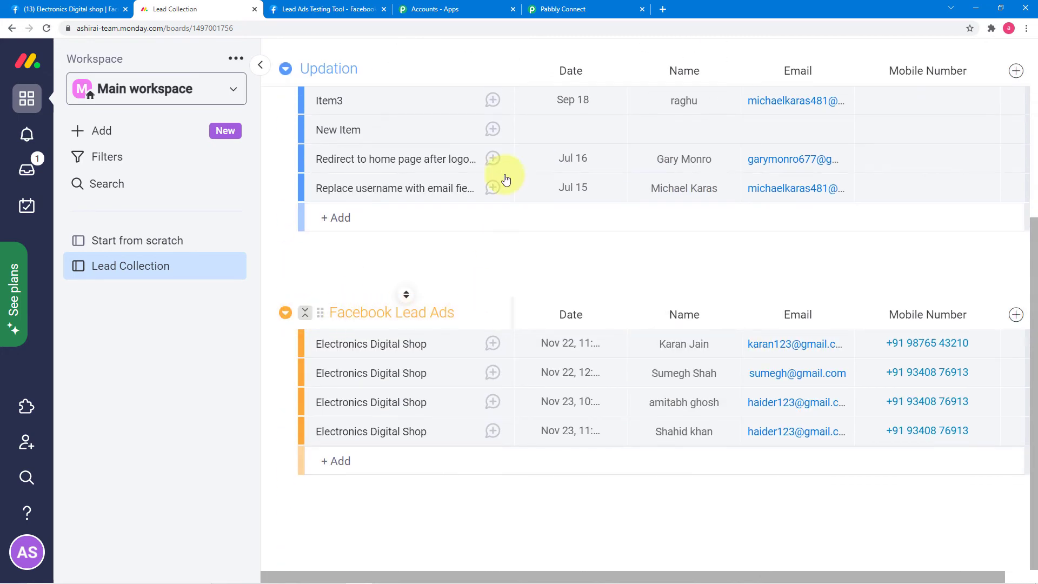
Step: Back in Pabbly Connect, set the Board to Lead Collection and the Group to Facebook Lead Ads
click(579, 10)
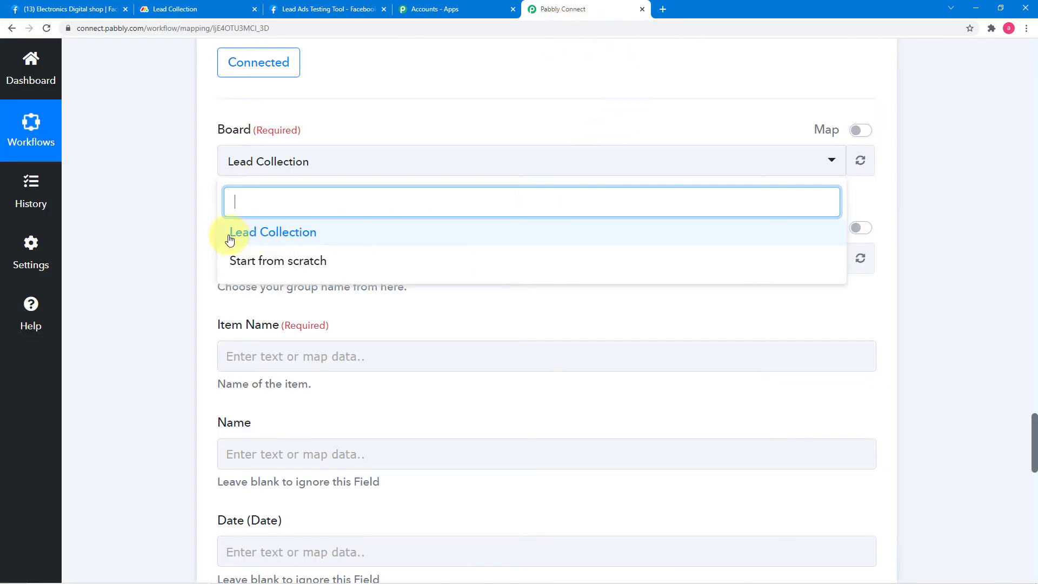
click(250, 233)
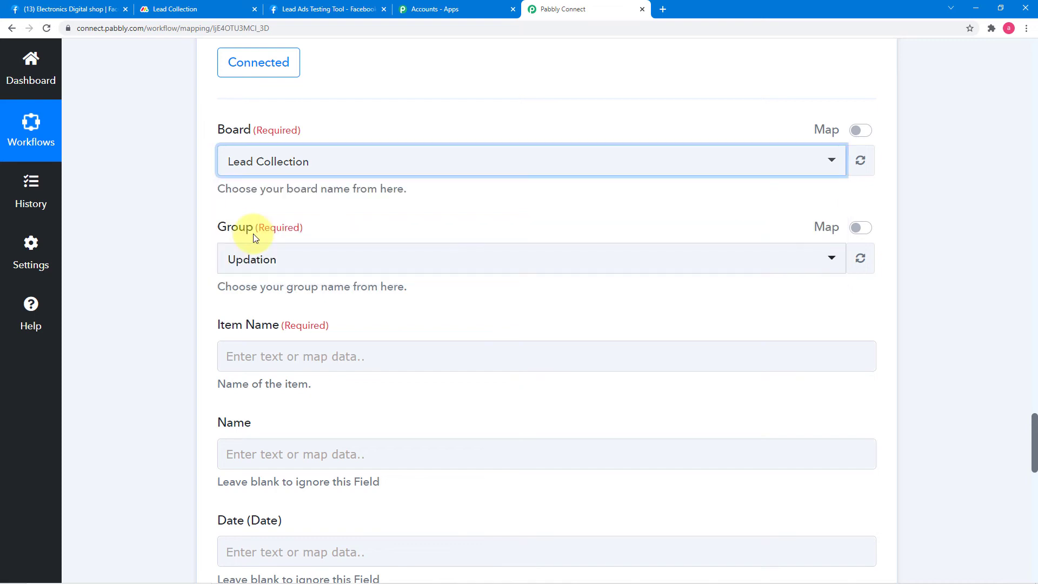
click(303, 260)
click(259, 359)
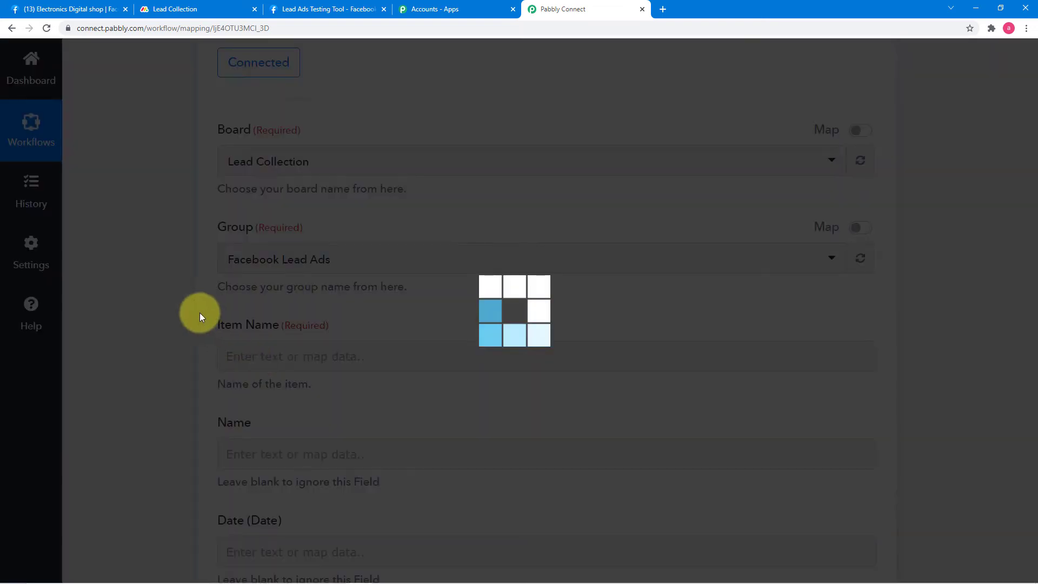
Step: Look through the available Facebook lead data and enter "Electronics digital shop" as the Item Name
click(323, 204)
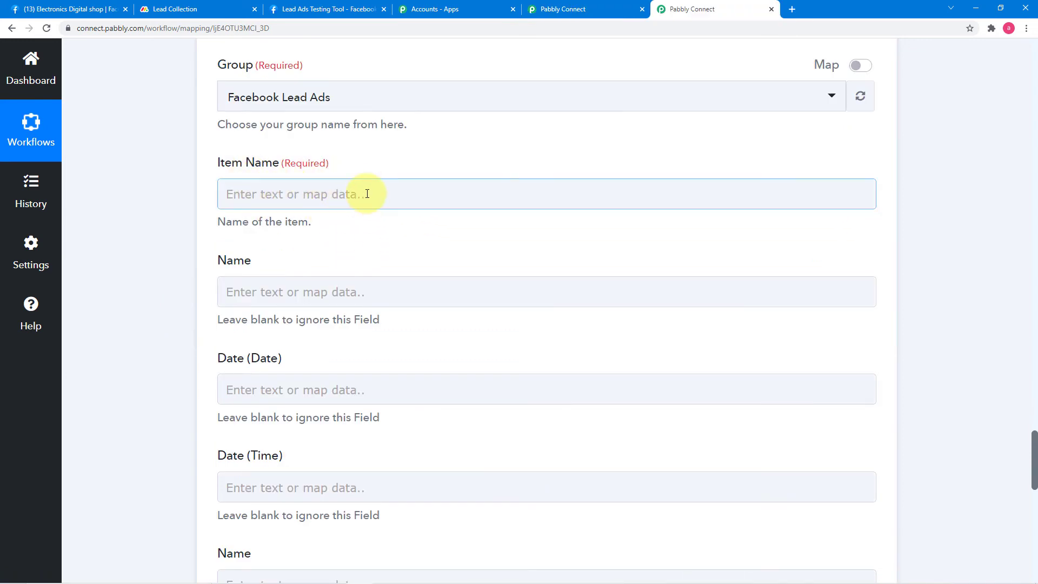
scroll(371, 243, down, 2)
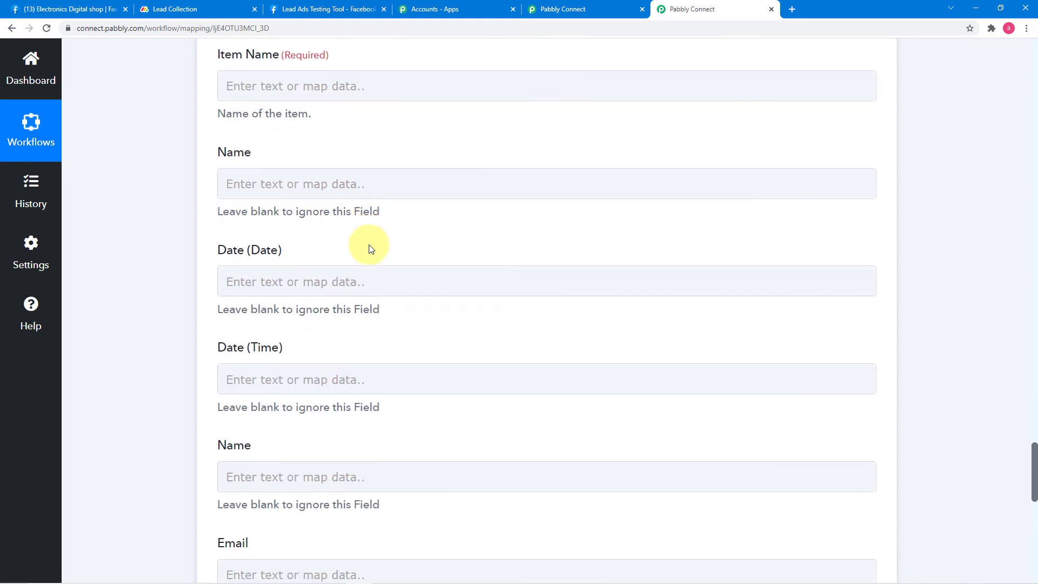
scroll(371, 249, up, 1)
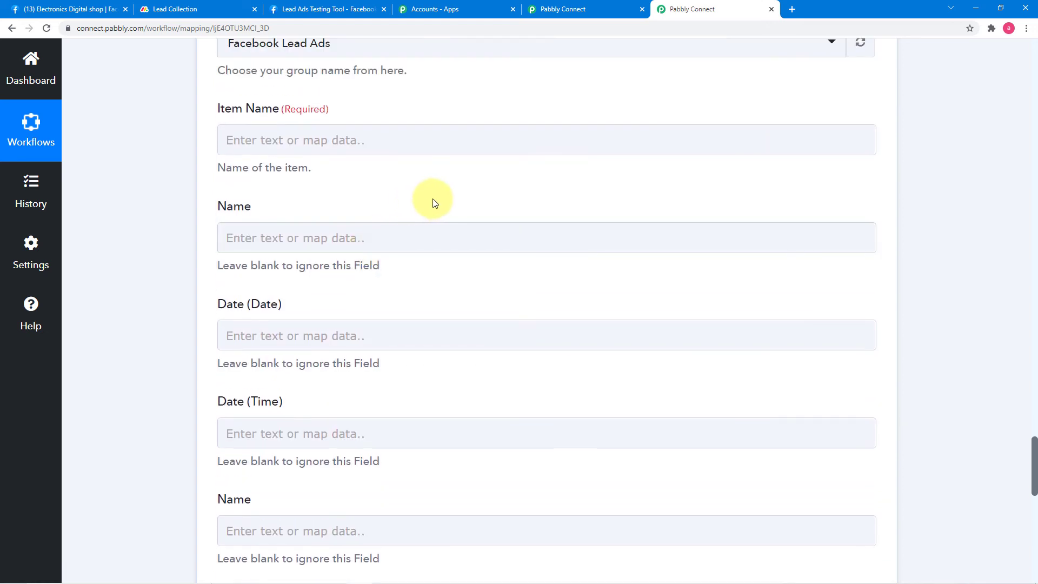
click(405, 143)
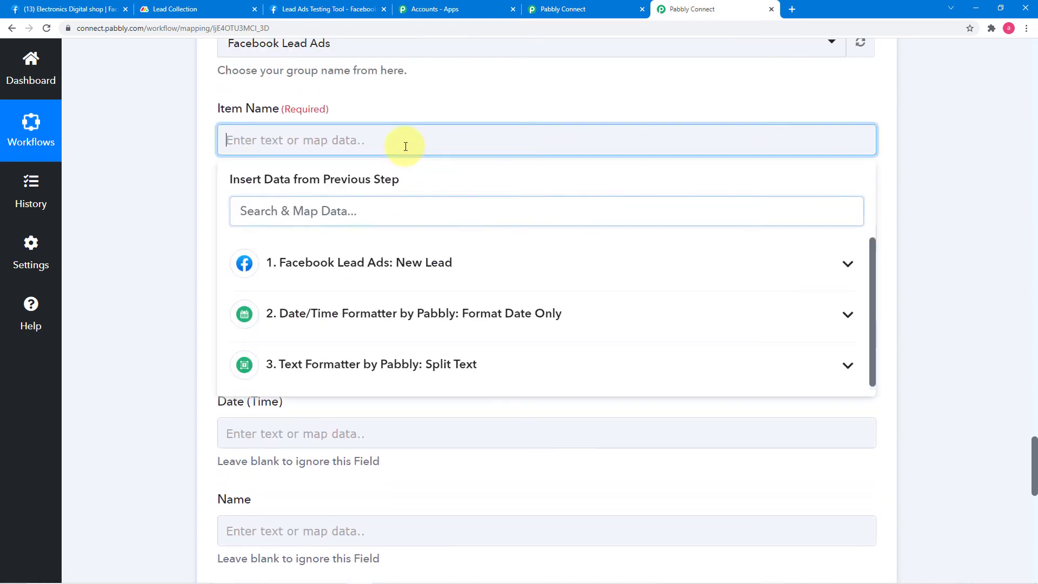
click(393, 247)
scroll(374, 384, down, 2)
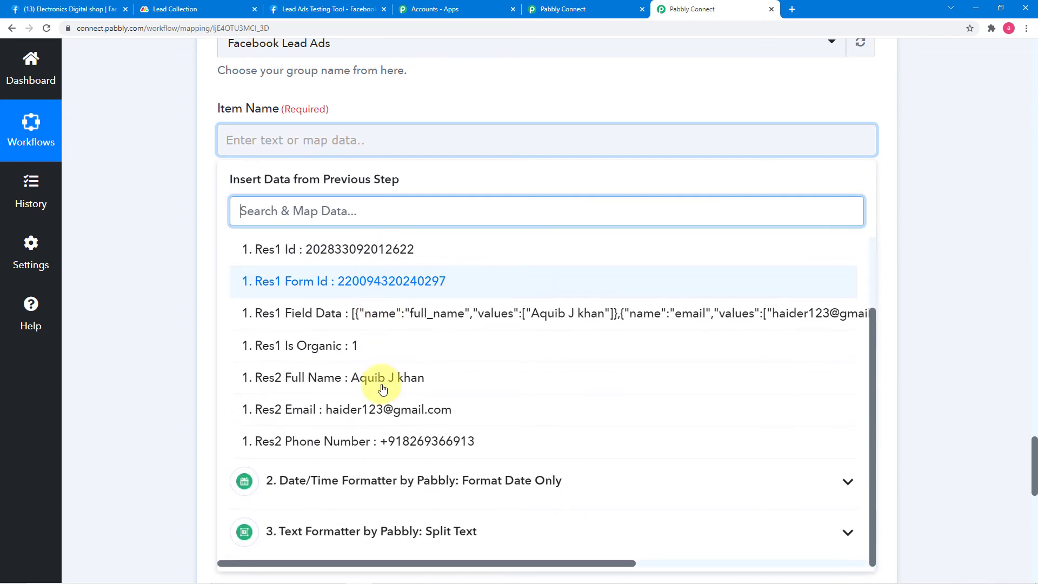
scroll(383, 389, up, 3)
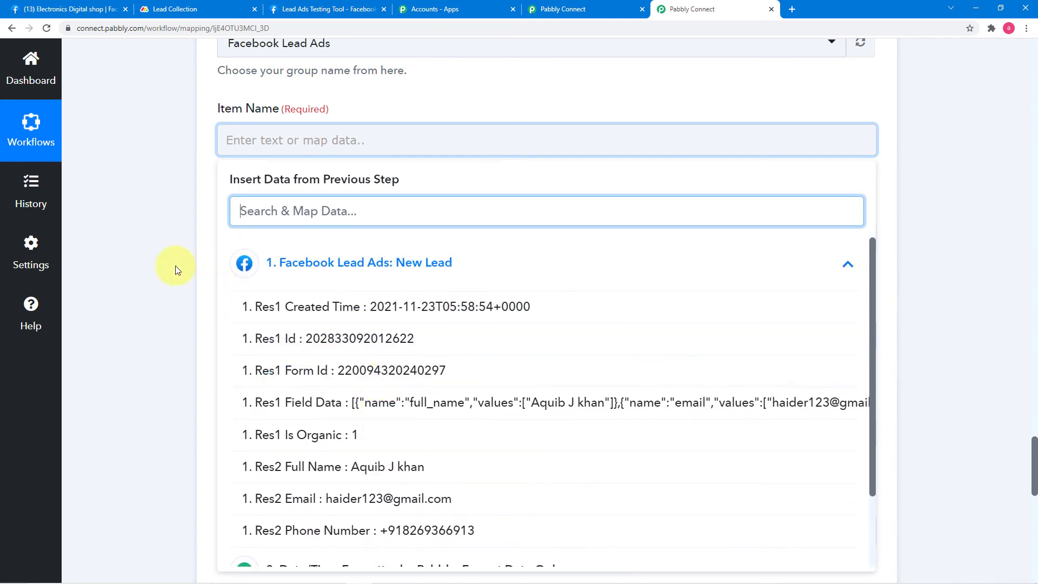
click(175, 265)
click(335, 145)
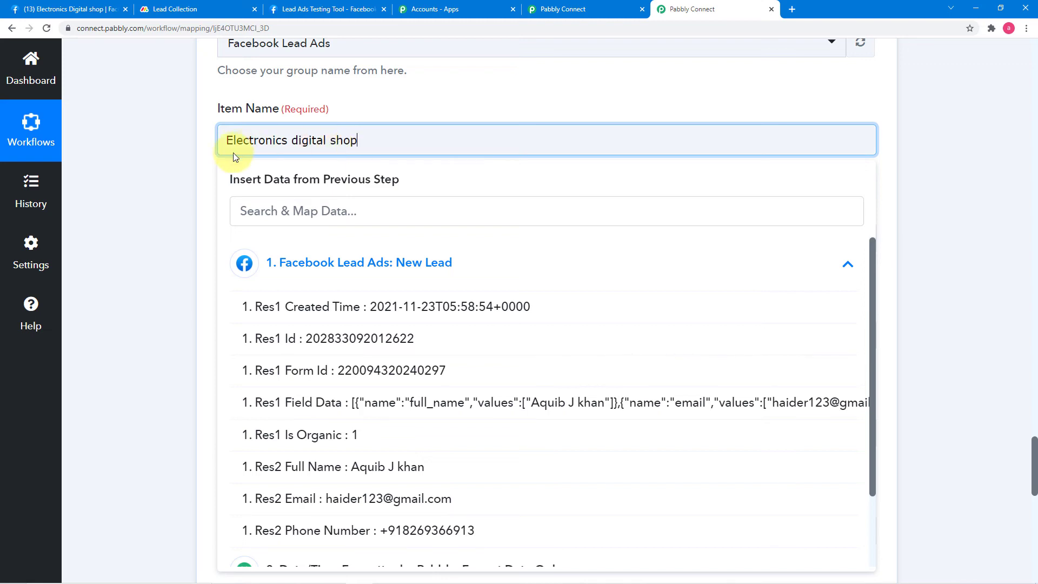
click(213, 167)
scroll(213, 167, down, 2)
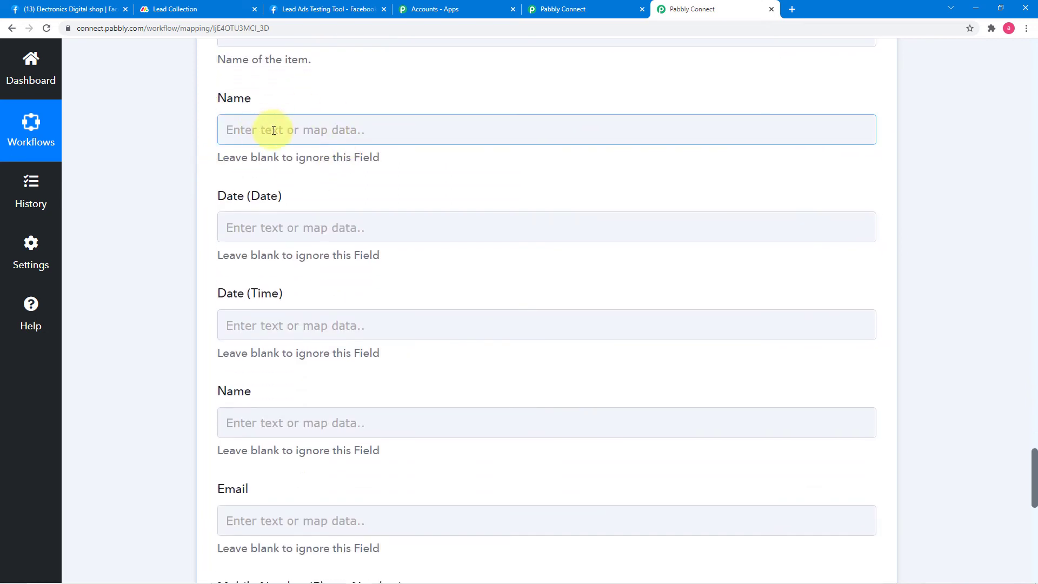
Step: Map the first Name field to Res2 Full Name from the Facebook Lead Ads: New Lead step
click(404, 126)
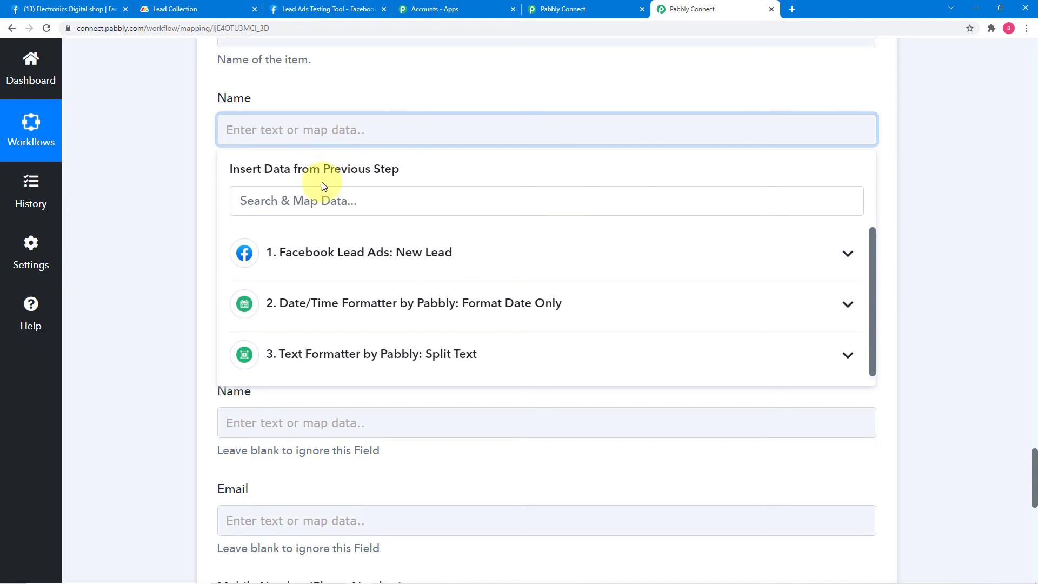
click(401, 270)
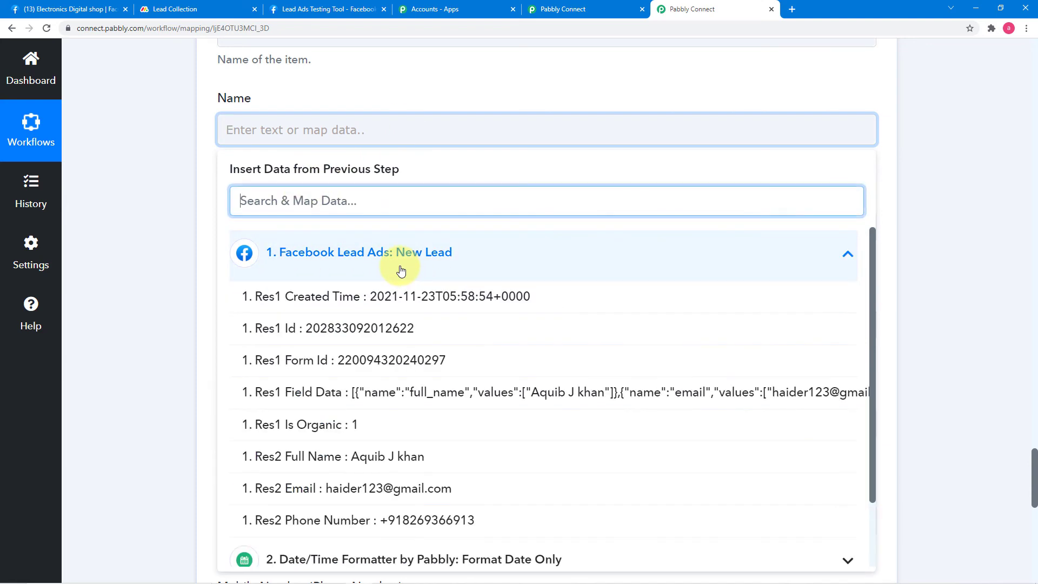
click(411, 462)
click(187, 325)
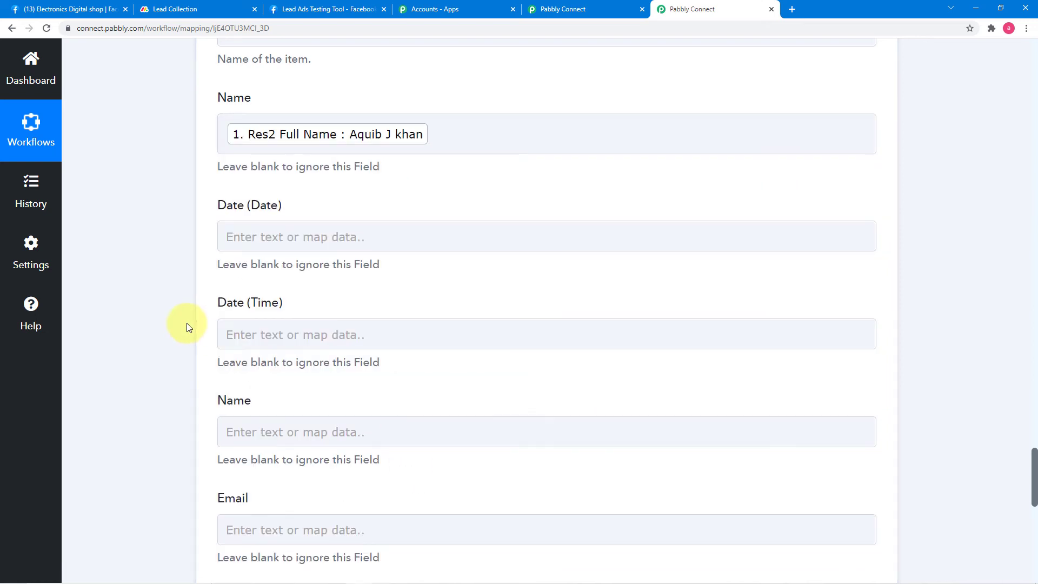
Step: Map the Date (Date) field to Result 0 from the Text Formatter: Split Text step
scroll(187, 324, down, 2)
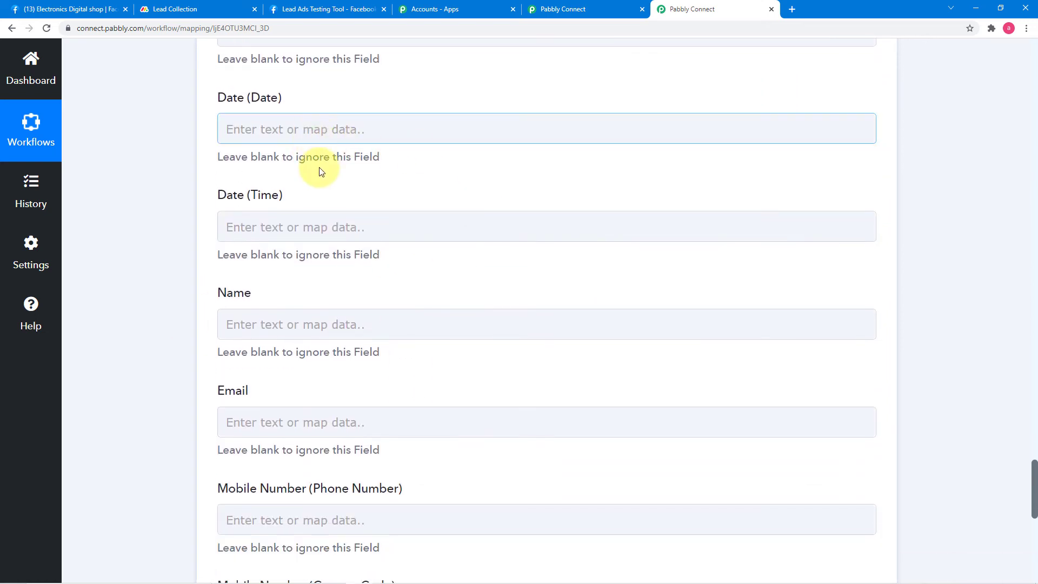
scroll(325, 173, up, 15)
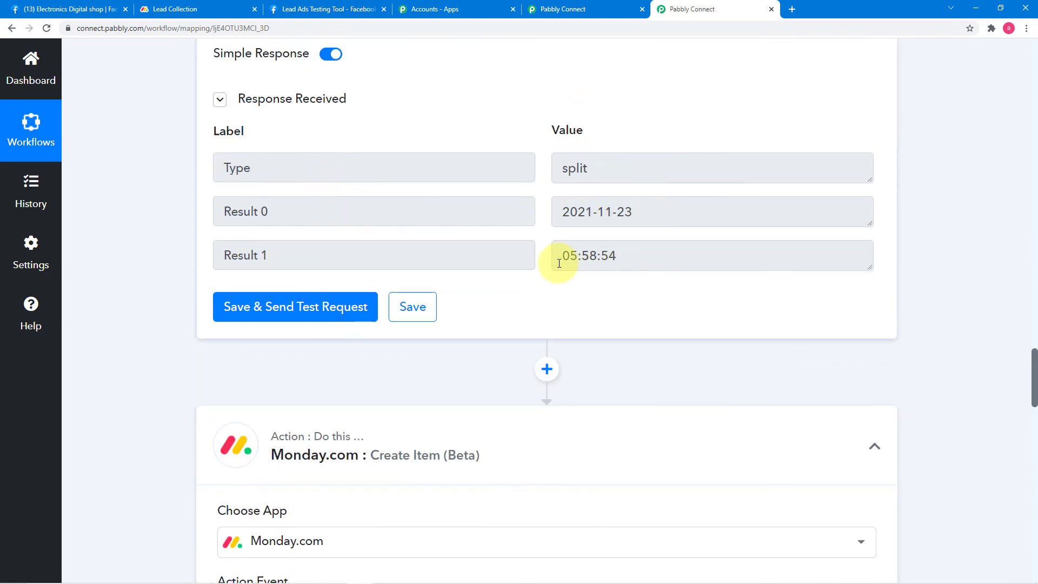
scroll(146, 260, down, 2)
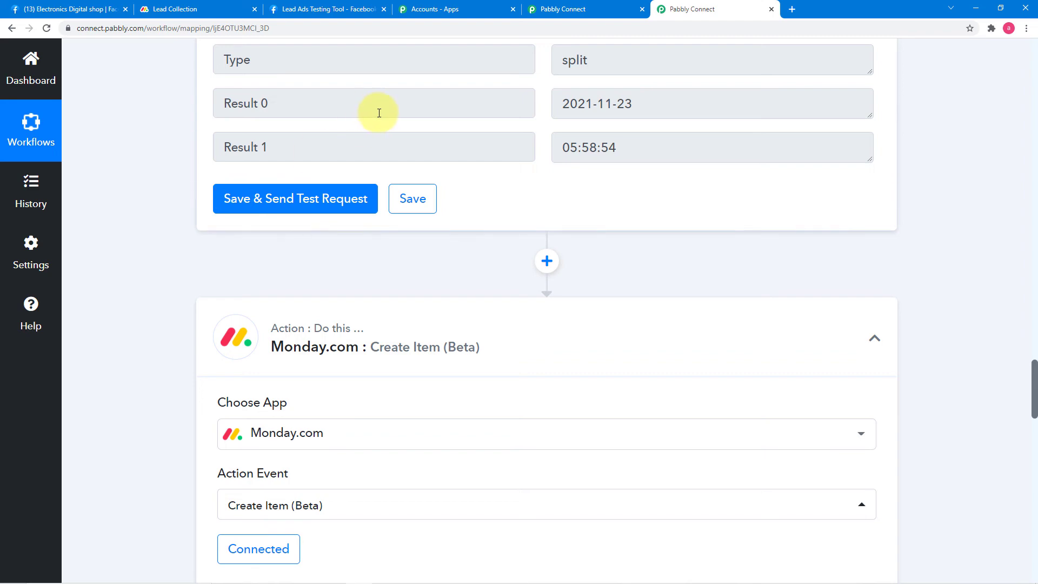
scroll(227, 313, down, 10)
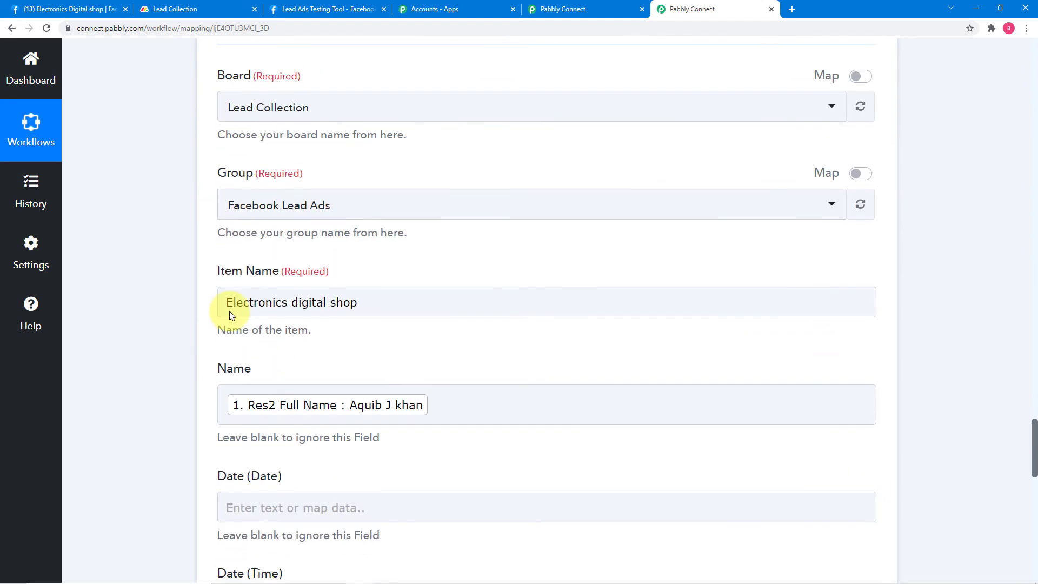
scroll(231, 314, down, 5)
click(311, 244)
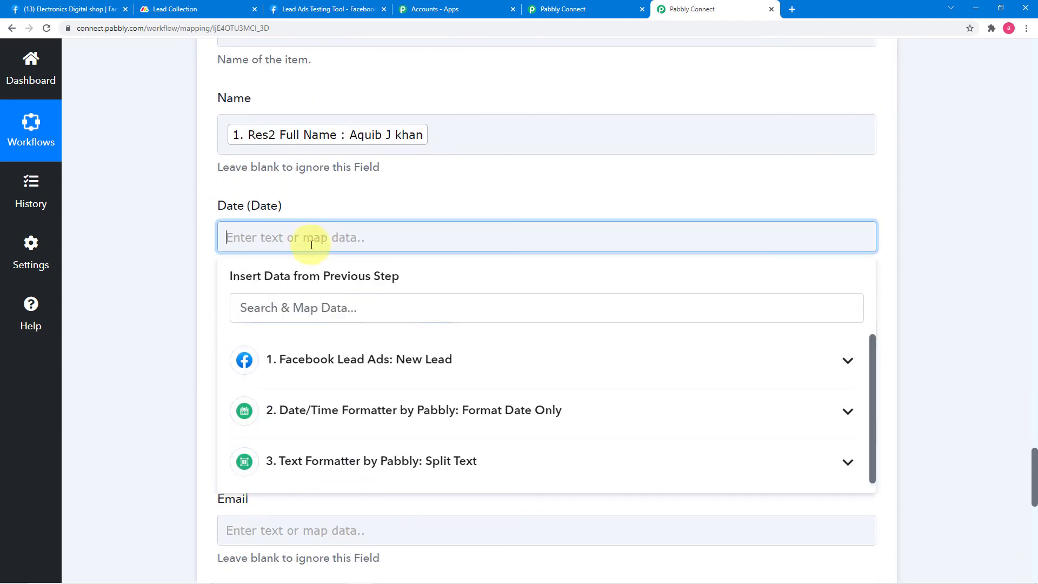
scroll(319, 270, down, 2)
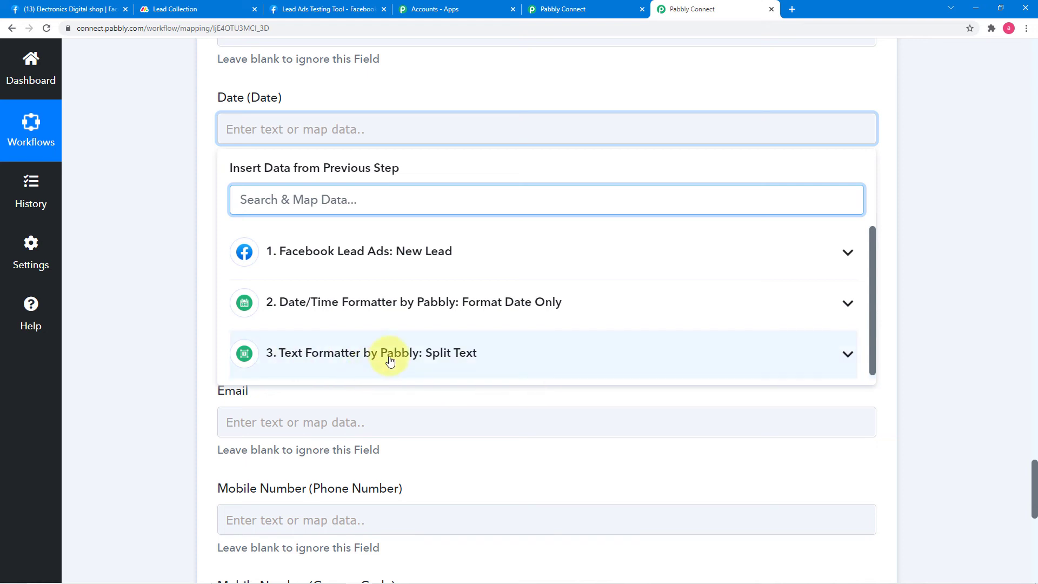
click(389, 360)
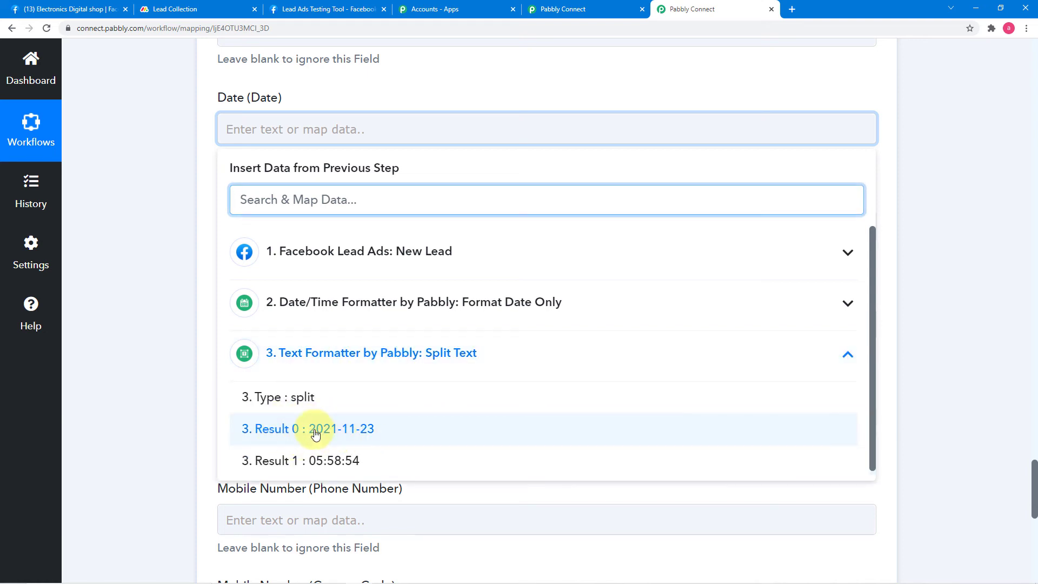
click(344, 429)
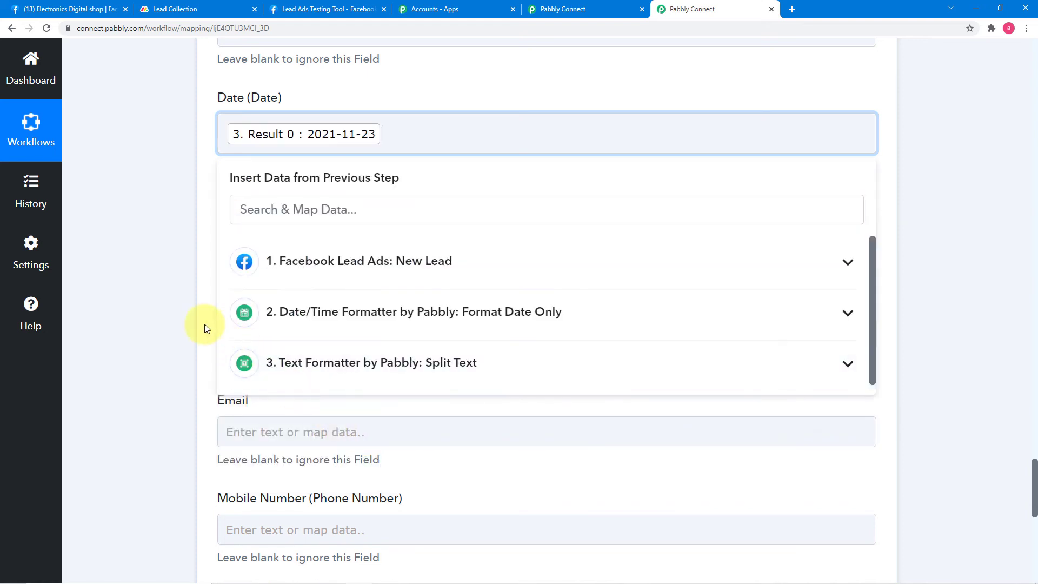
click(204, 324)
Step: Map the Date (Time) field to Result 1 from the Text Formatter: Split Text step
scroll(430, 116, down, 2)
click(417, 130)
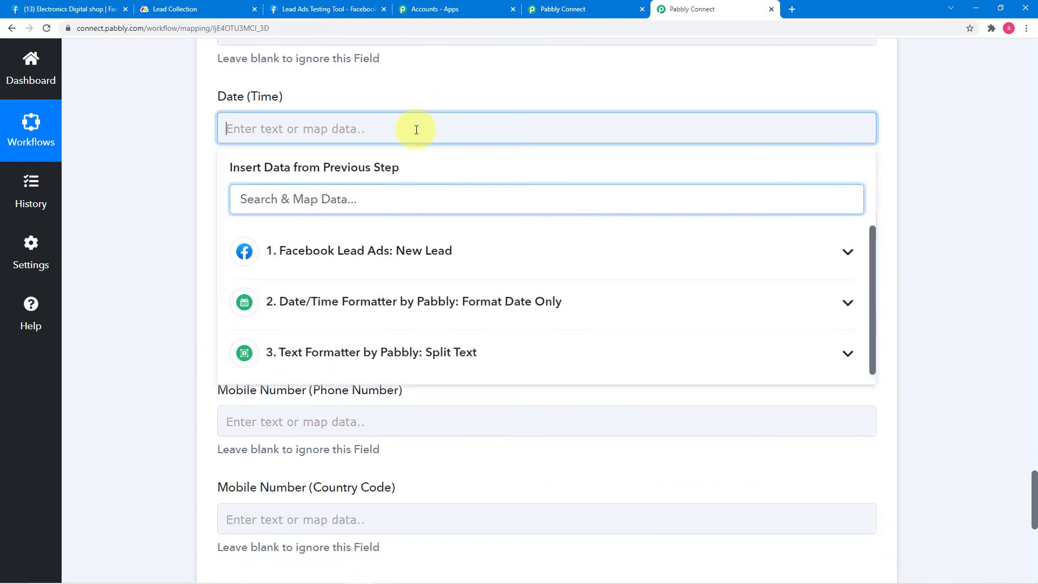
click(324, 352)
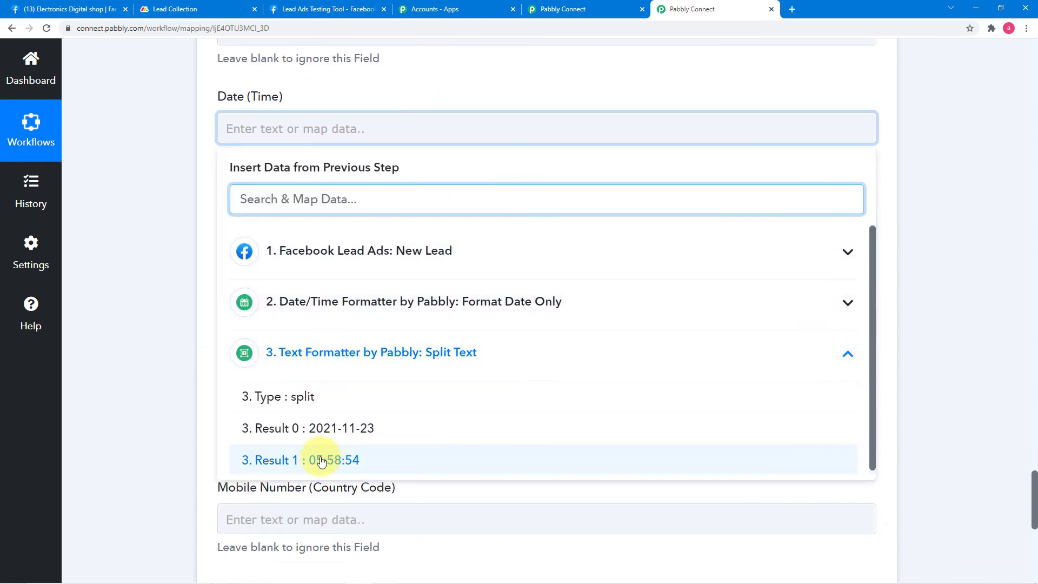
click(327, 460)
click(131, 314)
Step: Map the second Name field, below Date (Time), to Res2 Full Name from the Facebook Lead Ads: New Lead step
scroll(131, 317, down, 1)
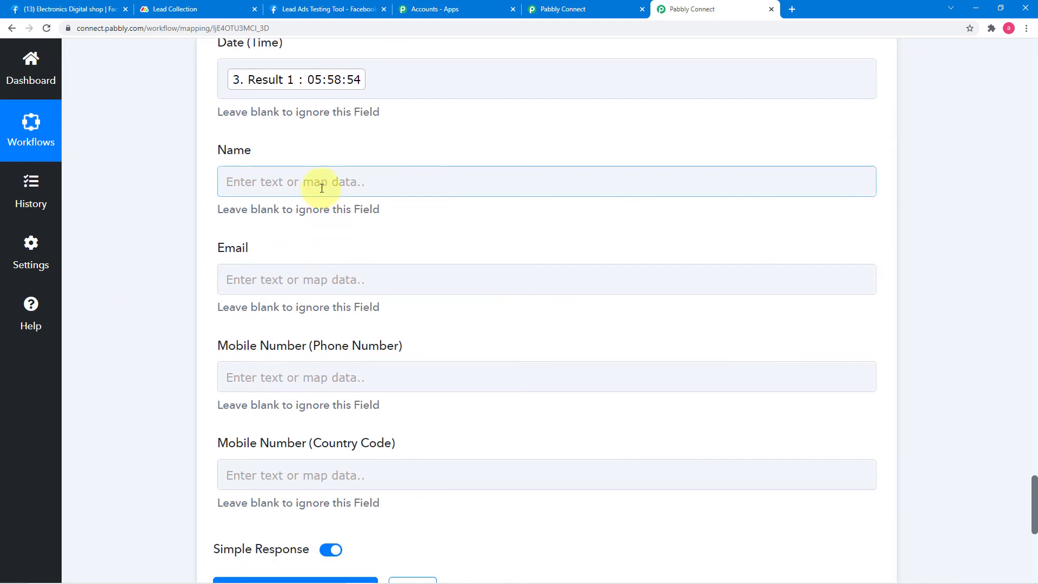
click(322, 187)
click(305, 304)
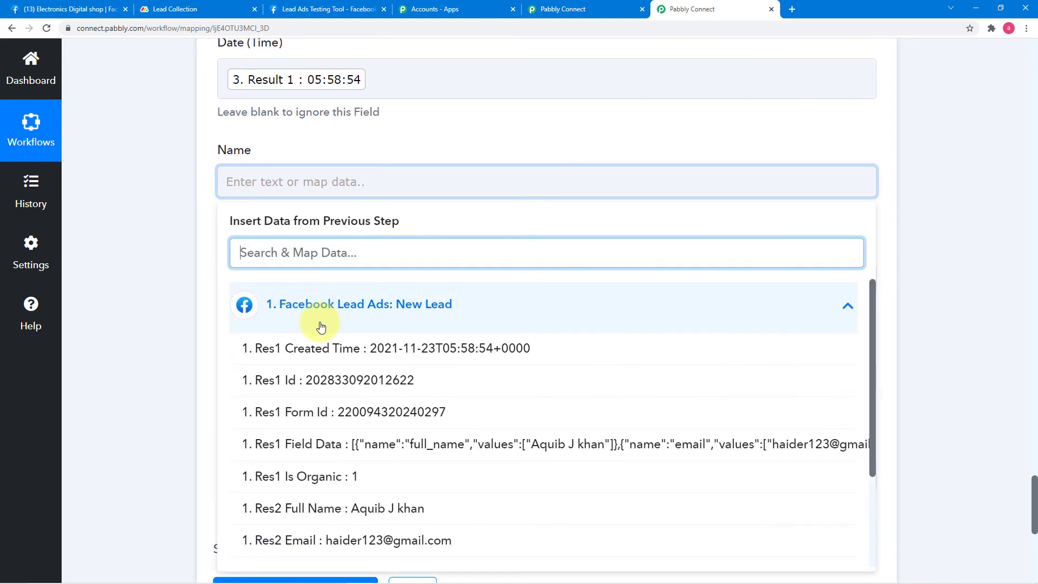
click(407, 497)
click(181, 362)
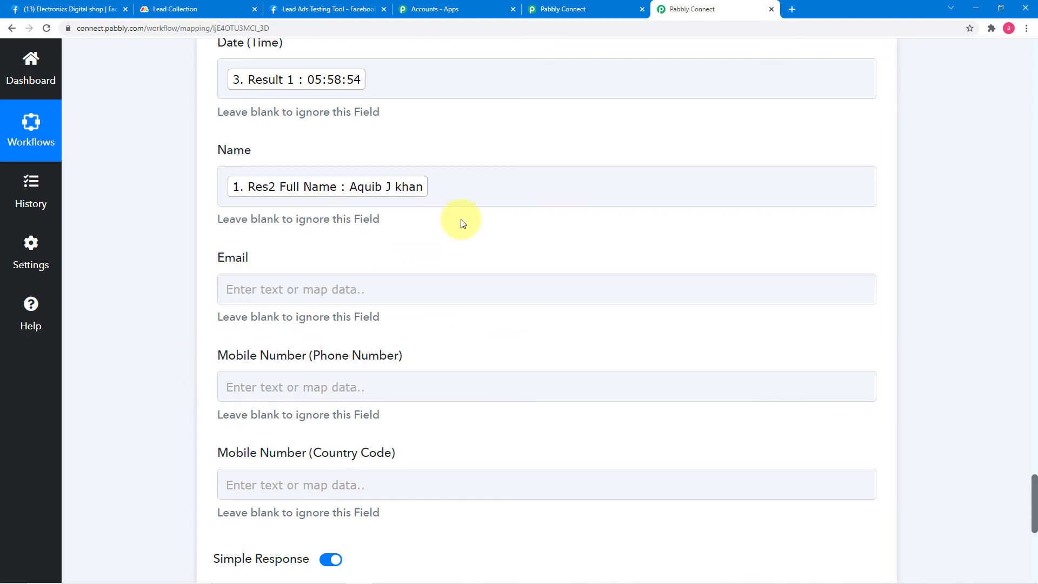
Step: Map the Email field to Res2 Email from the Facebook Lead Ads: New Lead step
scroll(463, 222, down, 2)
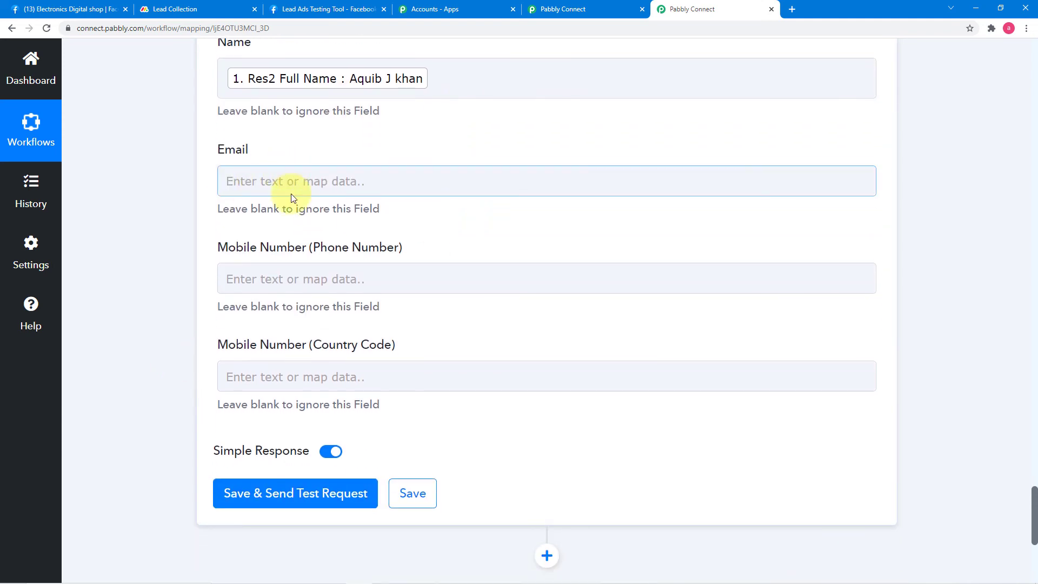
click(291, 182)
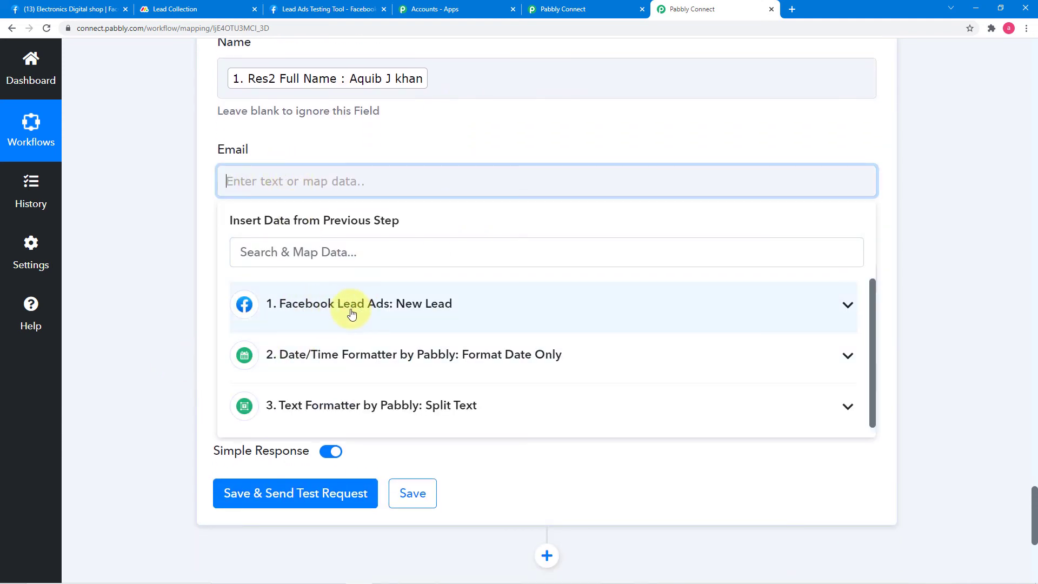
click(339, 315)
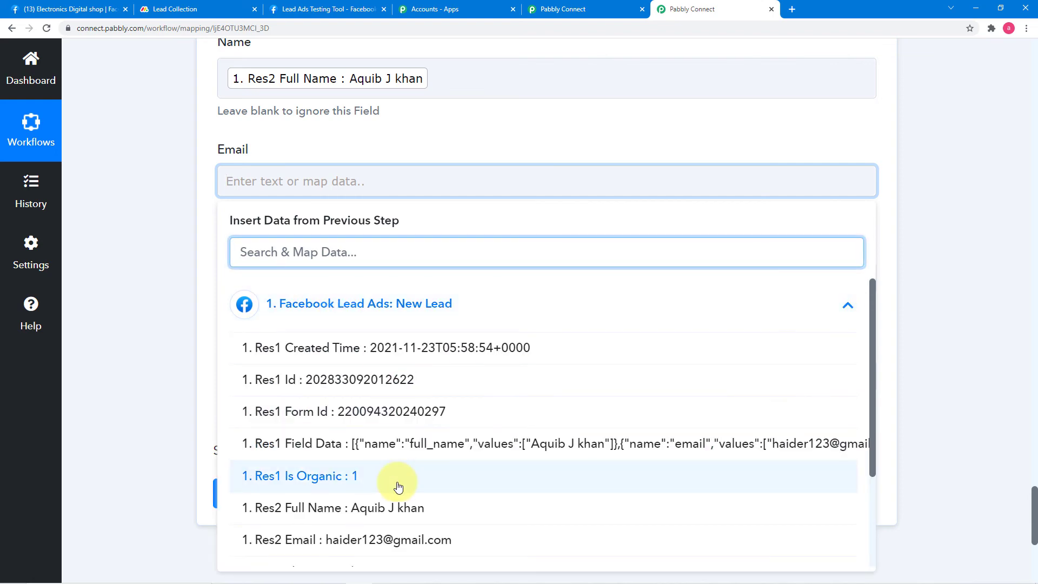
scroll(396, 486, down, 1)
click(374, 487)
click(161, 330)
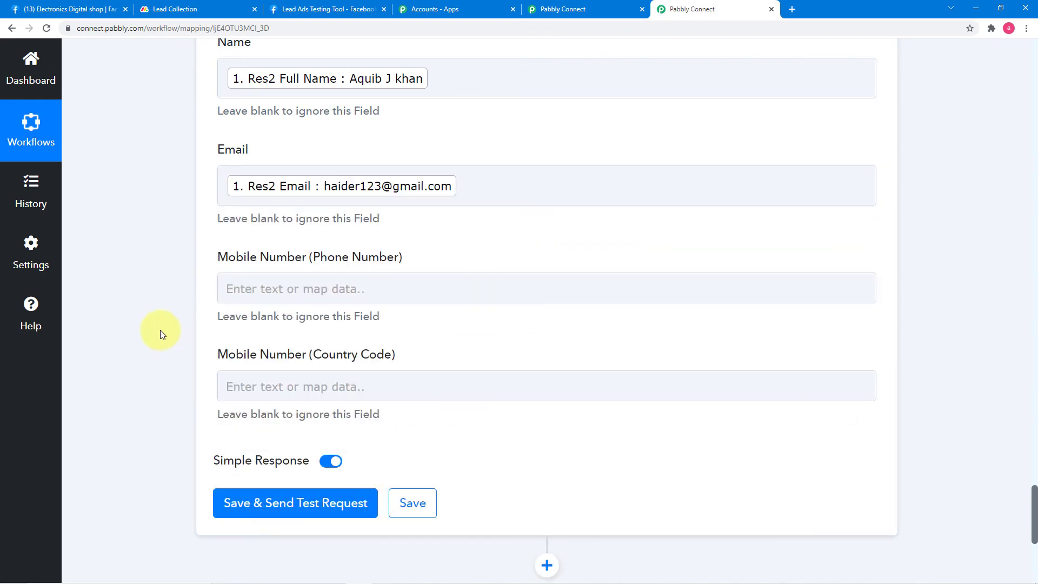
Step: Map the Mobile Number (Phone Number) field to Res2 Phone Number from the Facebook Lead Ads: New Lead step
scroll(161, 330, down, 2)
click(385, 179)
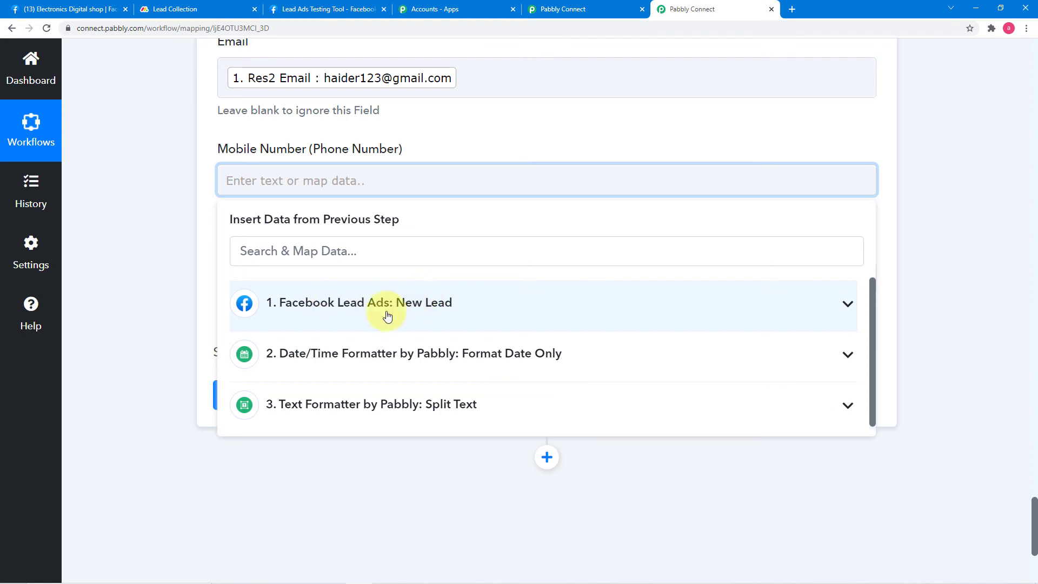
click(436, 319)
scroll(409, 374, down, 2)
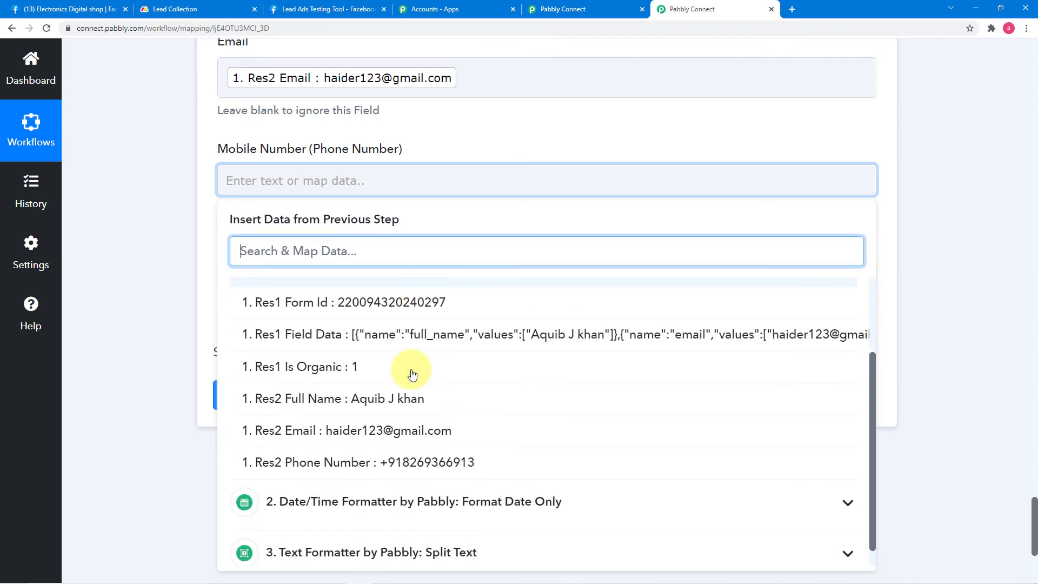
scroll(411, 375, up, 2)
scroll(343, 371, down, 2)
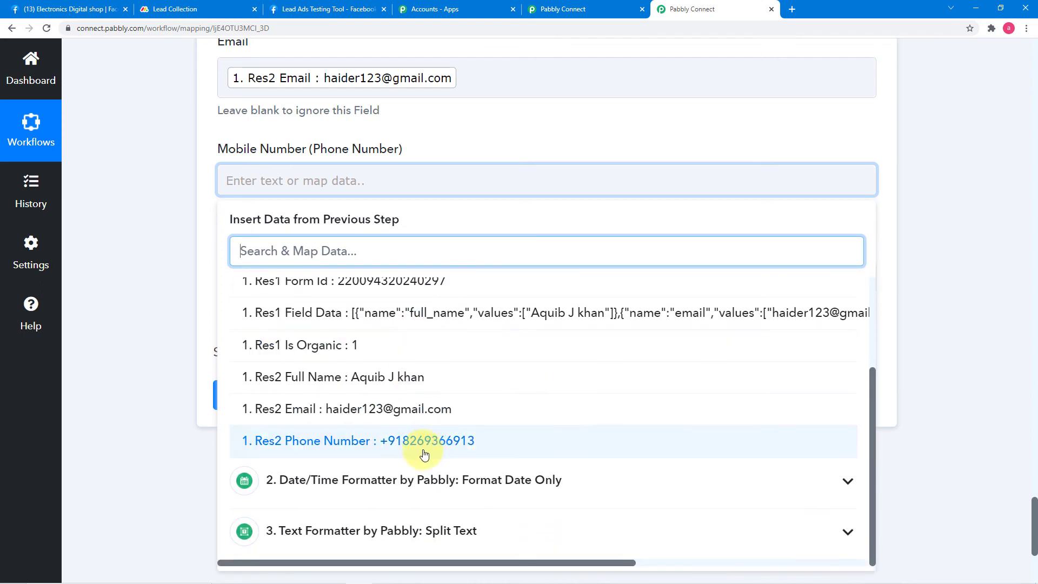
click(458, 446)
click(177, 301)
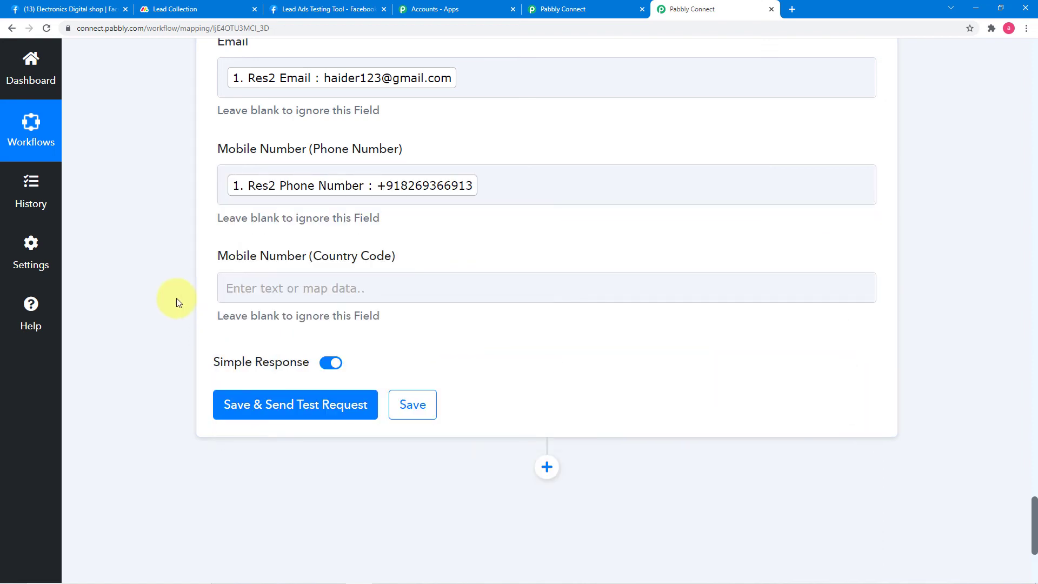
click(238, 306)
Step: Save the Create Item step with a test request and check the Facebook Lead Ads group in Monday.com for the new item
scroll(228, 300, down, 1)
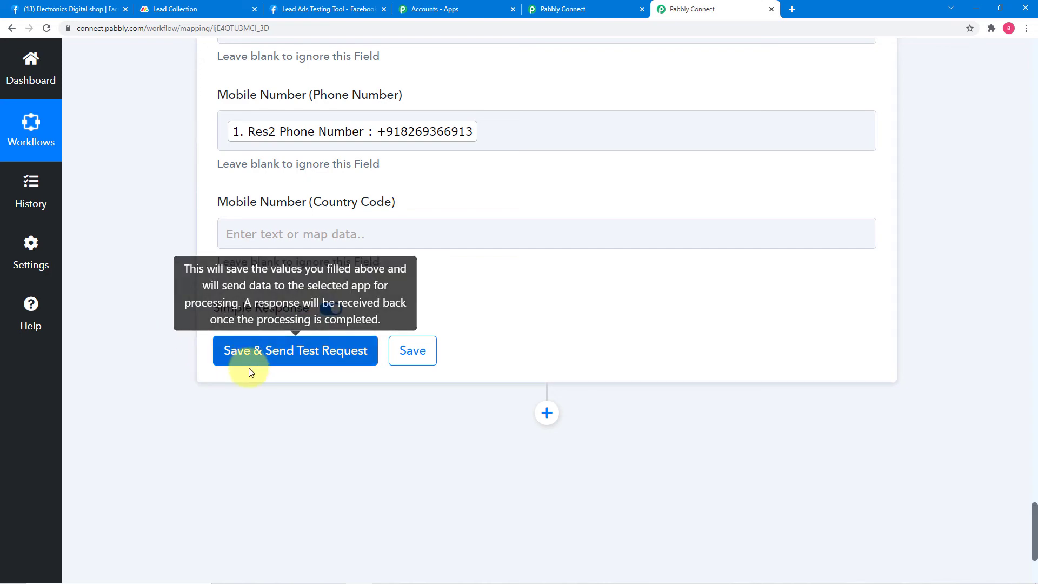
scroll(524, 273, up, 3)
scroll(526, 275, up, 4)
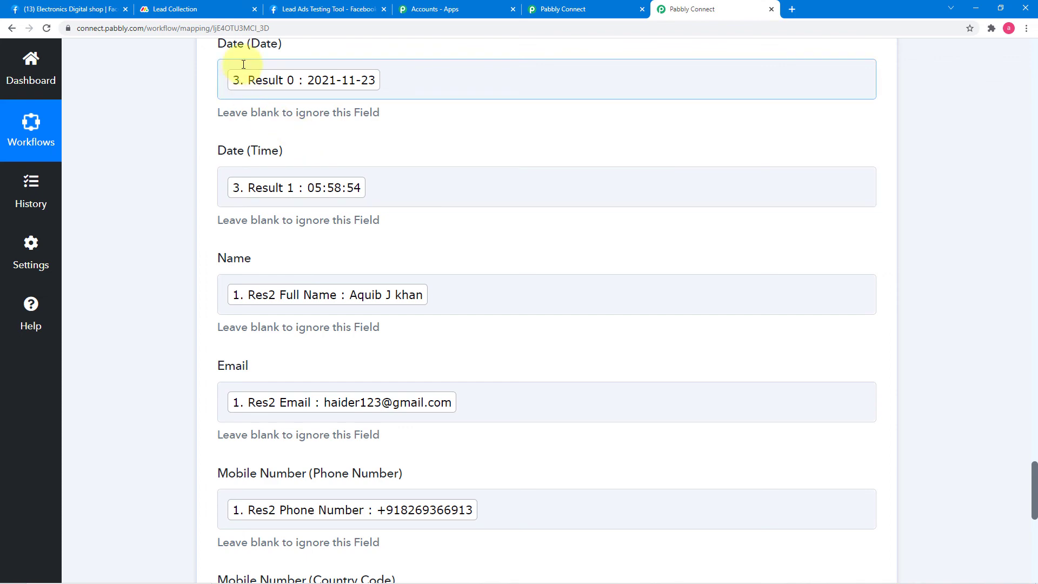
click(193, 14)
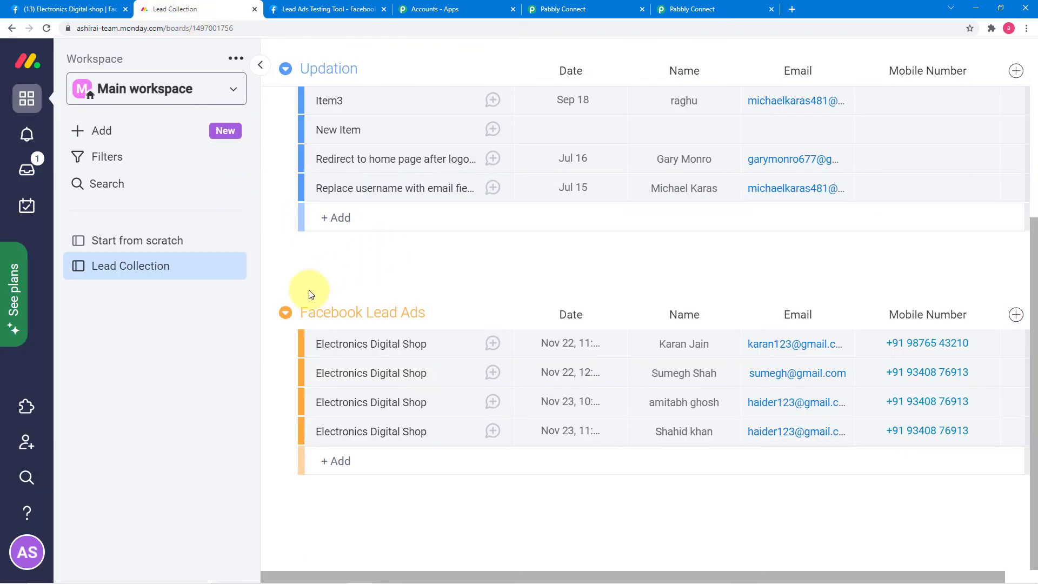
click(687, 8)
scroll(120, 212, down, 7)
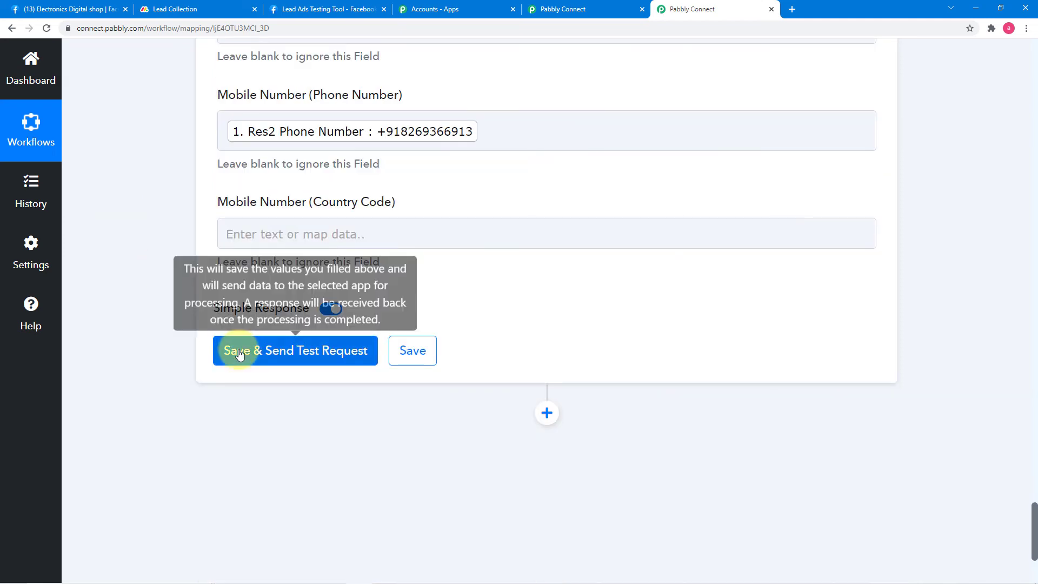
click(246, 353)
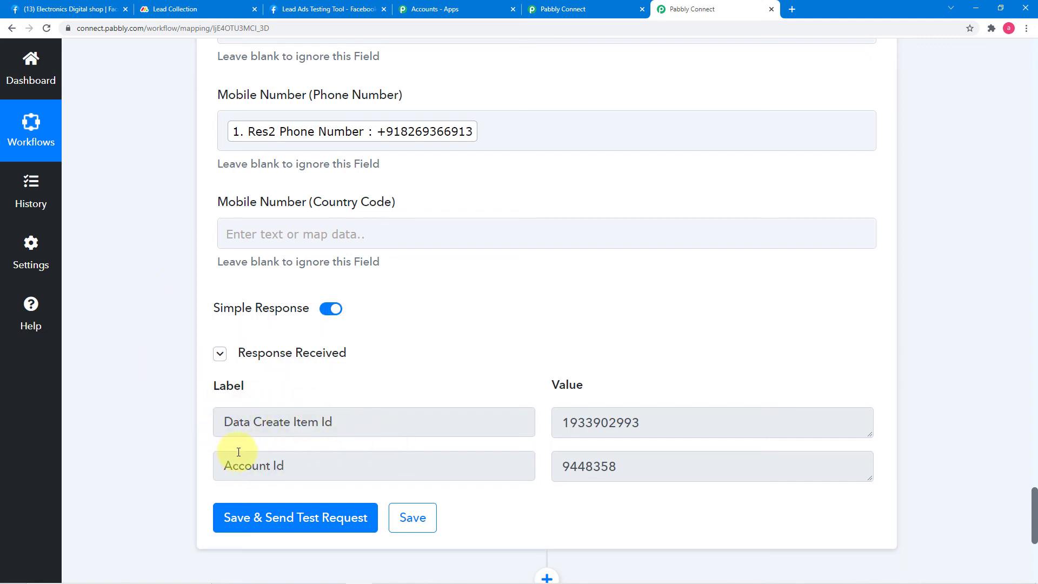
click(176, 11)
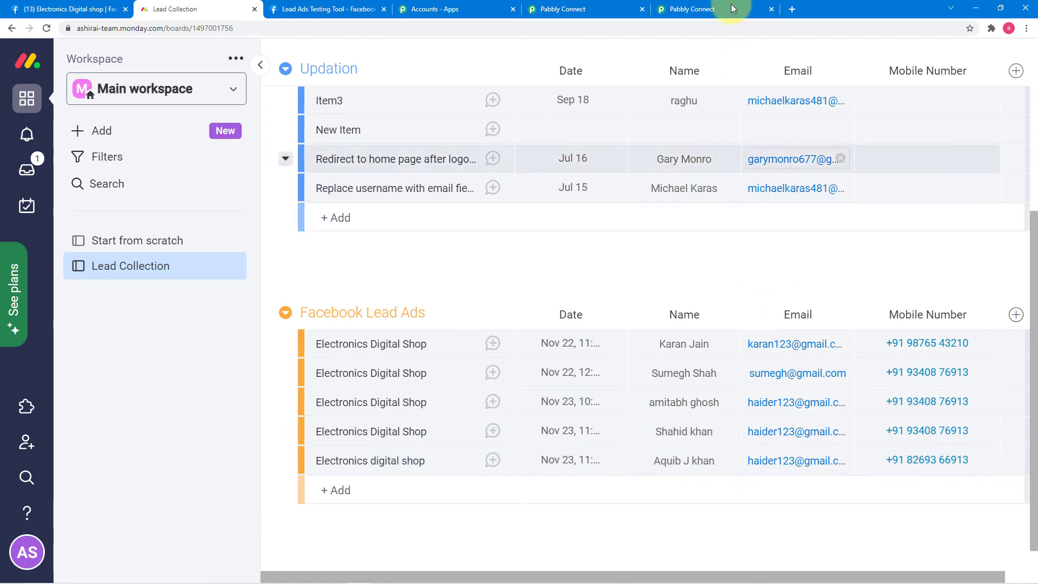
Step: Back in Pabbly Connect, review the workflow's steps from the Monday.com action up to the Facebook Lead Ads trigger settings
click(672, 13)
scroll(284, 216, up, 5)
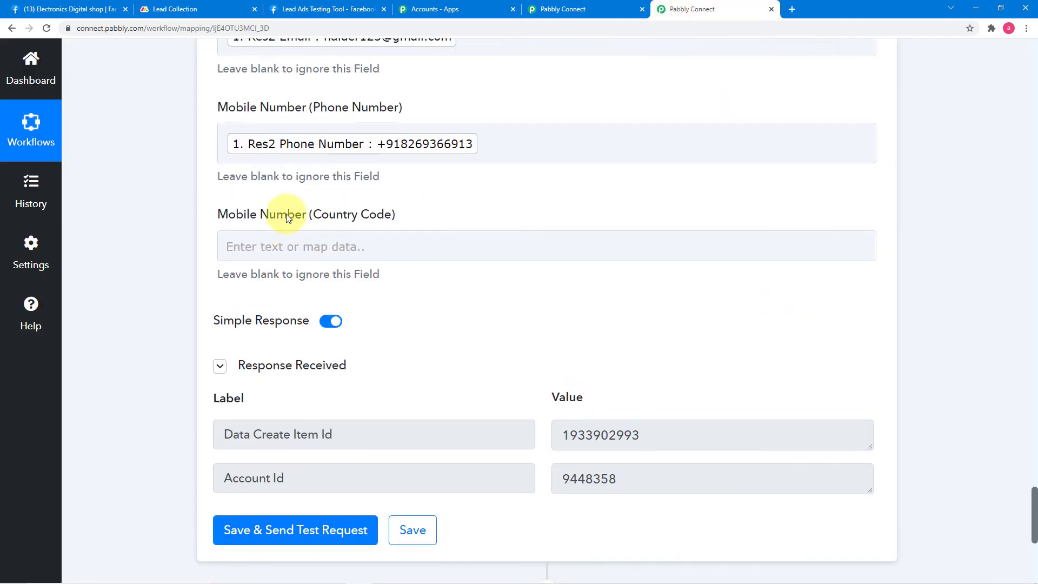
scroll(186, 226, down, 2)
scroll(186, 226, up, 7)
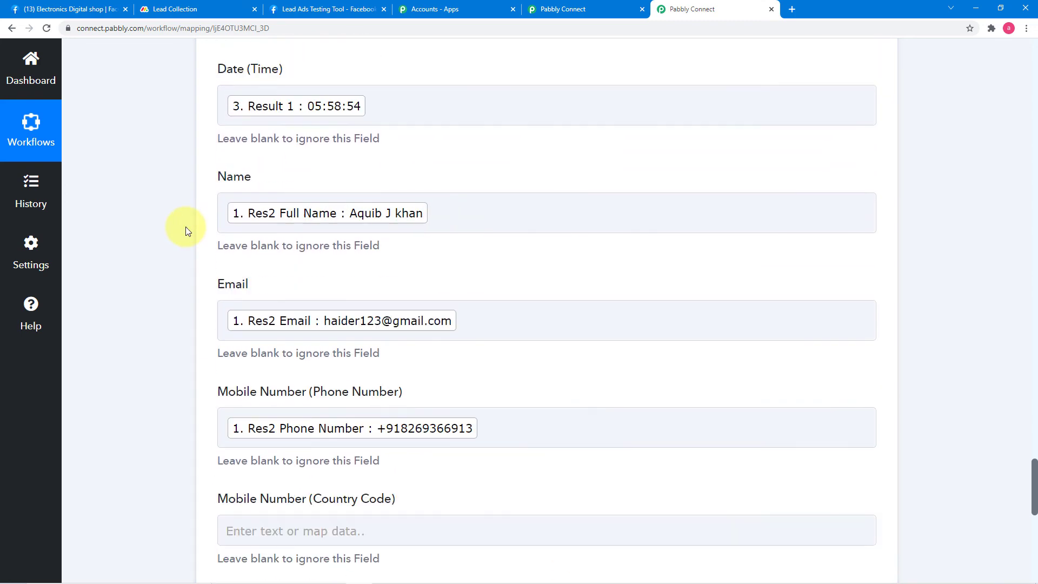
scroll(186, 226, up, 7)
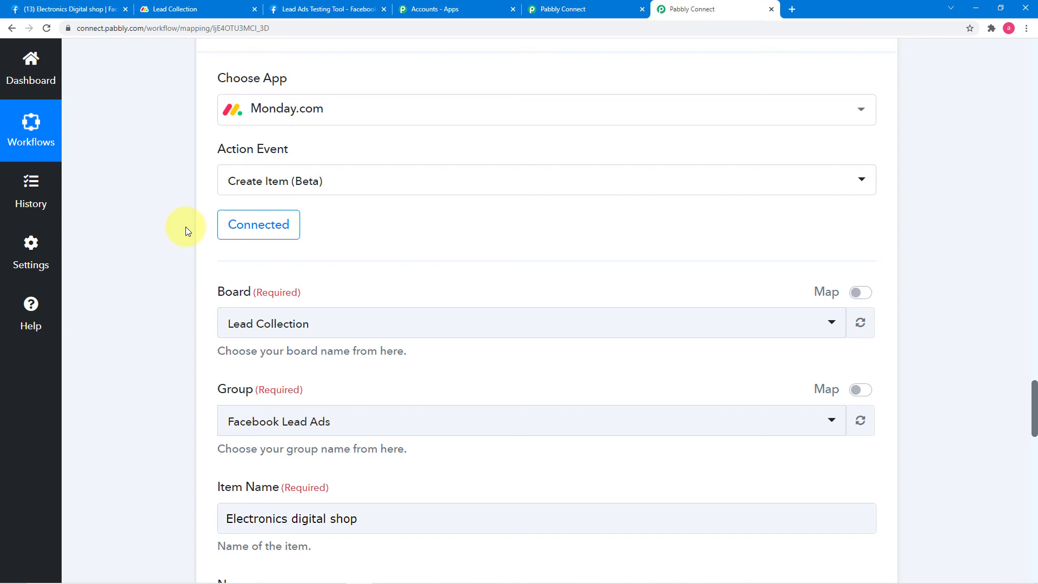
scroll(186, 226, up, 20)
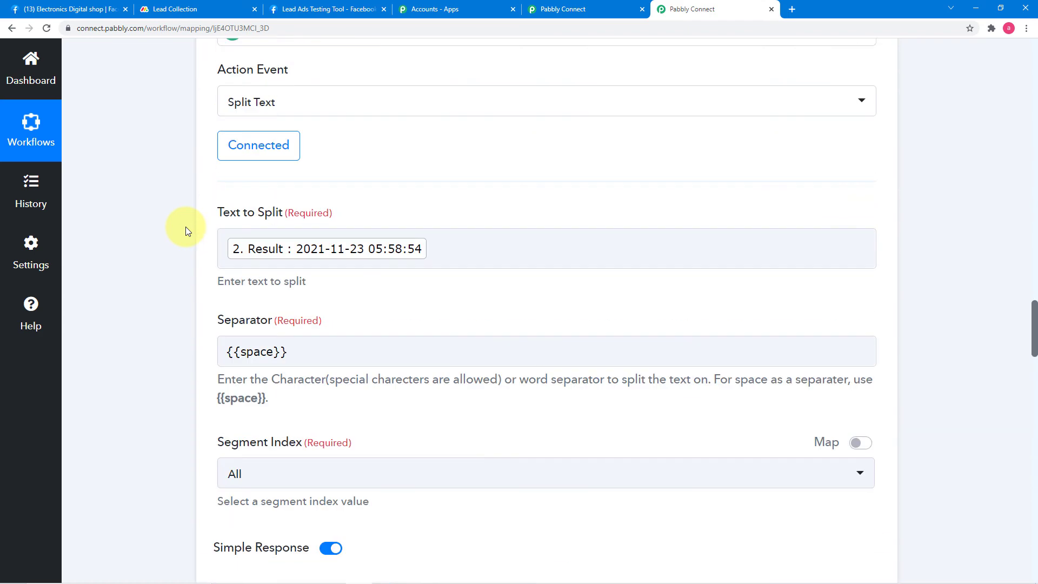
scroll(186, 230, up, 15)
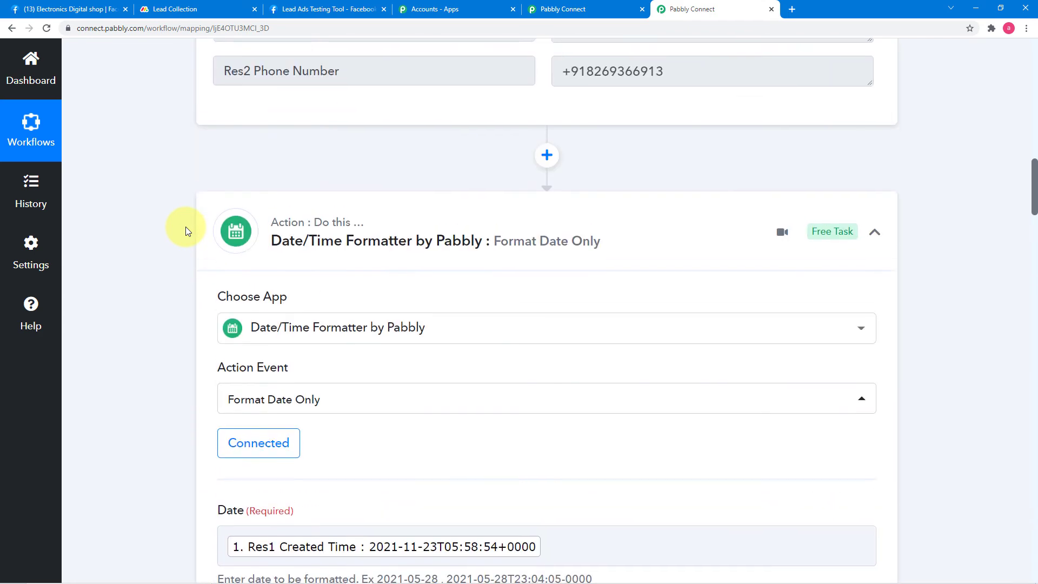
scroll(186, 231, up, 20)
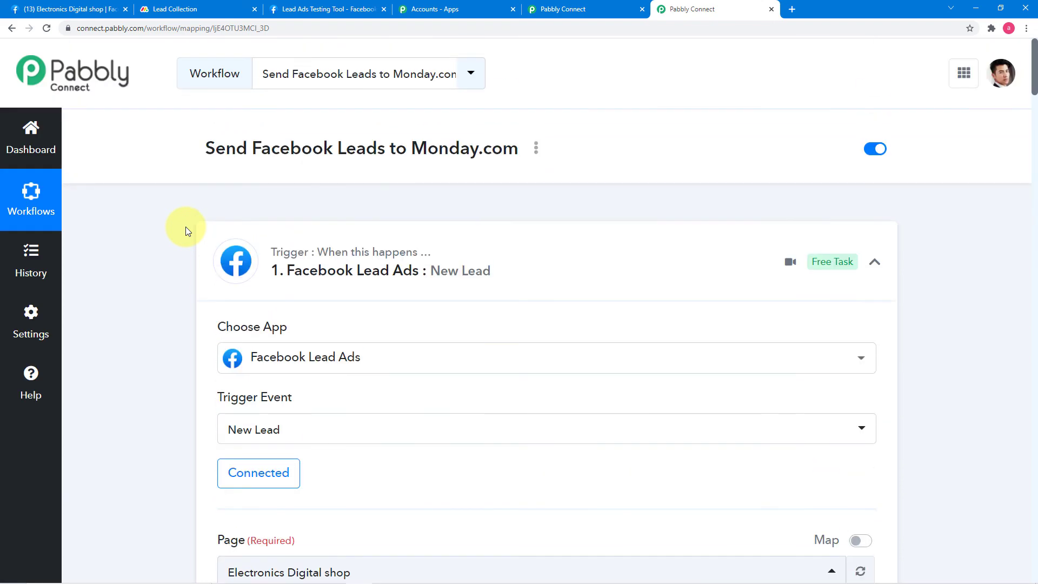
scroll(186, 230, down, 3)
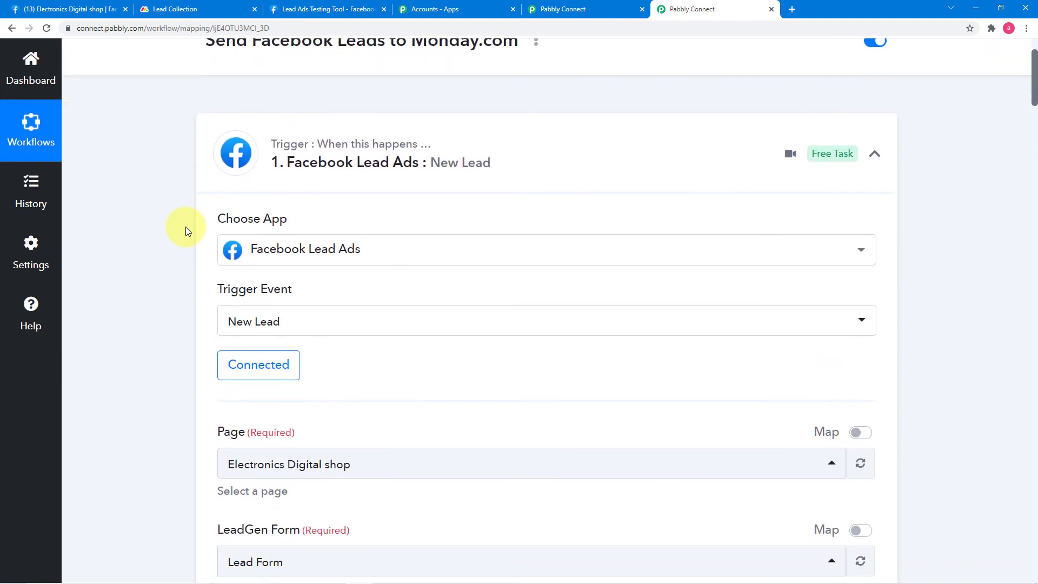
scroll(178, 313, down, 7)
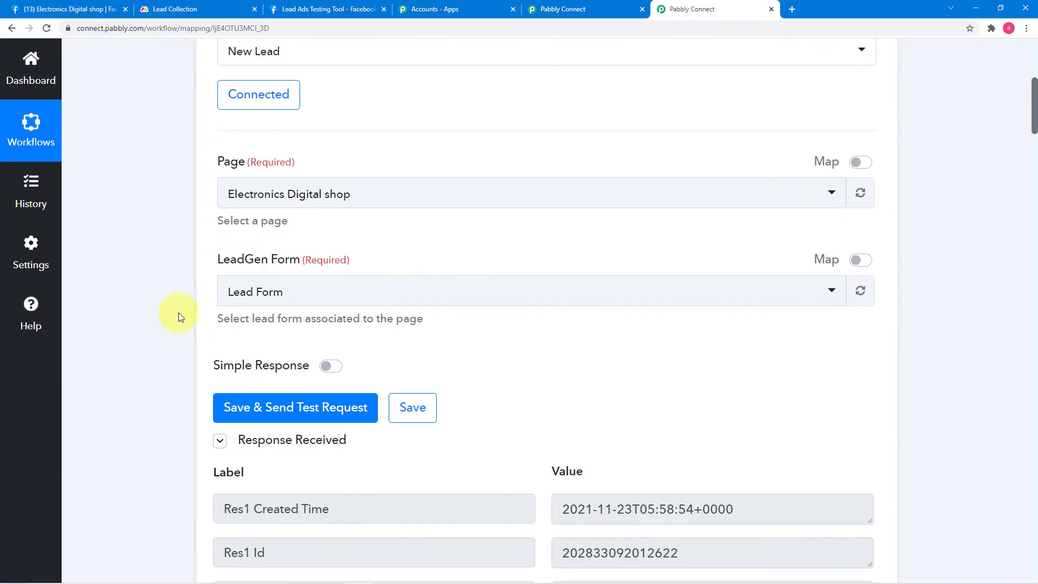
Step: Review the Facebook Lead Ads trigger response and the settings and responses of the Date/Time Formatter and Text Formatter steps
scroll(178, 316, down, 2)
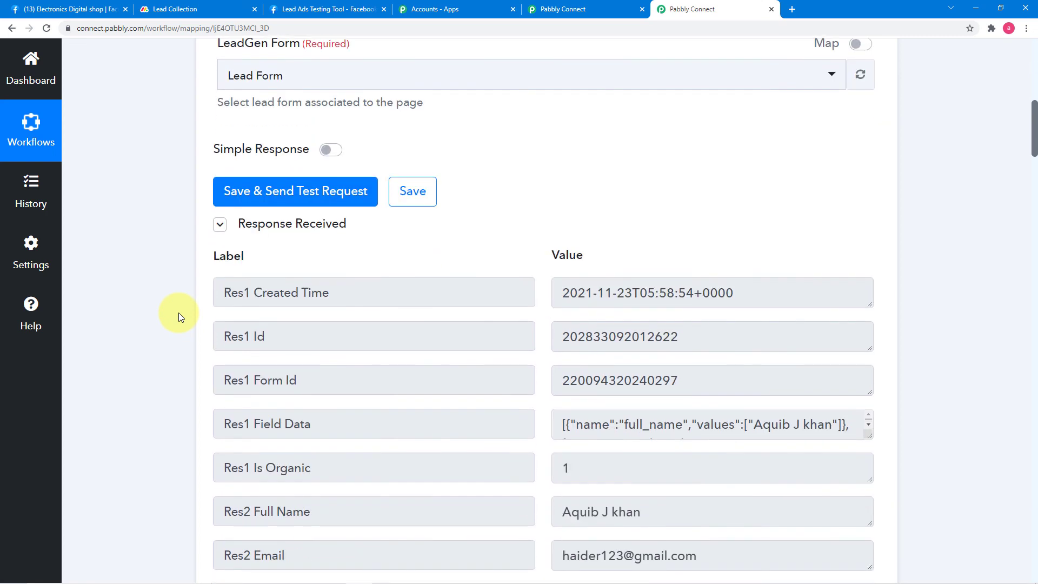
scroll(180, 317, down, 5)
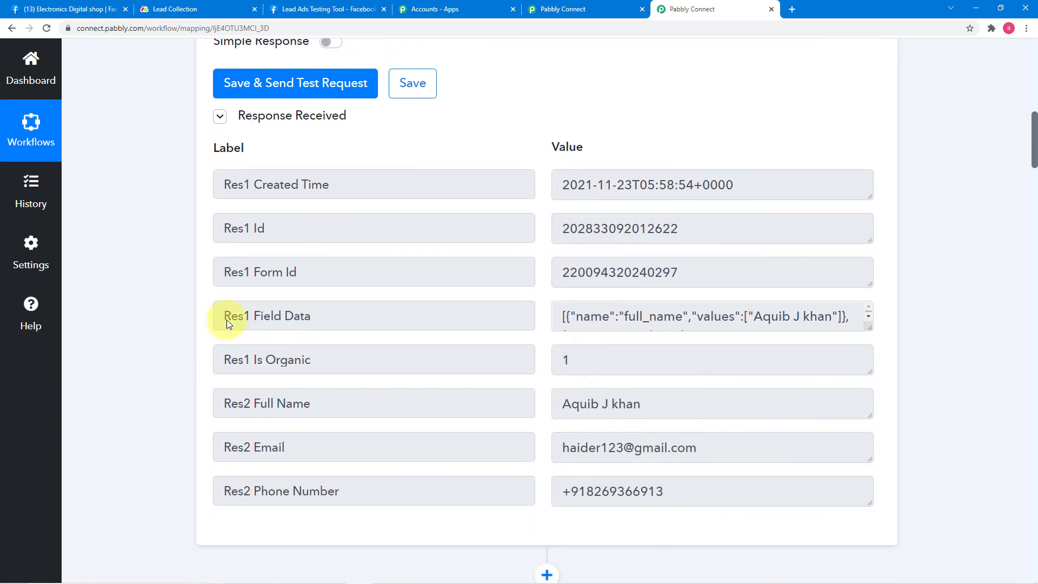
scroll(255, 370, down, 4)
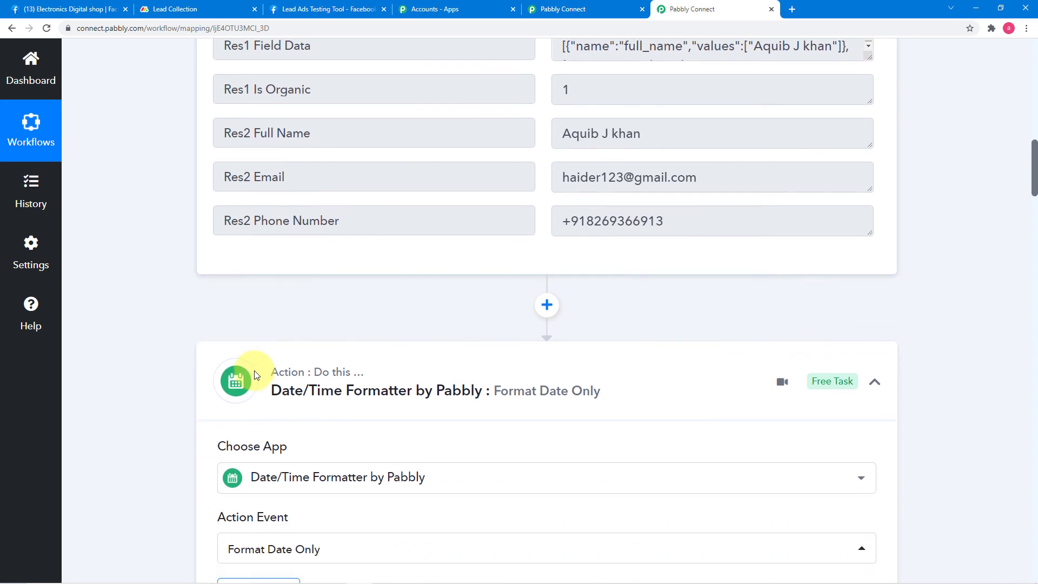
scroll(205, 371, down, 2)
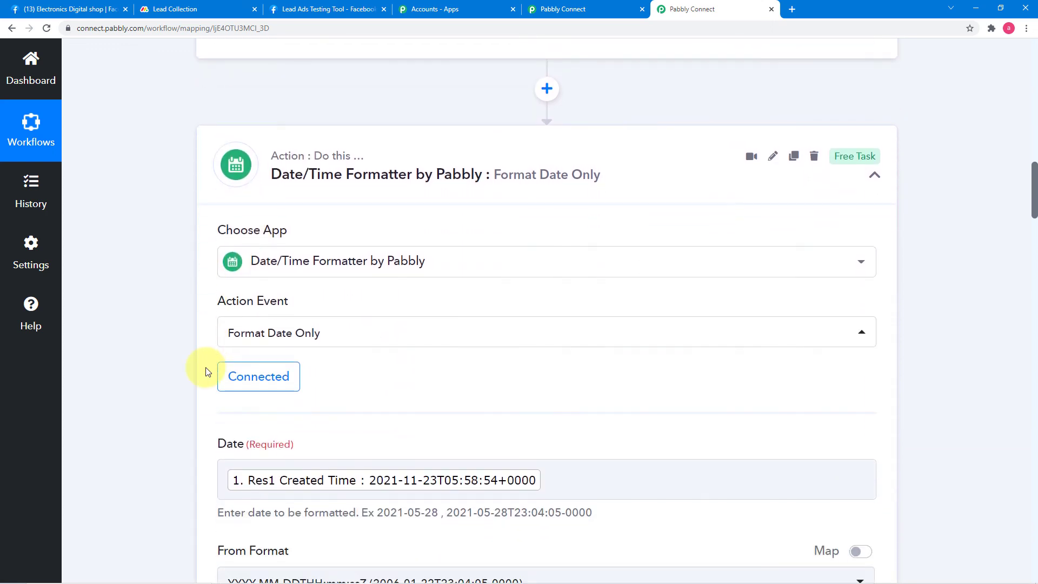
scroll(208, 372, down, 2)
click(434, 375)
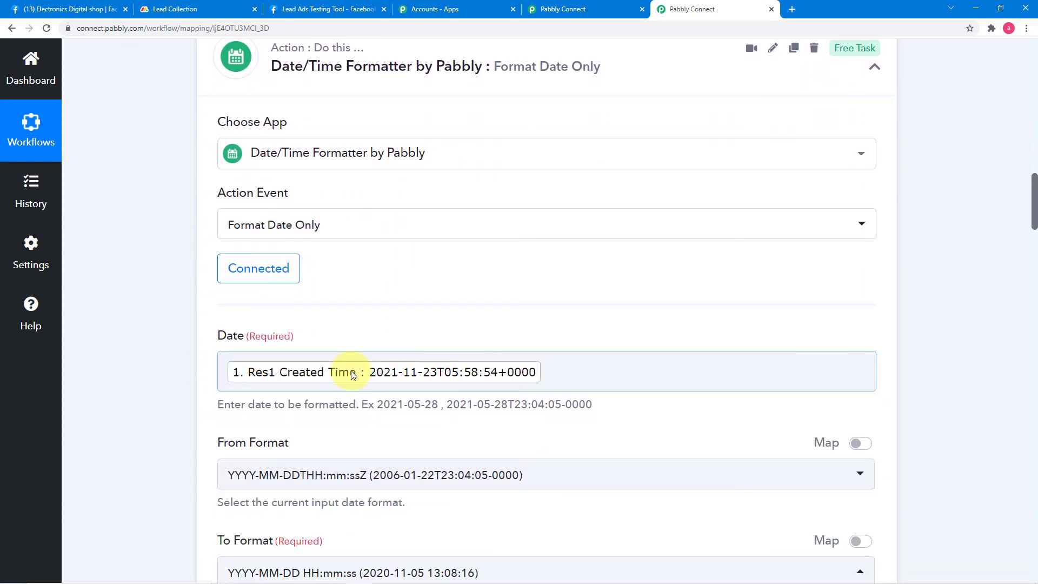
scroll(186, 388, down, 8)
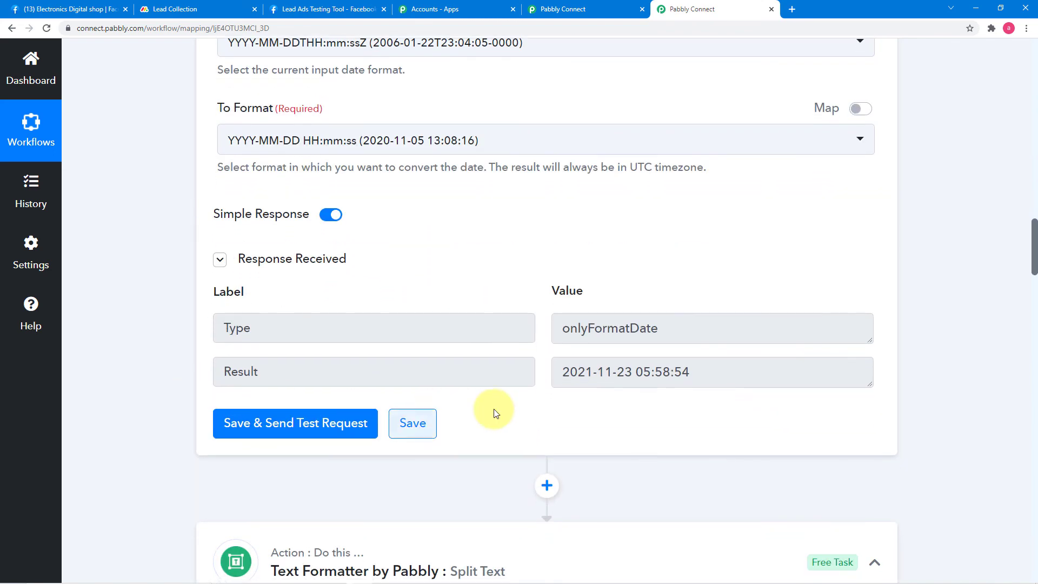
scroll(156, 346, down, 3)
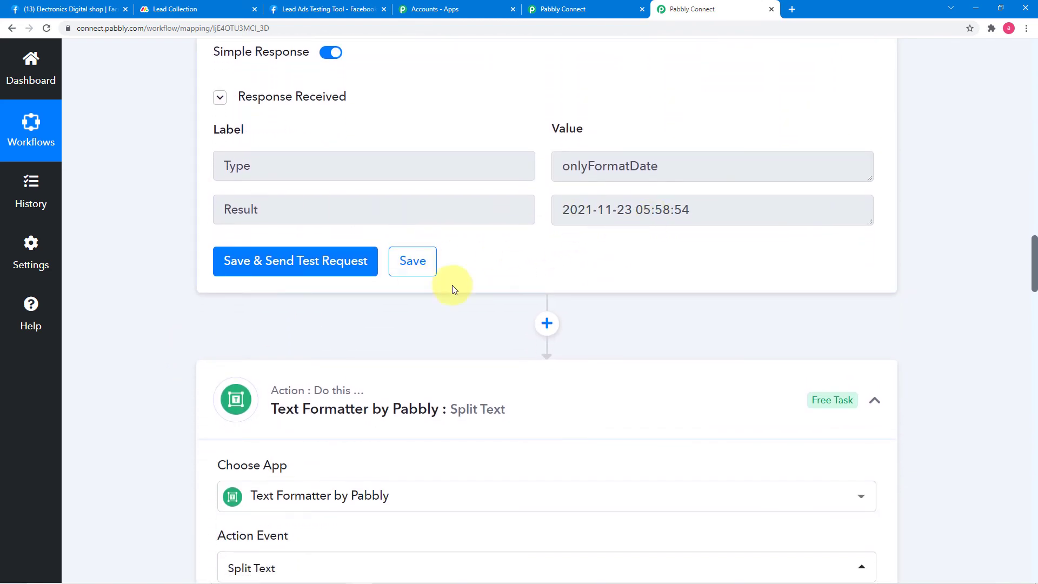
scroll(205, 346, down, 4)
scroll(212, 345, down, 5)
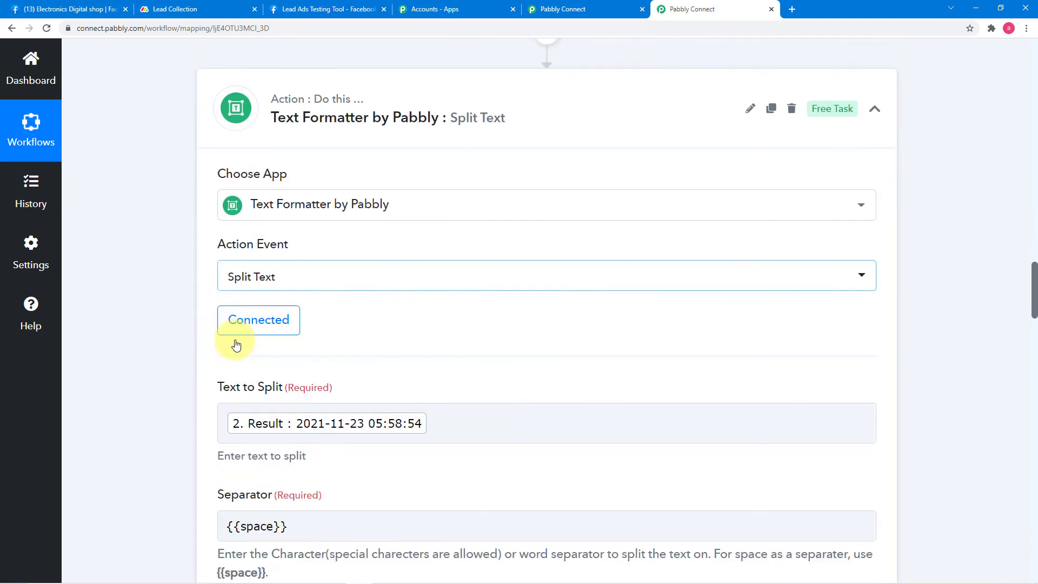
scroll(235, 343, down, 9)
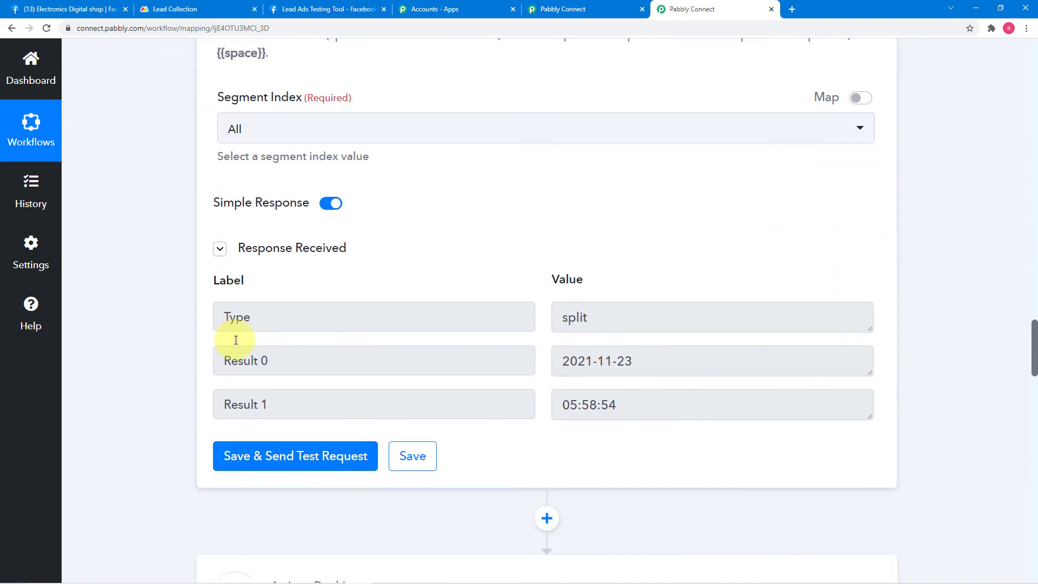
Step: Review the Monday.com Create Item step's board, group, item name, mapped lead fields and received response
scroll(187, 333, down, 5)
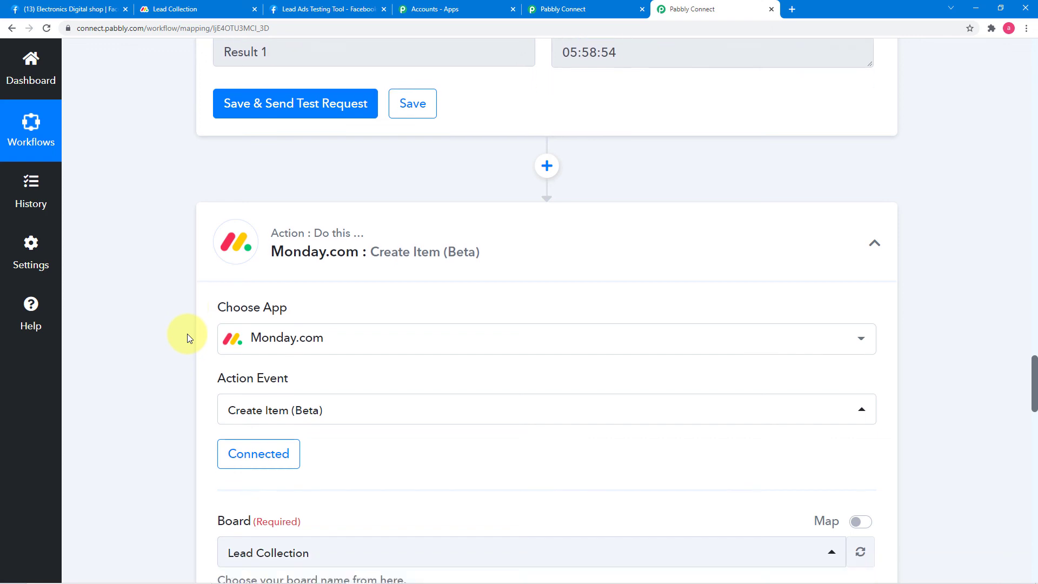
scroll(187, 333, down, 2)
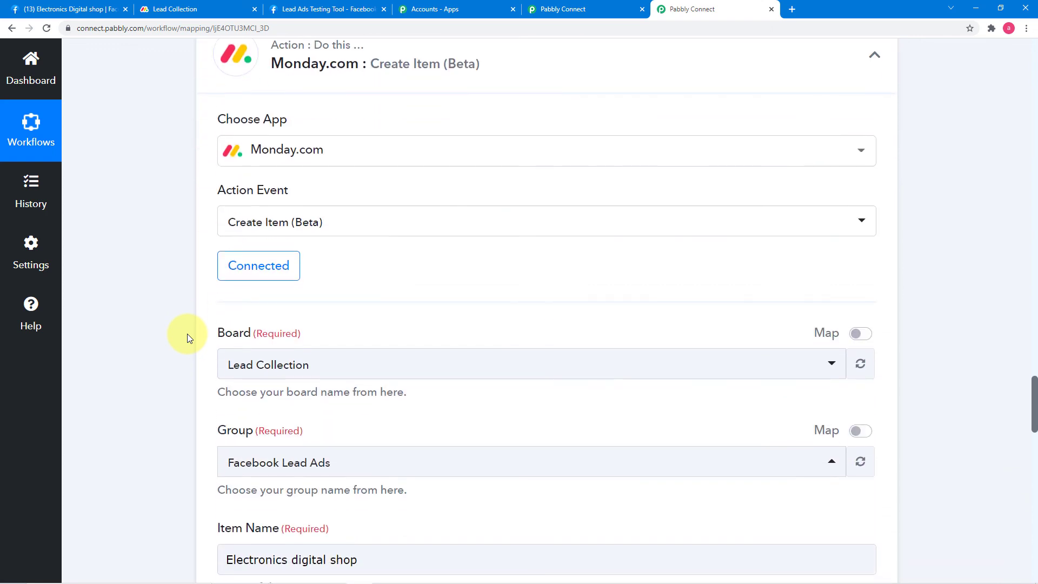
scroll(187, 333, down, 1)
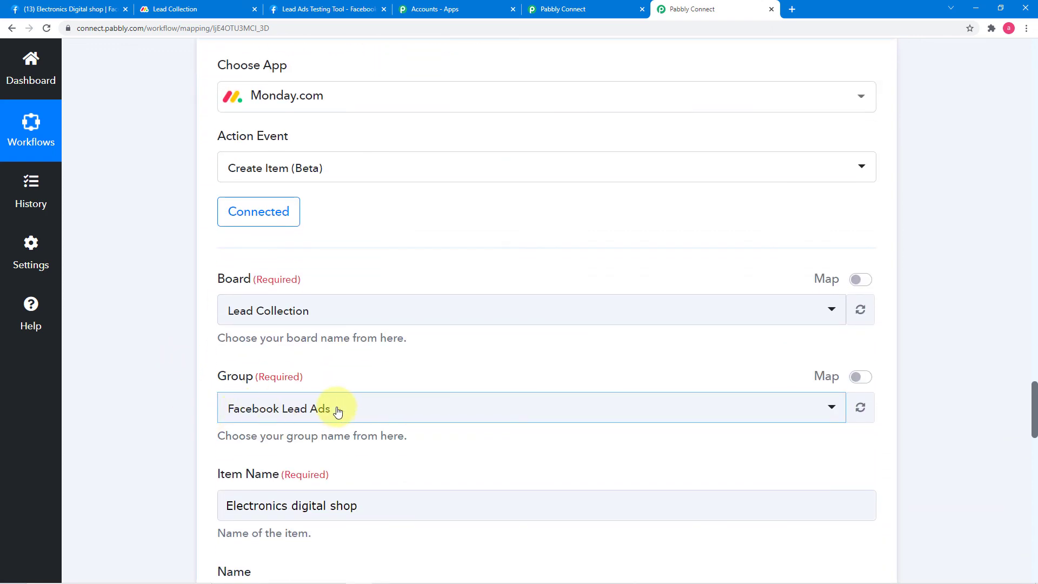
scroll(171, 373, down, 2)
scroll(172, 365, down, 4)
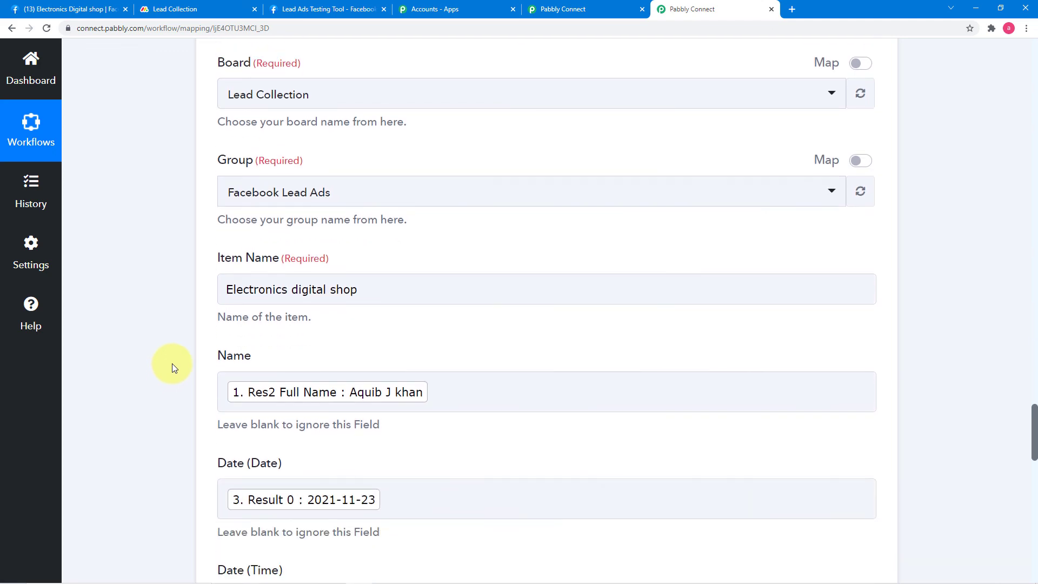
scroll(173, 368, down, 7)
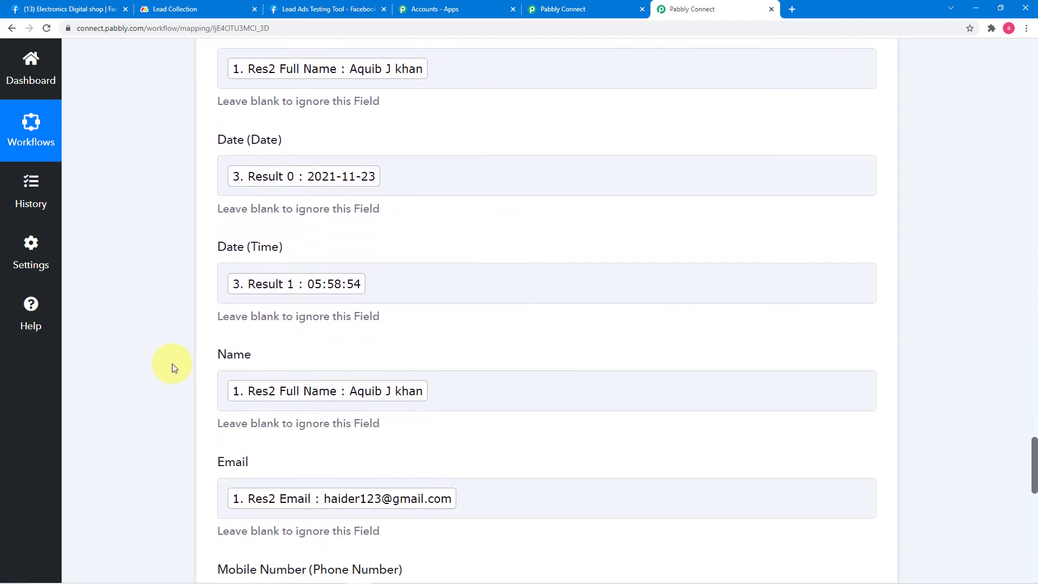
scroll(172, 364, down, 8)
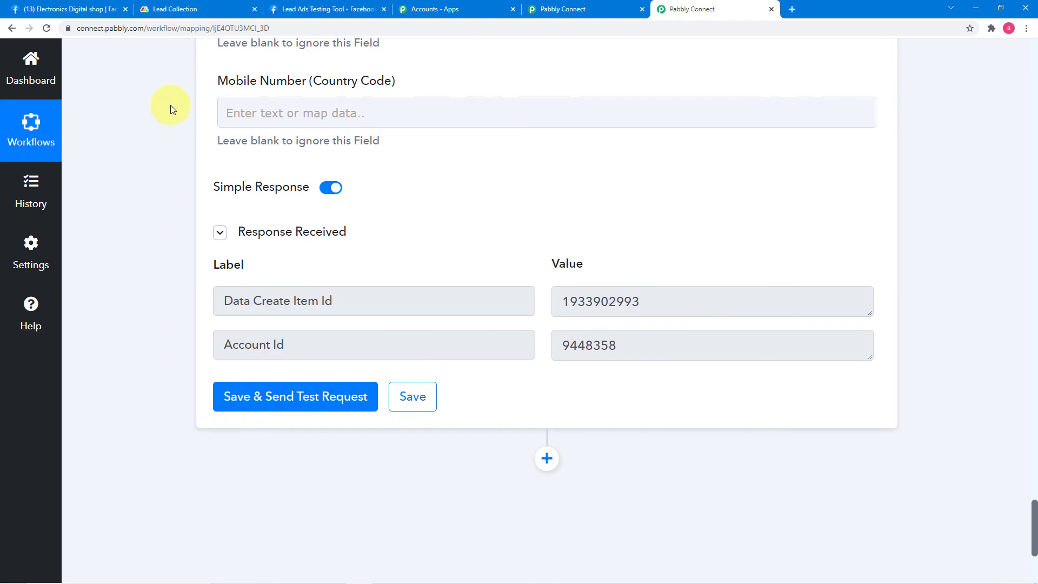
Step: Check the Facebook Lead Ads group in Monday.com, and save the Create Item step back in Pabbly Connect
click(166, 8)
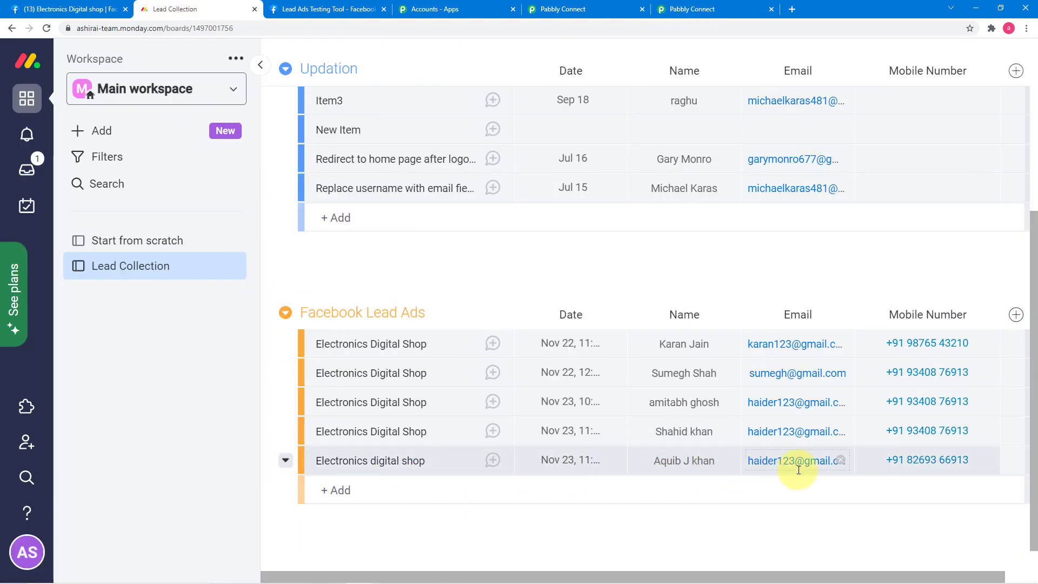
click(692, 9)
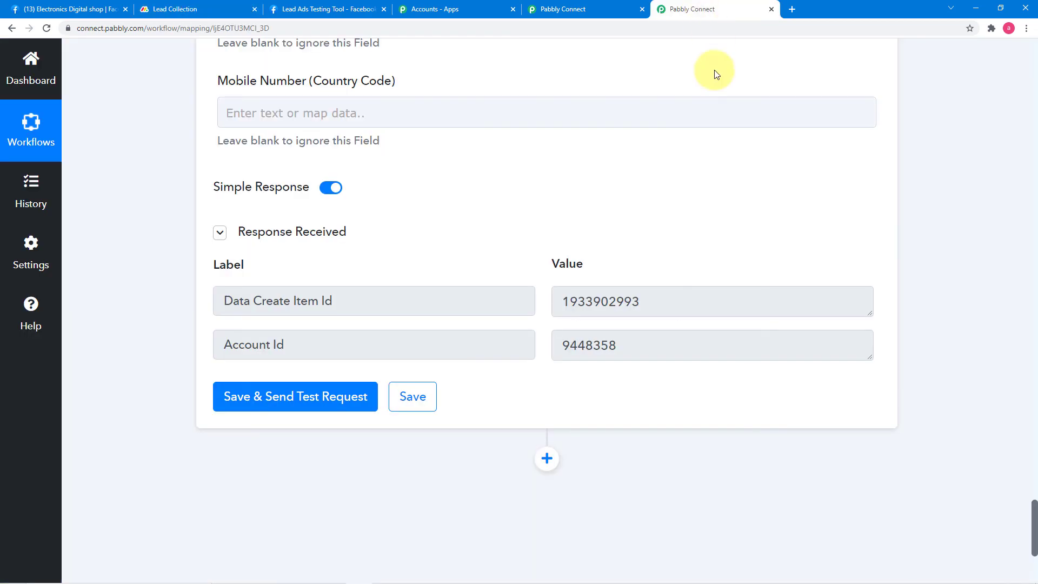
click(420, 398)
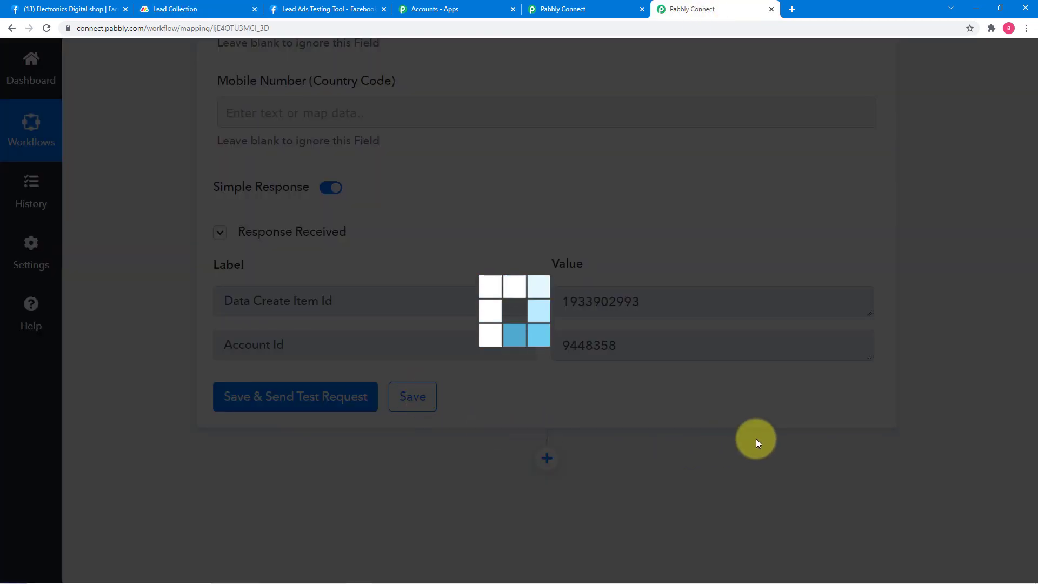